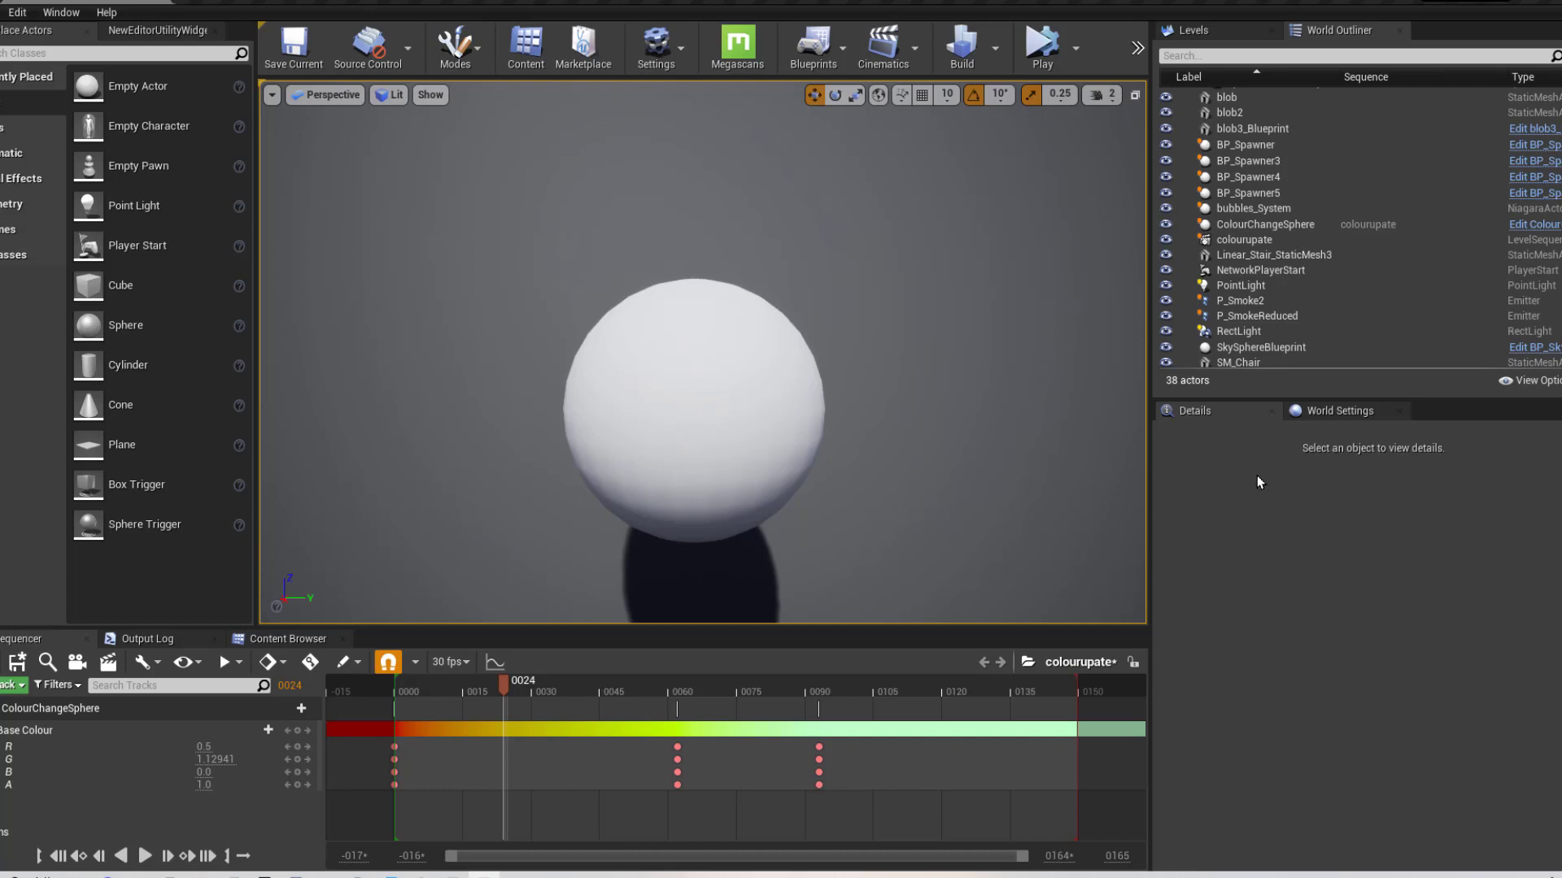
Rewind the sequence to frame 0 and play the level to preview the sphere's colour animation, stopping the preview at the end
mouse_move(986, 390)
right_mouse_down()
mouse_move(986, 419)
mouse_move(980, 392)
right_mouse_up()
key("s")
key("w")
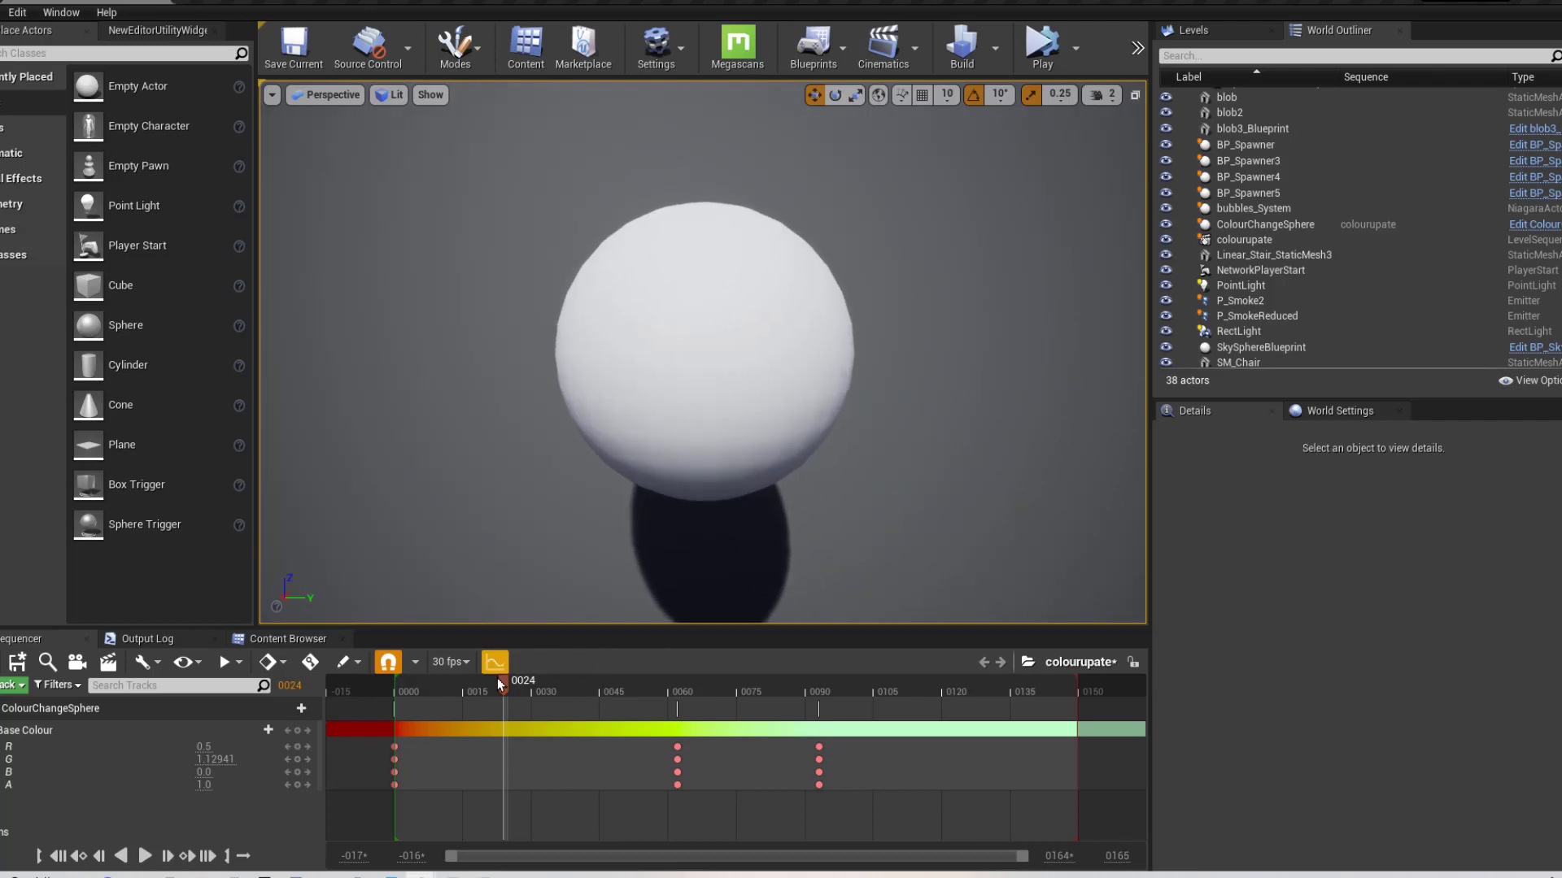
left_click_drag(502, 685, 398, 695)
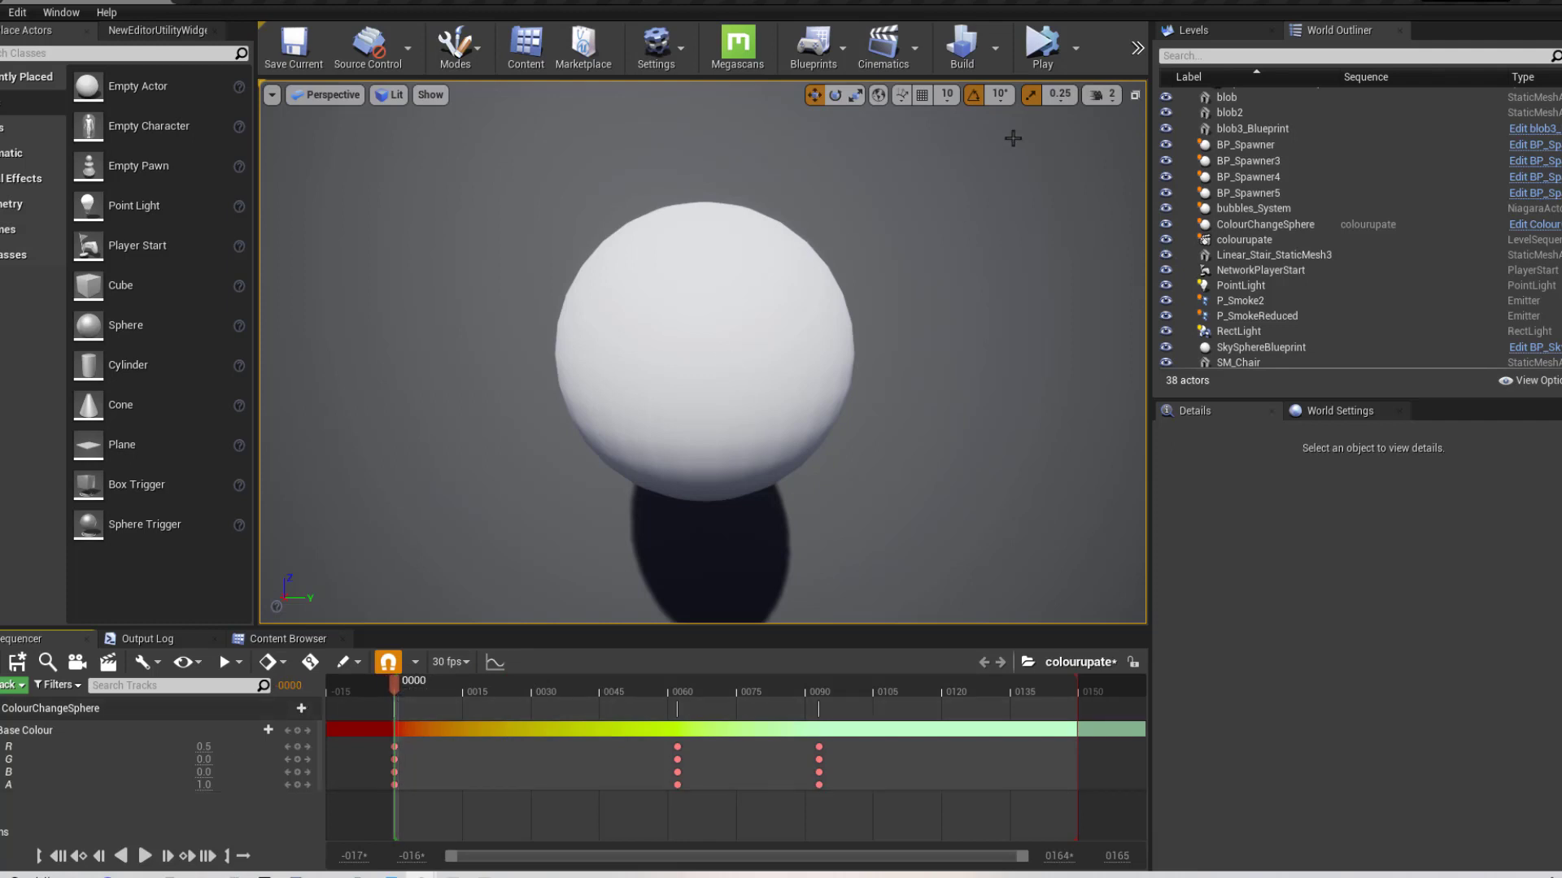
left_click(1040, 43)
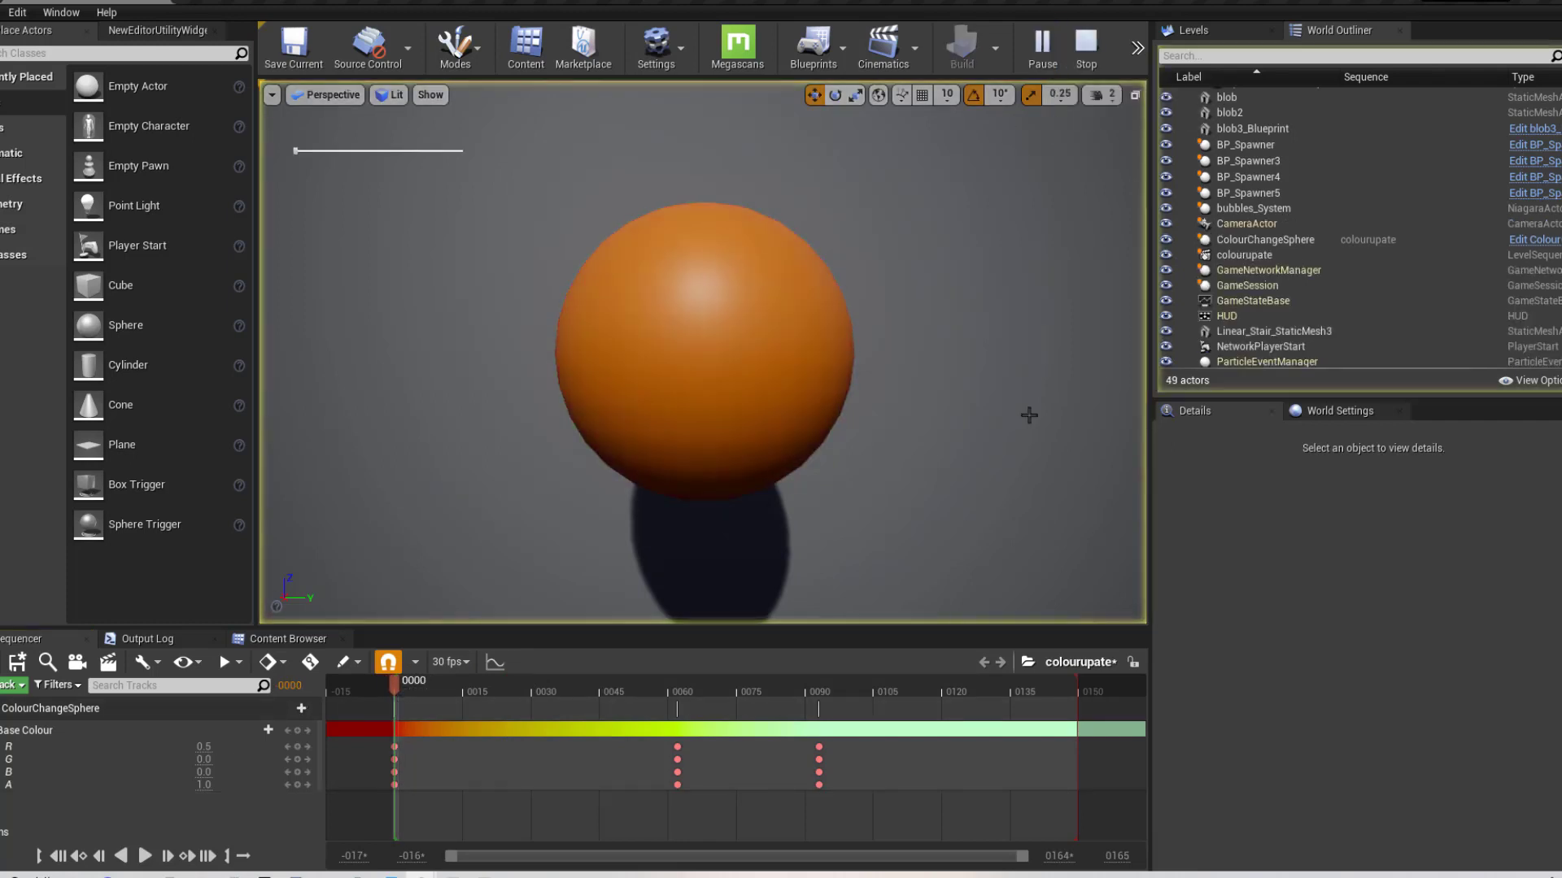
left_click(1084, 47)
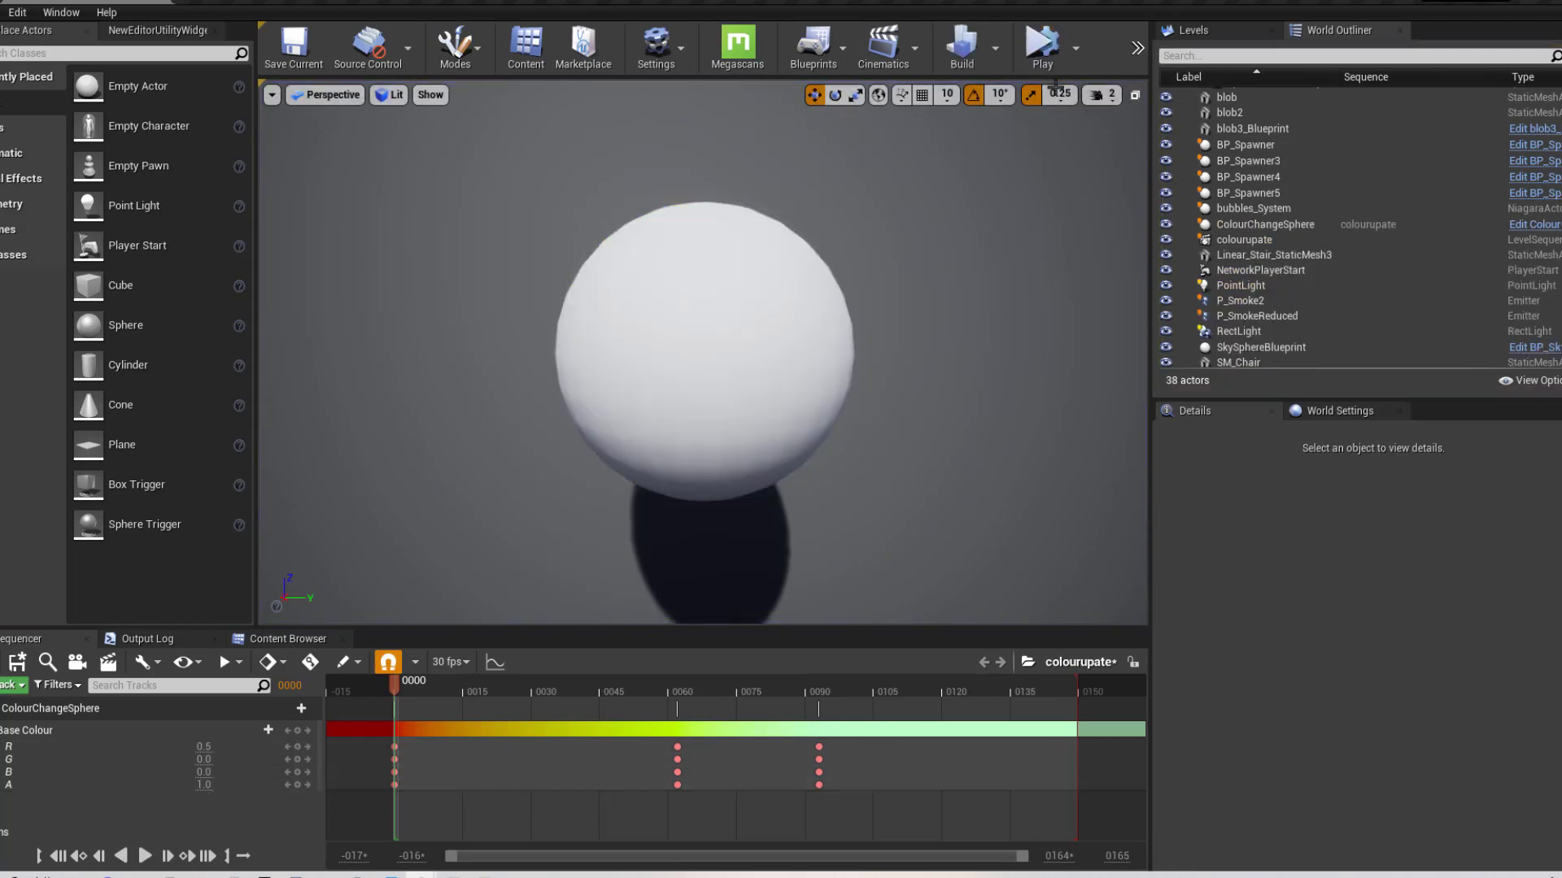
Stretch the colour transition by moving the Base Colour keyframes further along the timeline, with the middle set at about frame 109
left_click_drag(907, 809, 894, 746)
right_click_drag(979, 779, 681, 778)
left_click_drag(877, 687, 1137, 687)
mouse_move(905, 839)
left_mouse_down()
mouse_move(816, 717)
mouse_move(968, 749)
mouse_move(1125, 747)
left_mouse_up()
left_click_drag(939, 856, 829, 856)
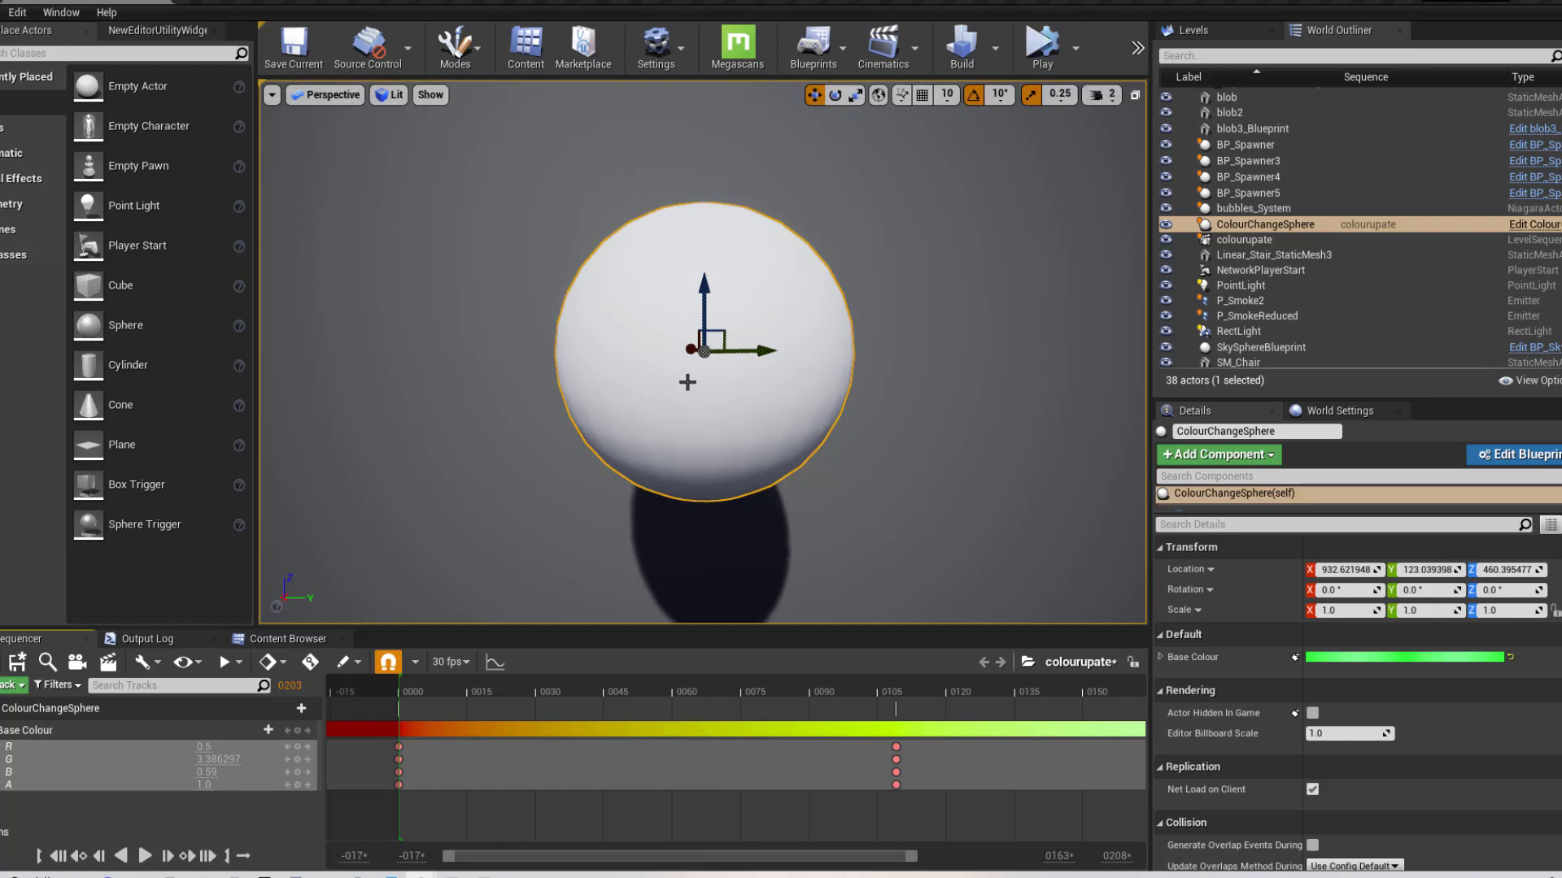
right_click(594, 726)
left_click(590, 731)
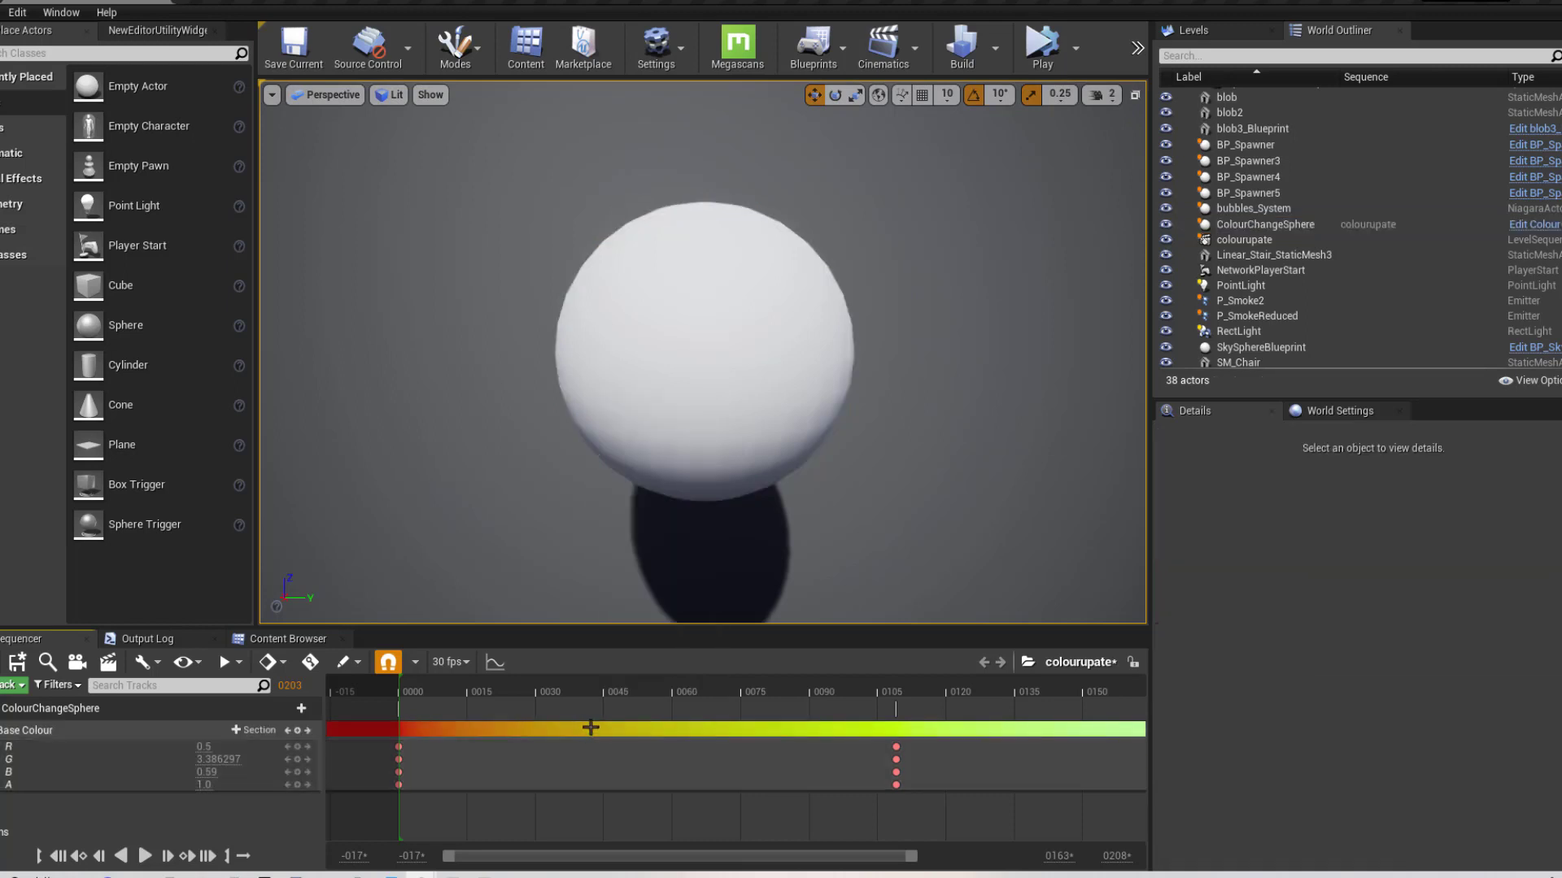
Add a Base Colour keyframe set at frame 49 with R 1.627222, G -0.359071 and B -0.3
left_click_drag(603, 696, 622, 691)
left_click(204, 772)
type("0.14")
key("Return")
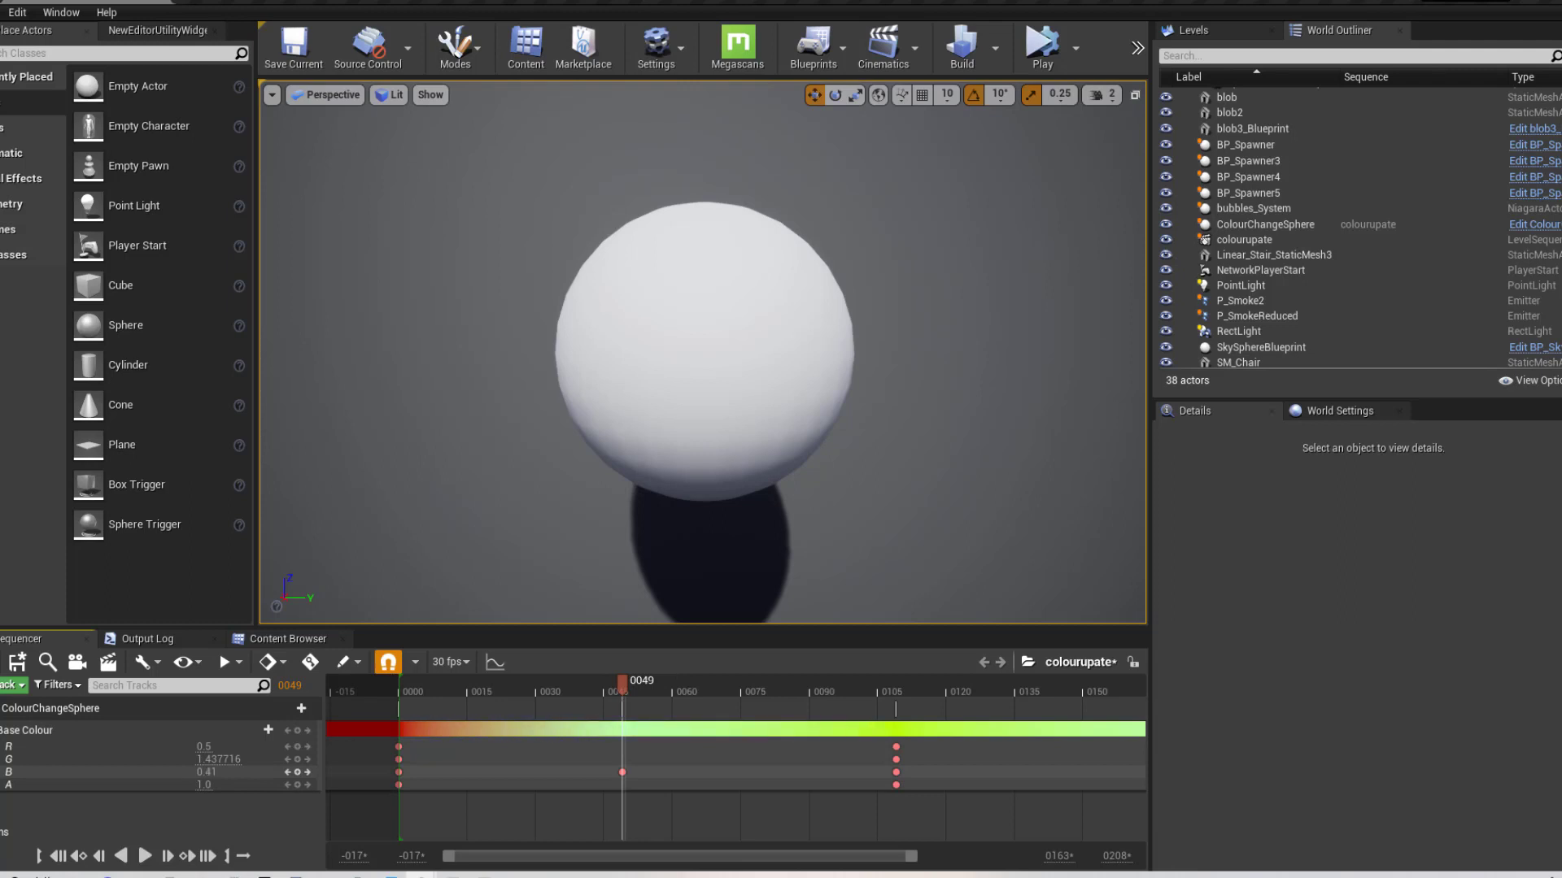
mouse_move(209, 772)
left_mouse_down()
mouse_move(236, 750)
mouse_move(162, 760)
mouse_move(203, 772)
mouse_move(186, 772)
left_mouse_up()
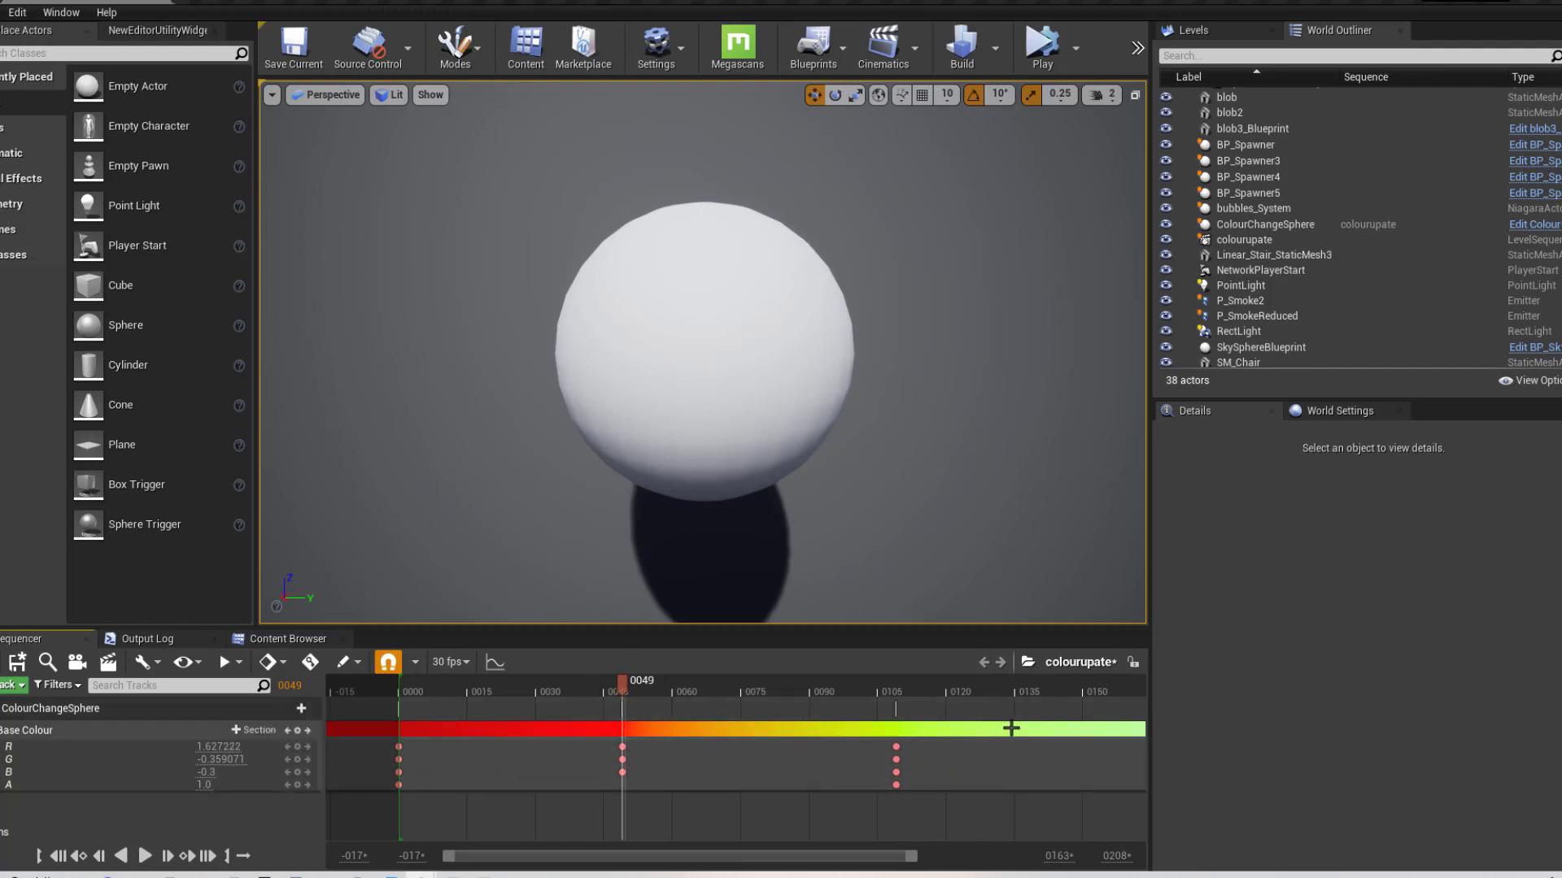
left_click(298, 731)
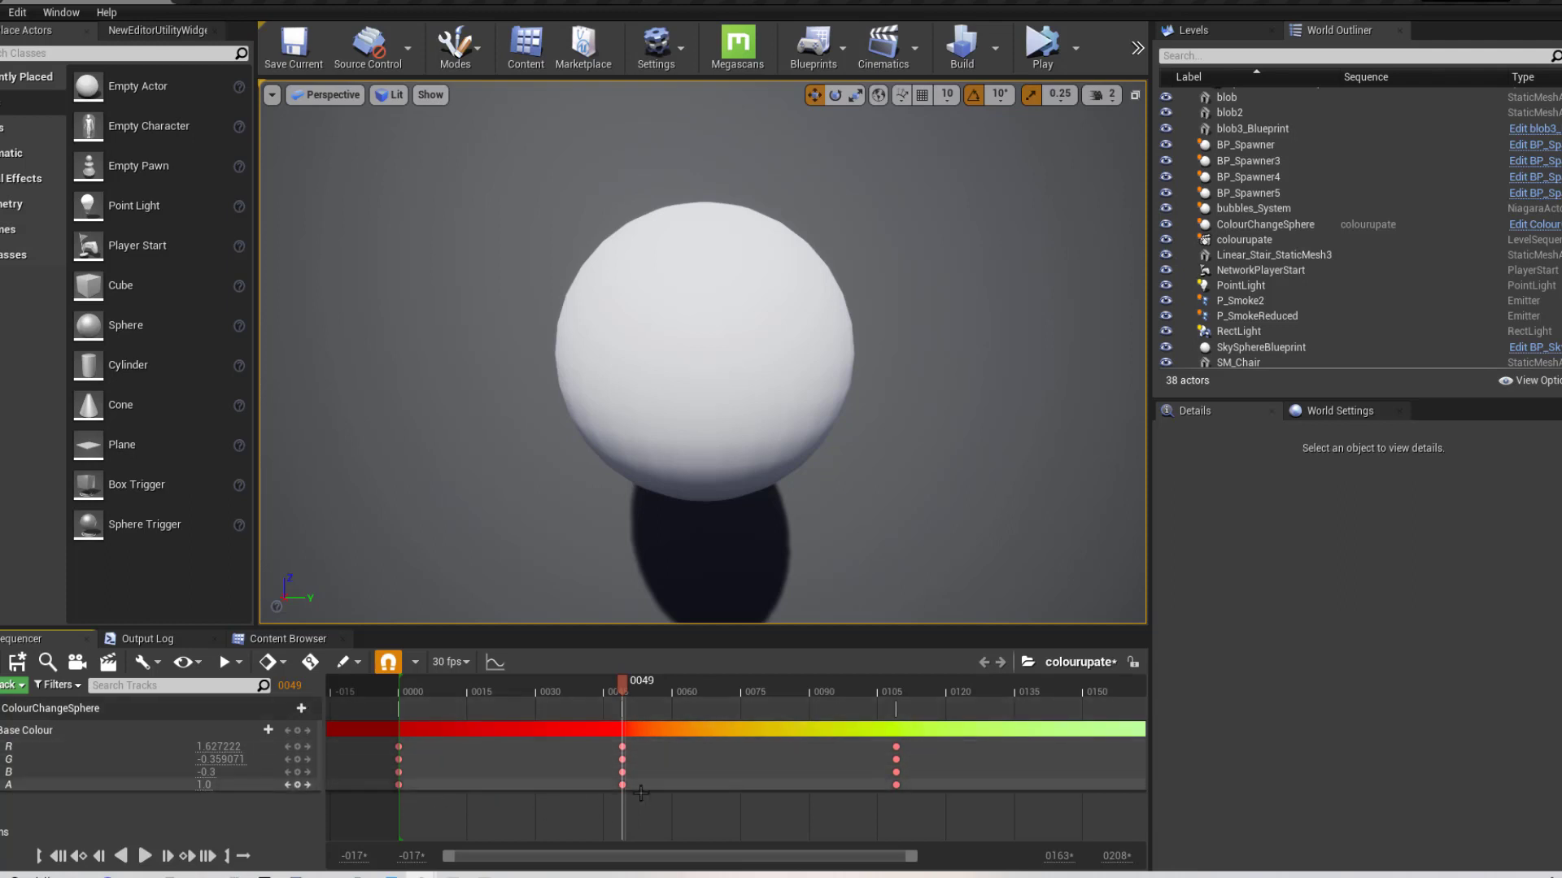
Return the playhead to the sequence start and play the level to check the revised sphere colours, stopping when done
left_click_drag(612, 692, 400, 715)
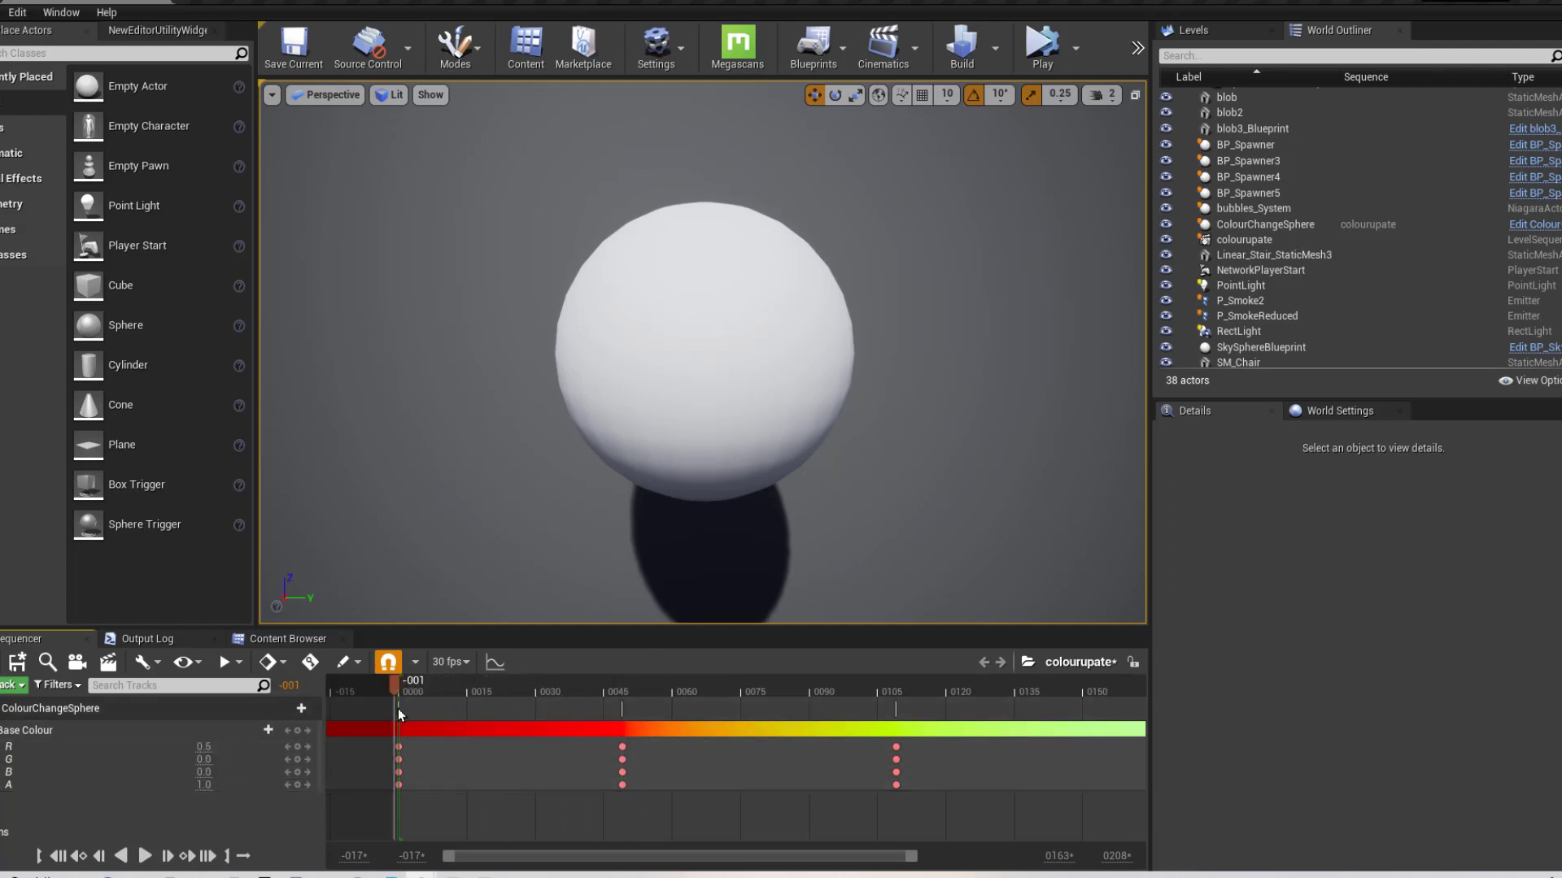
left_click(1041, 63)
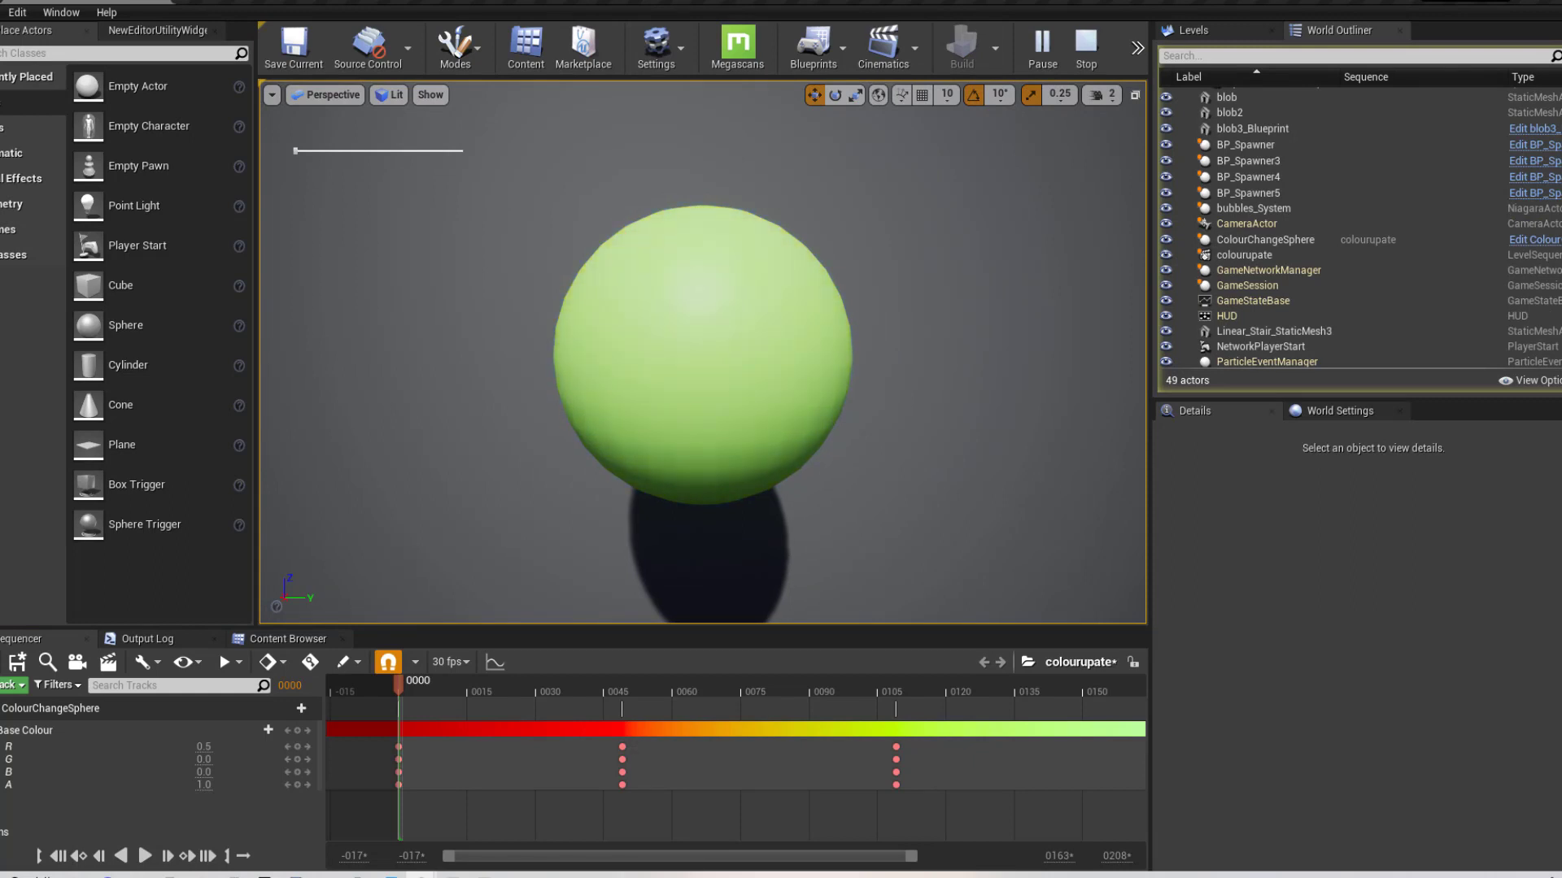
right_click(872, 480)
left_click(817, 479)
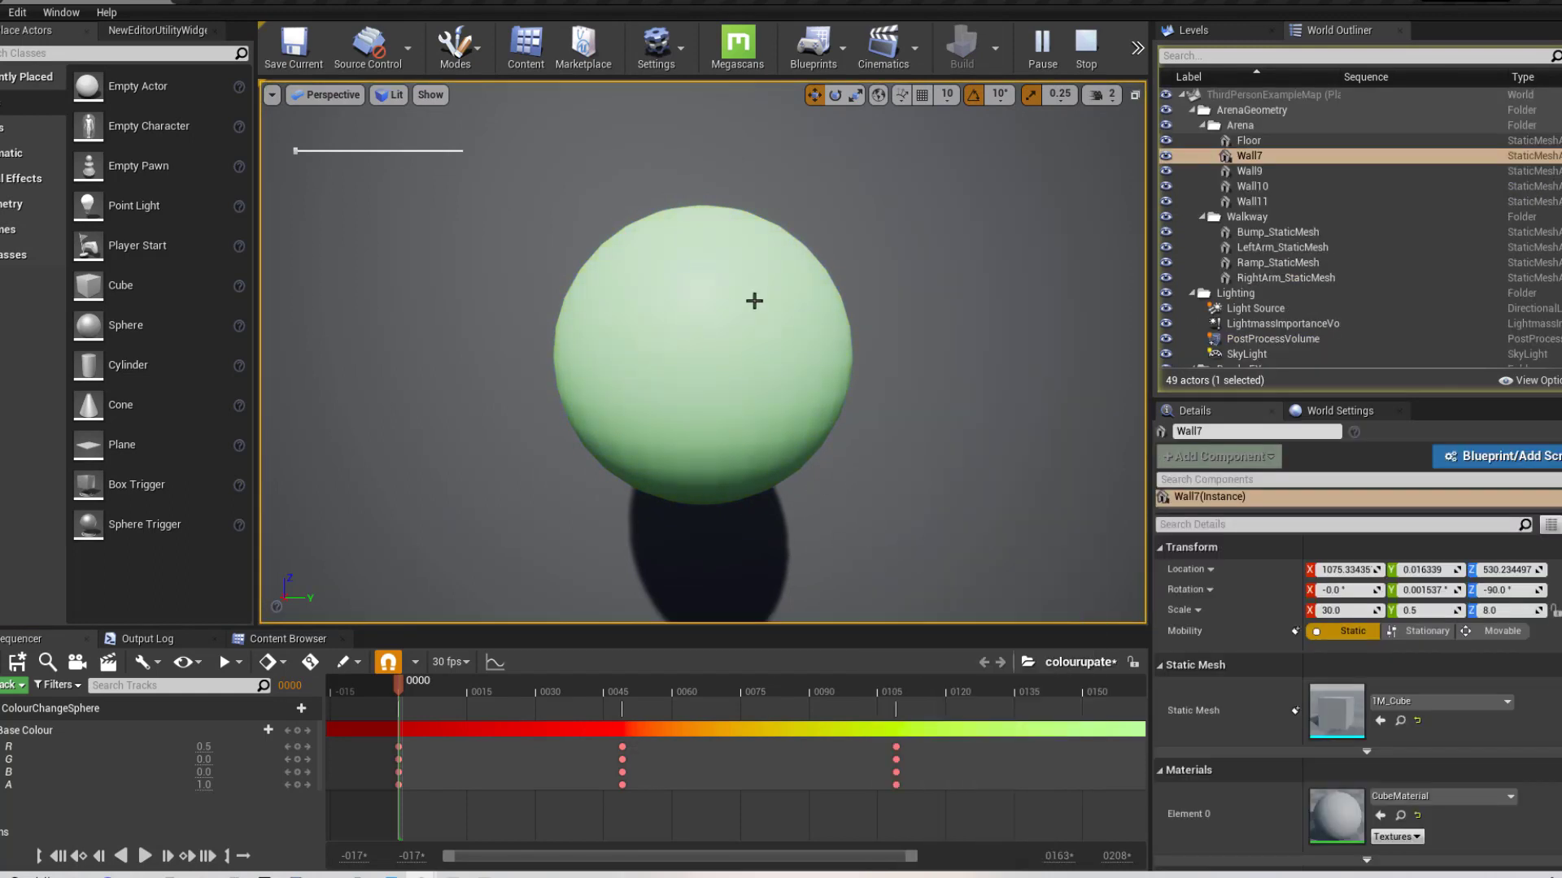
left_click(1086, 45)
right_click_drag(836, 504, 871, 498)
key("s")
key("w")
left_click_drag(883, 479, 863, 488)
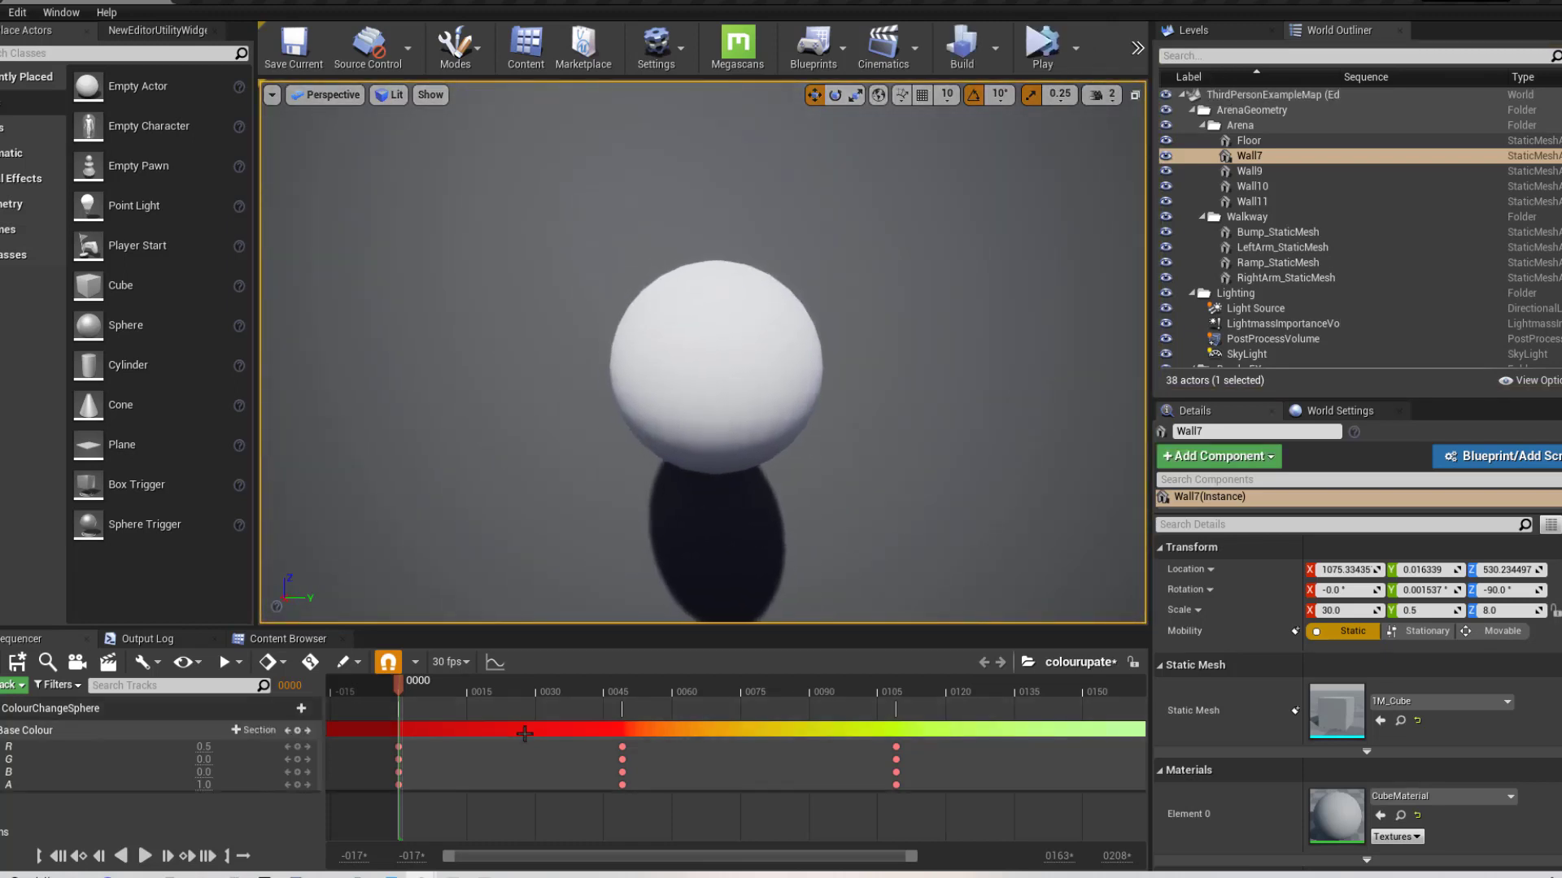
left_click_drag(399, 687, 437, 701)
mouse_move(732, 263)
right_mouse_down()
mouse_move(752, 285)
mouse_move(724, 256)
mouse_move(760, 269)
mouse_move(736, 260)
right_mouse_up()
key("s")
key("d")
key("w")
key("a")
key("w")
key("d")
key("s")
key("w")
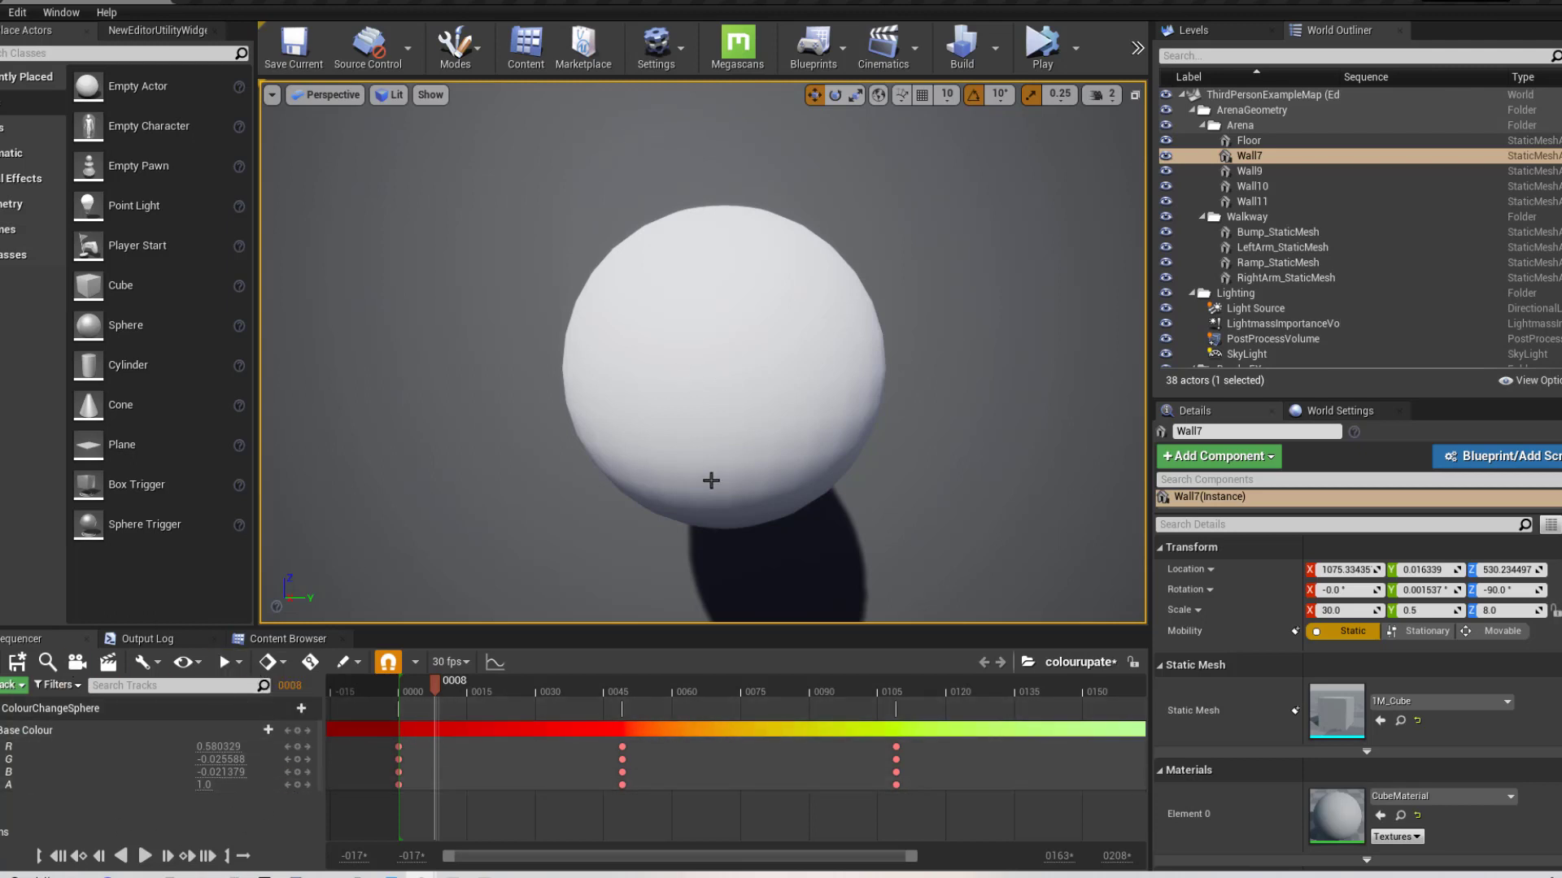
right_click_drag(766, 403, 725, 428)
key("s")
key("w")
Open the M_SimpleParent material and examine the BaseColour vector parameter feeding its Base Color input
left_click(286, 639)
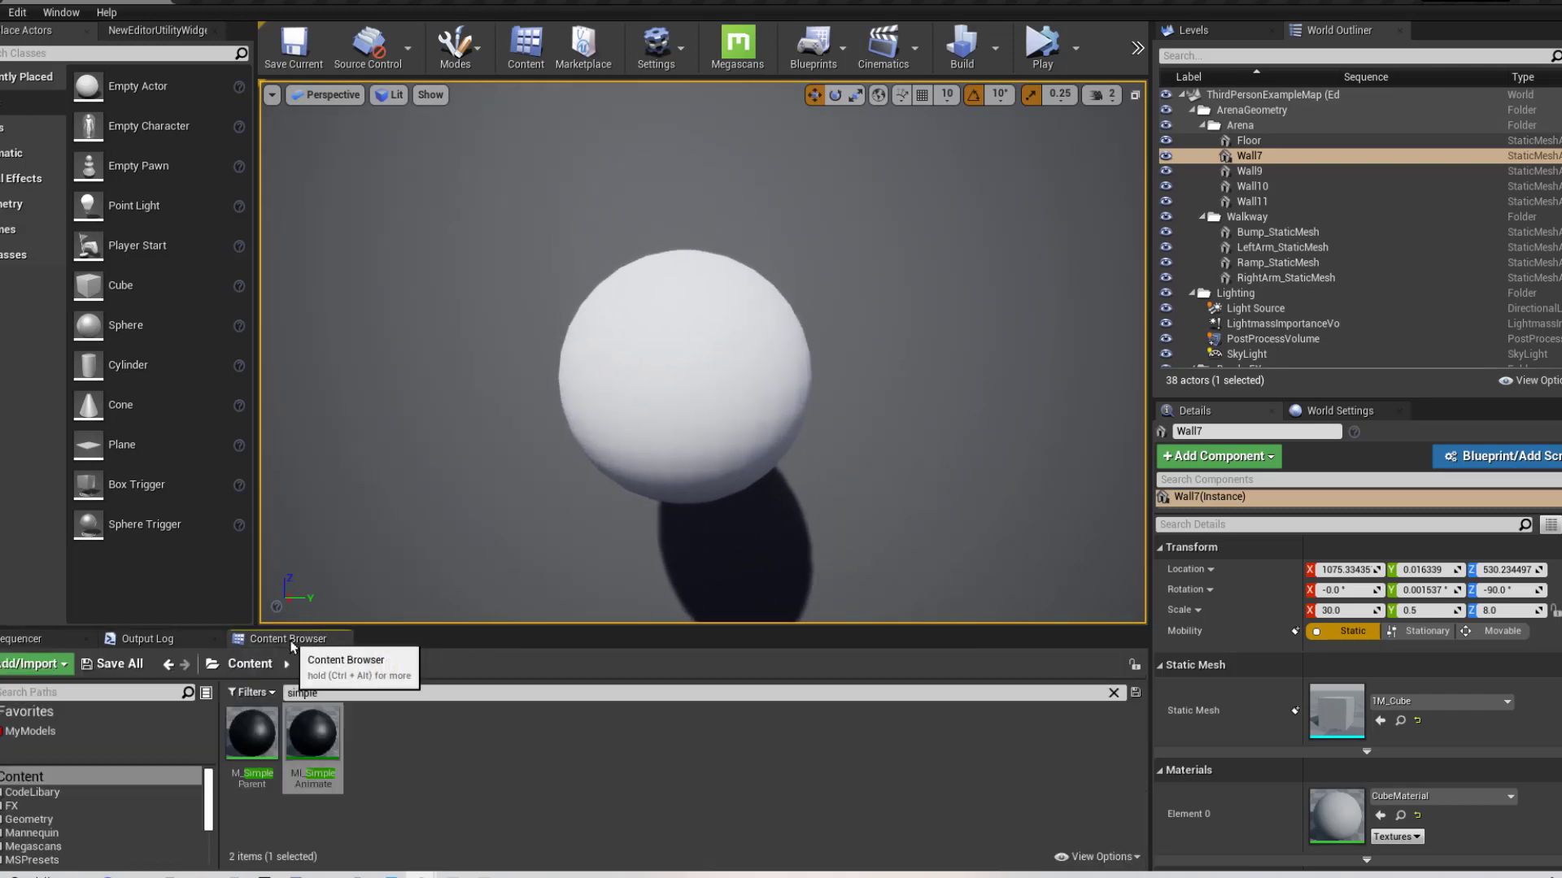
left_click(260, 774)
double_click(260, 775)
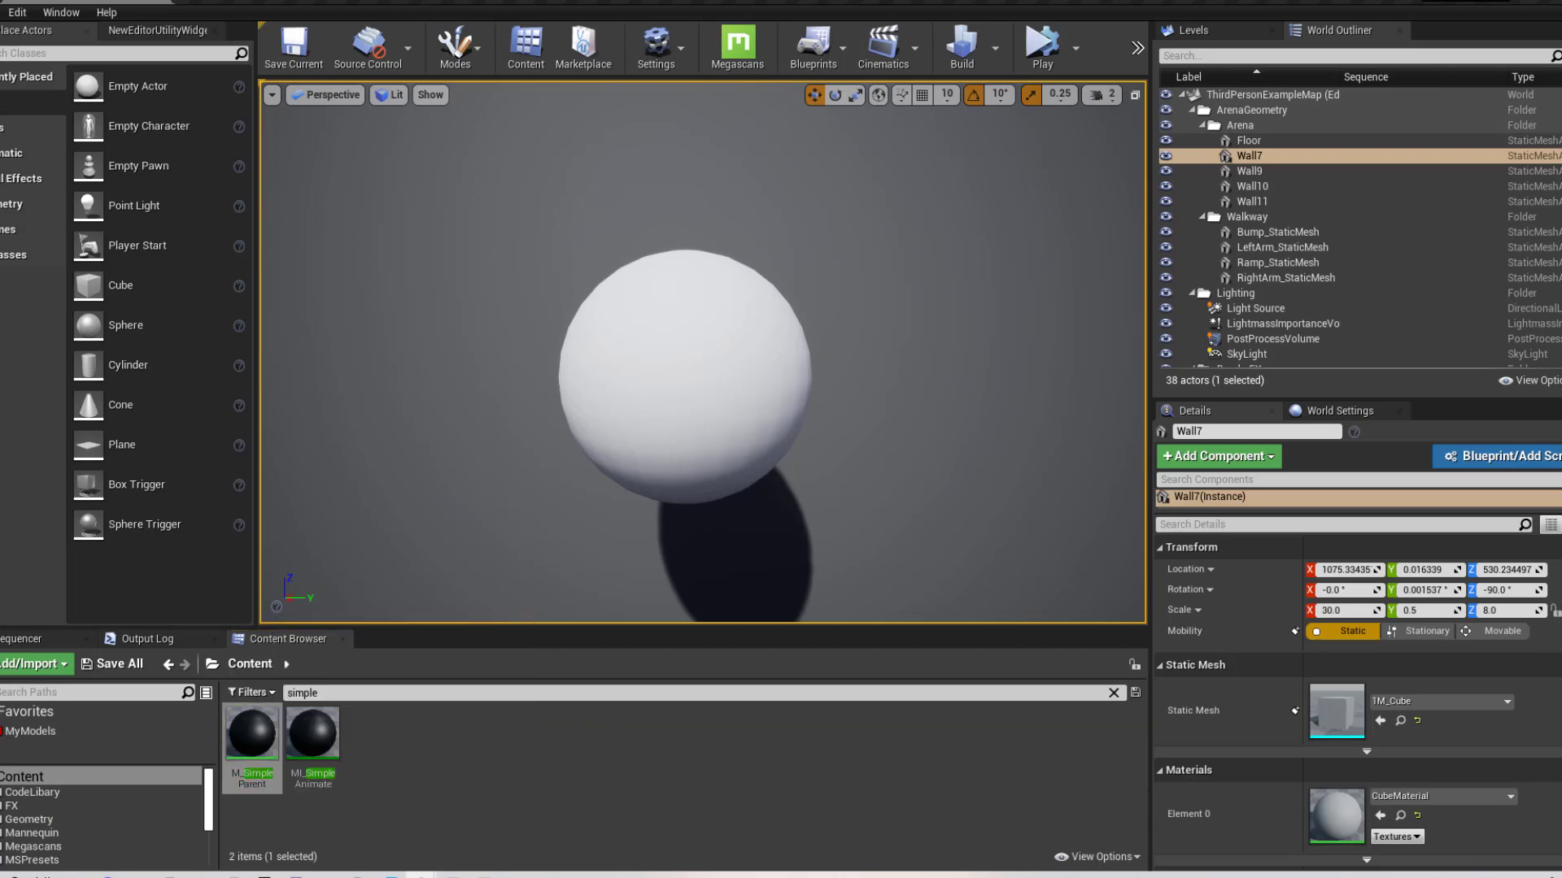
left_click_drag(1561, 423, 638, 209)
left_click(826, 181)
right_click_drag(1044, 453, 720, 447)
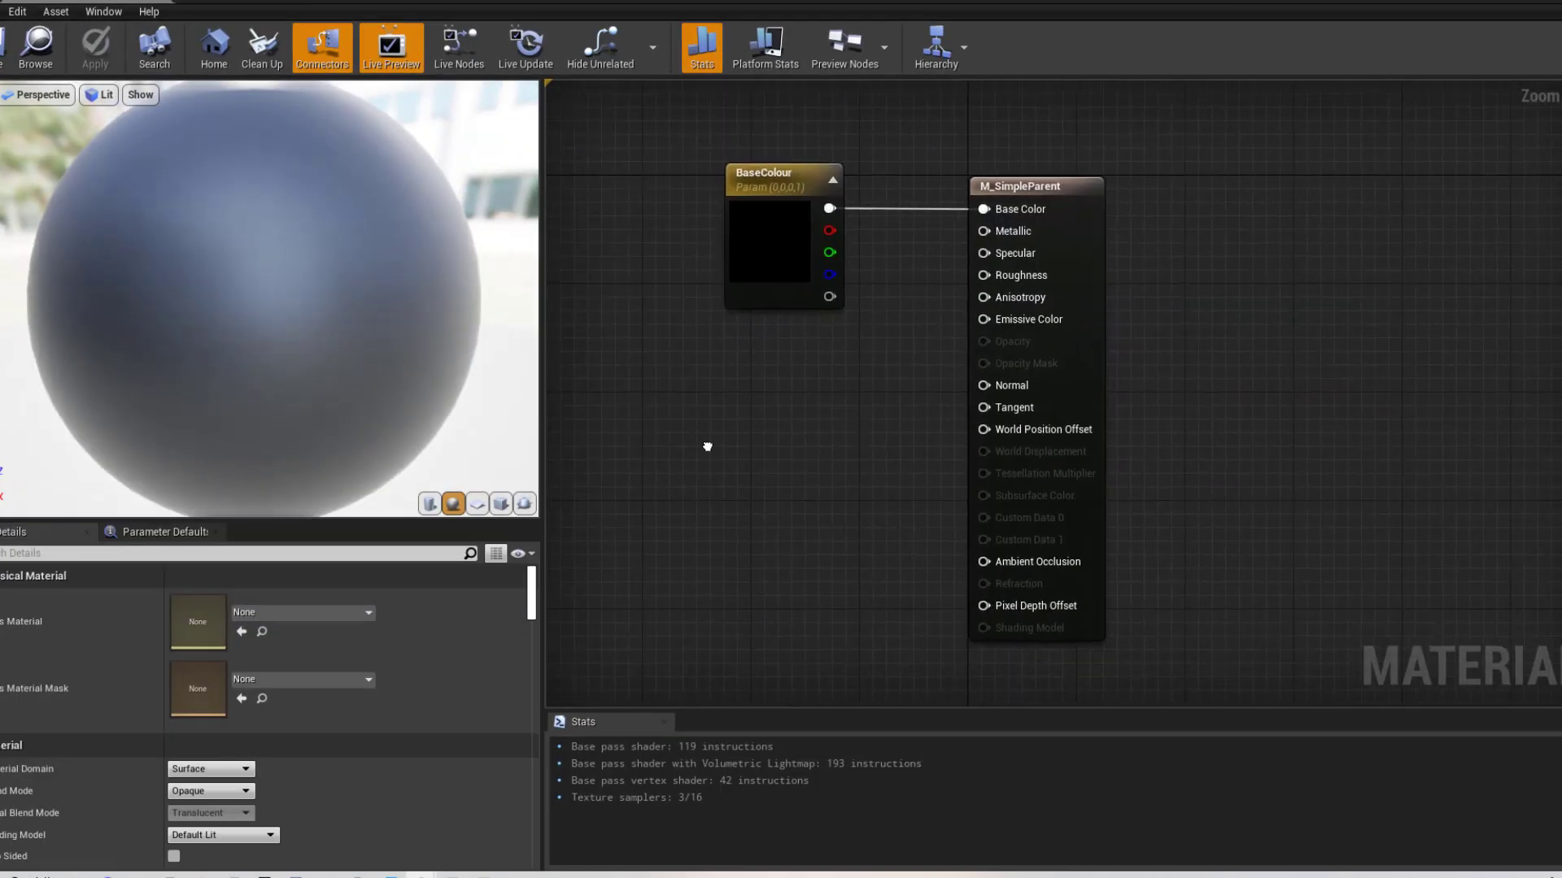
right_click_drag(881, 470, 767, 468)
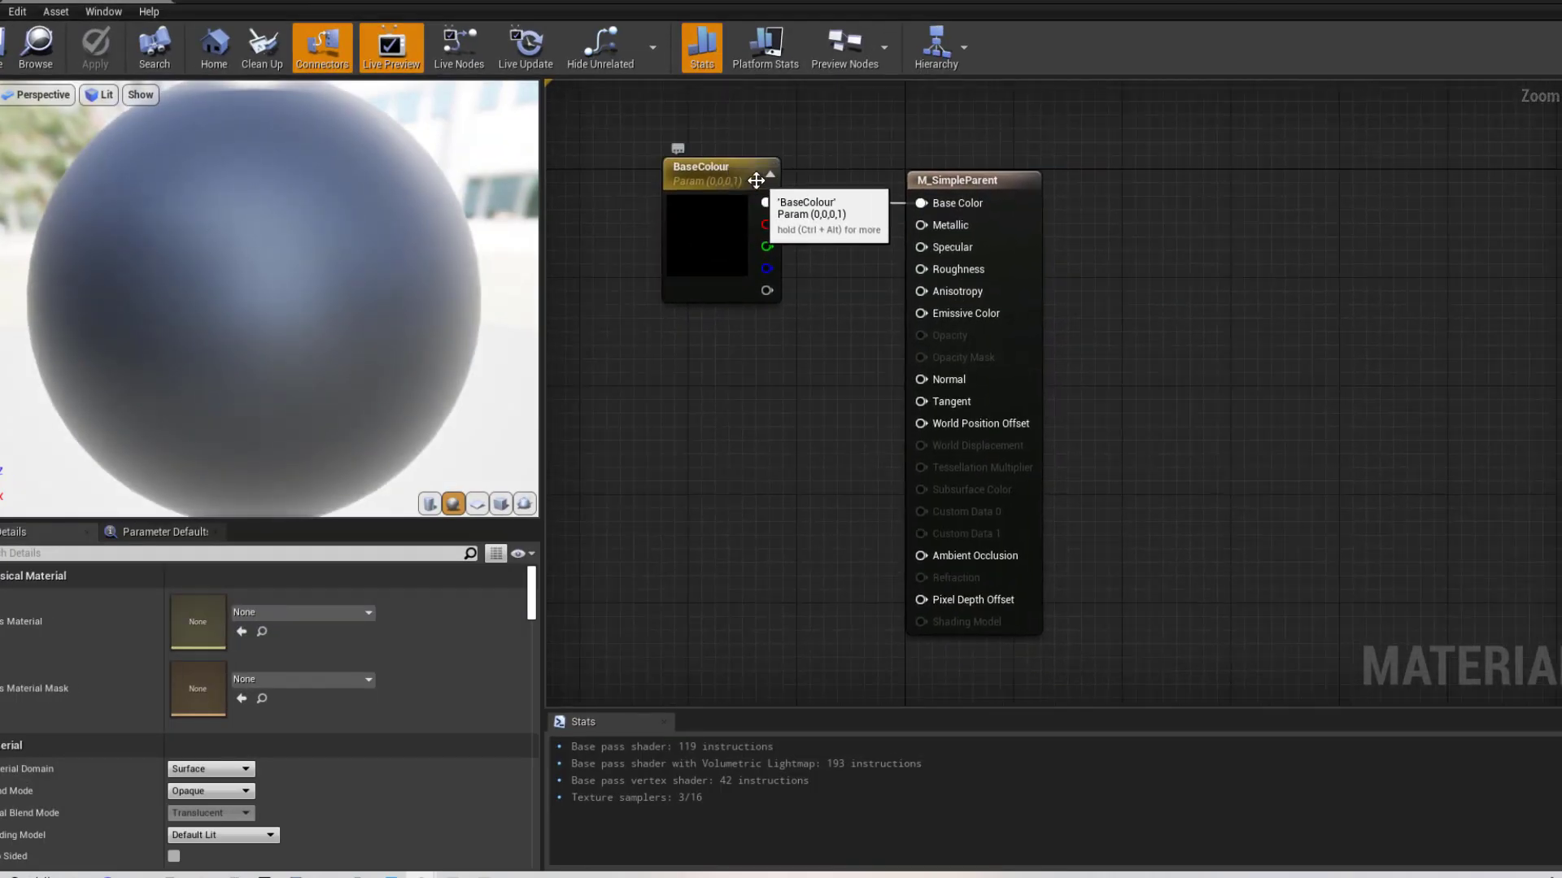
left_click(718, 178)
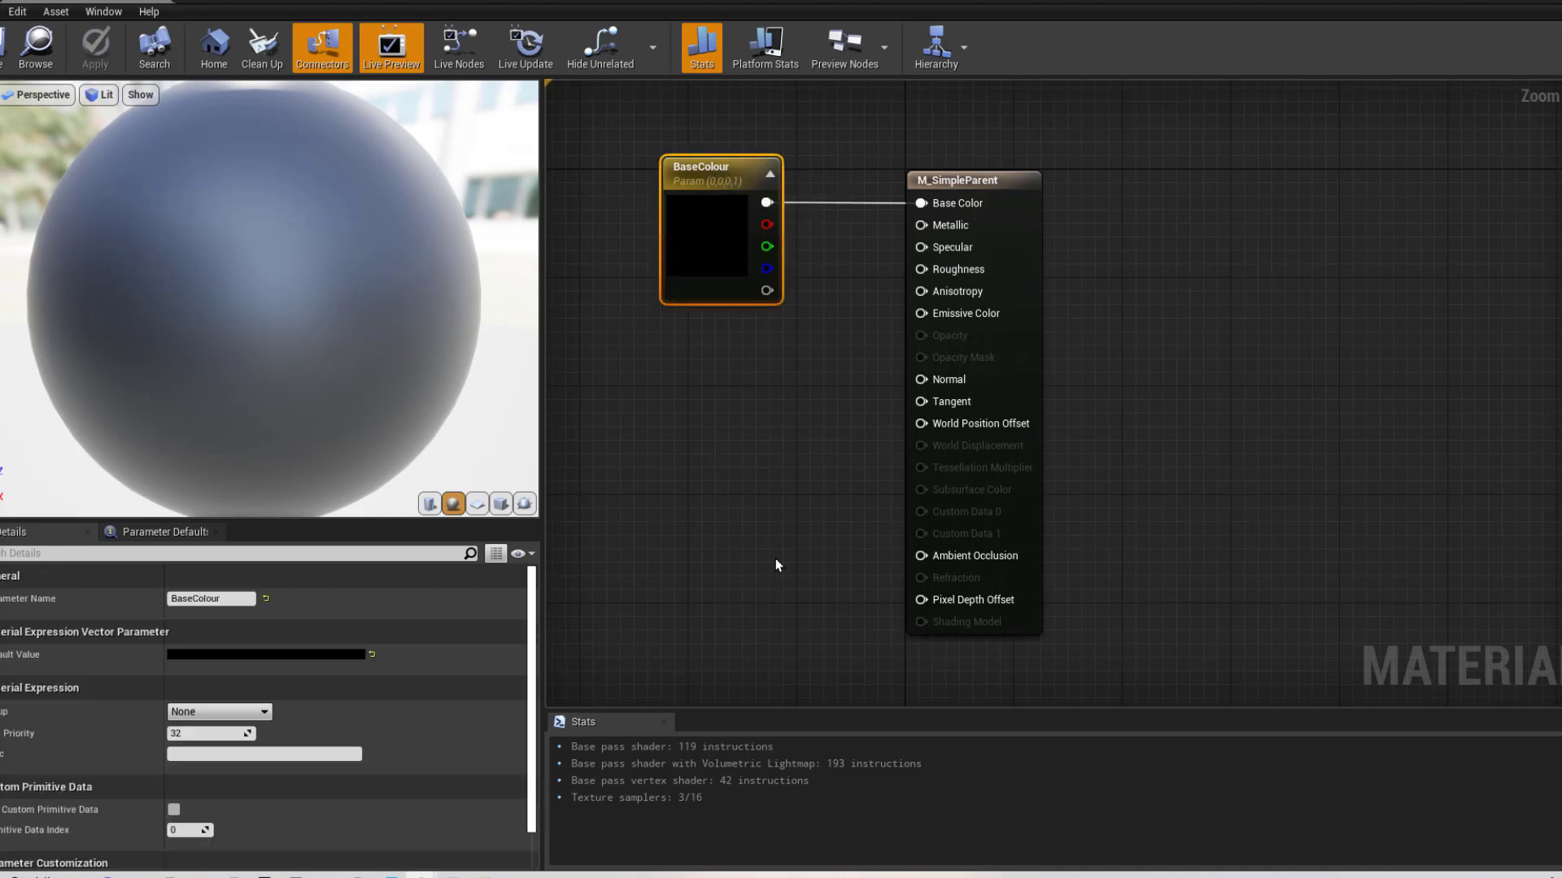
right_click_drag(737, 464, 797, 562)
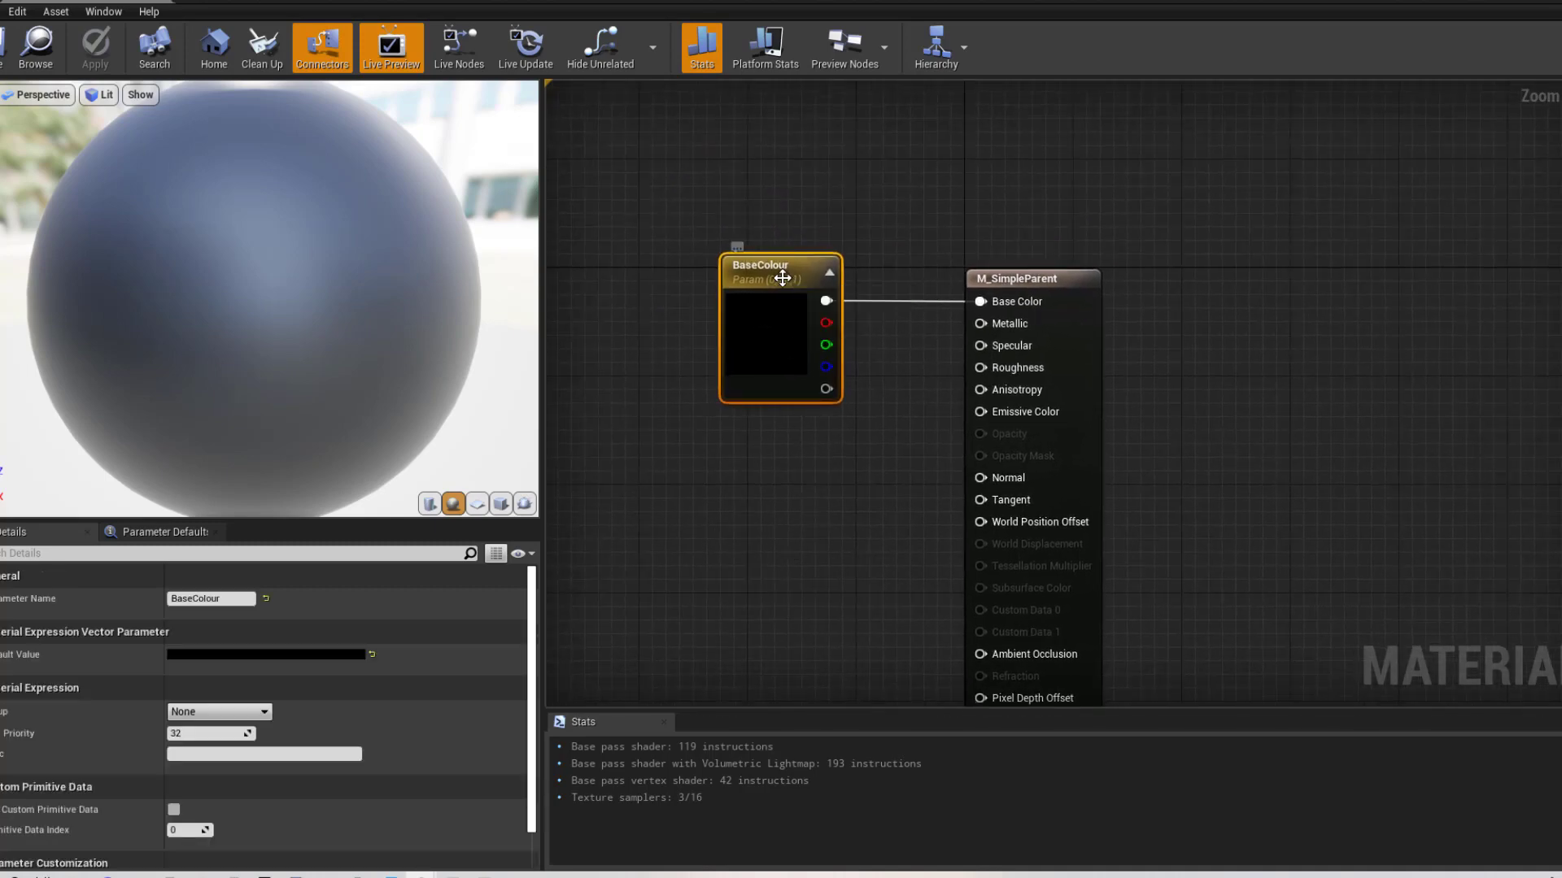
right_click(783, 279)
left_click(739, 421)
mouse_move(753, 483)
right_mouse_down()
mouse_move(773, 434)
mouse_move(759, 527)
mouse_move(753, 470)
right_mouse_up()
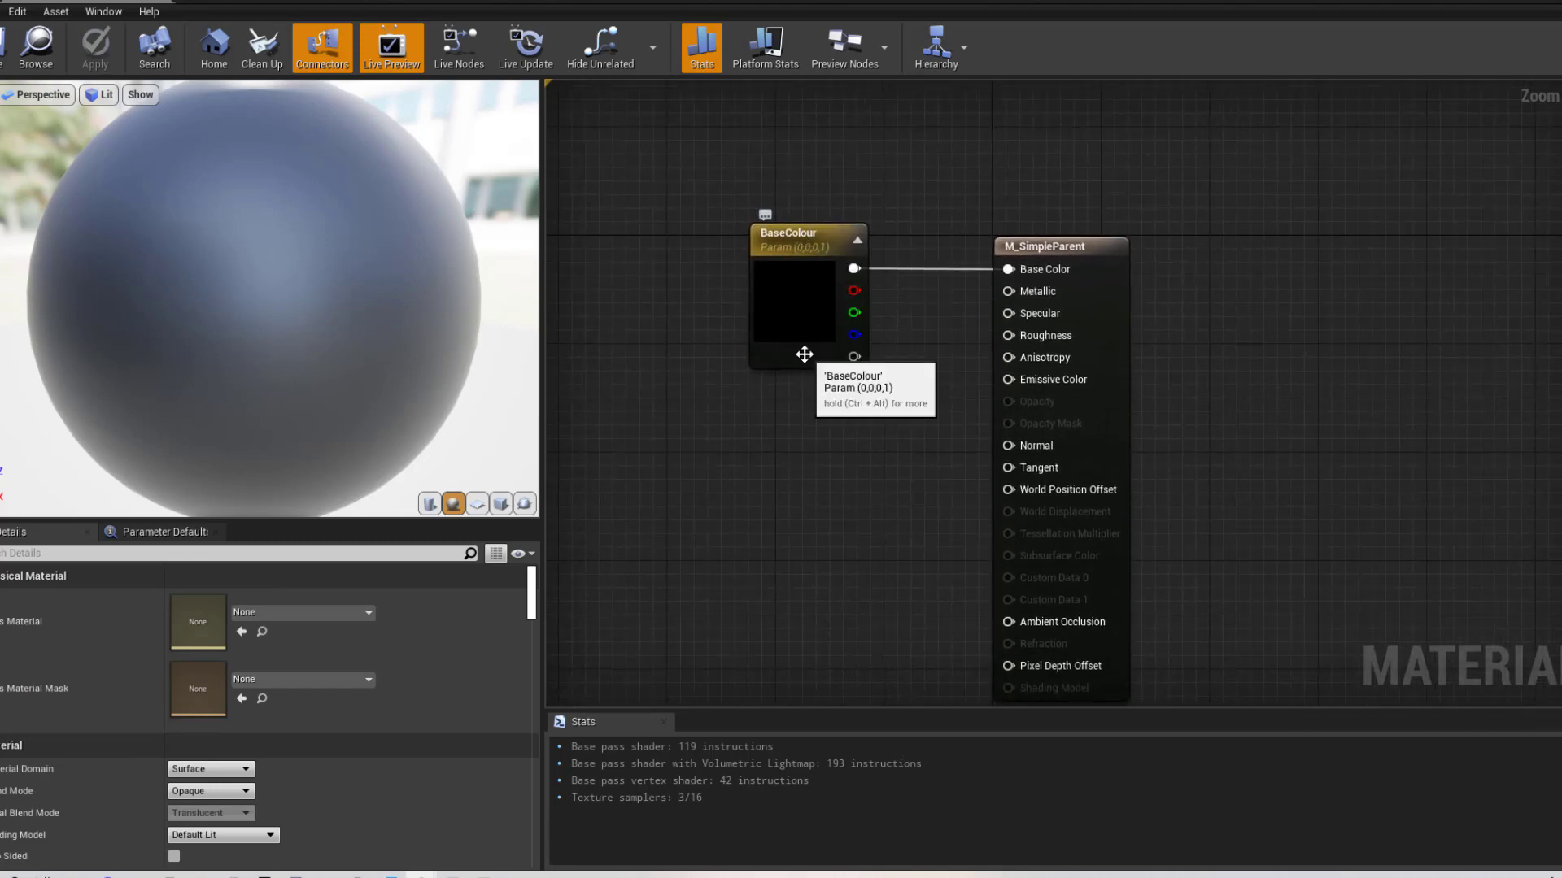
Place a Constant3Vector node below BaseColour to show its Convert to Parameter option, and delete the node
left_click(778, 422)
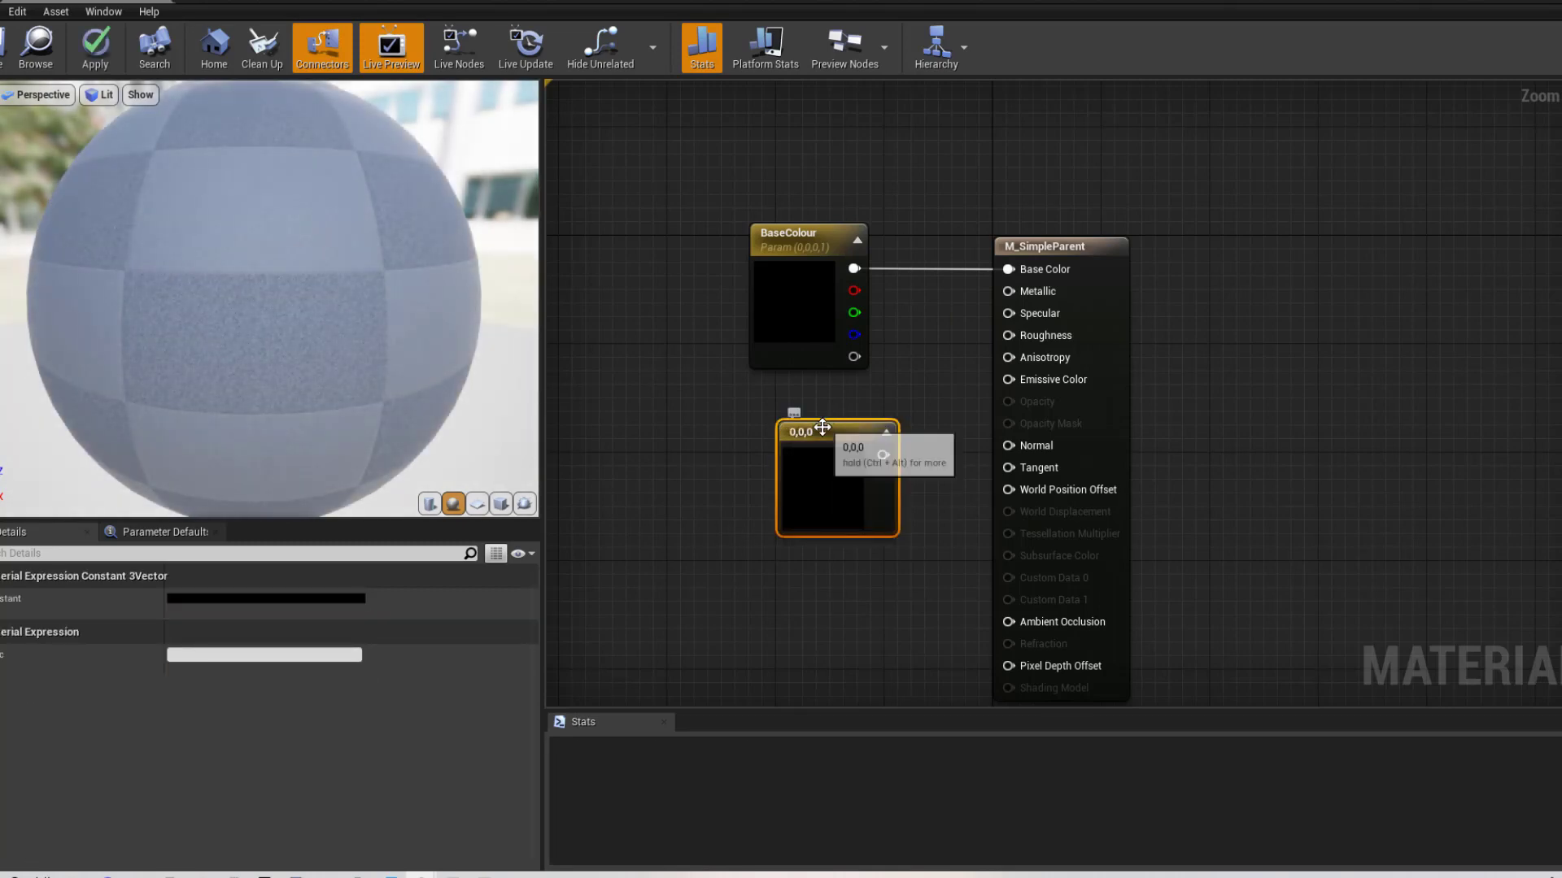
right_click(823, 431)
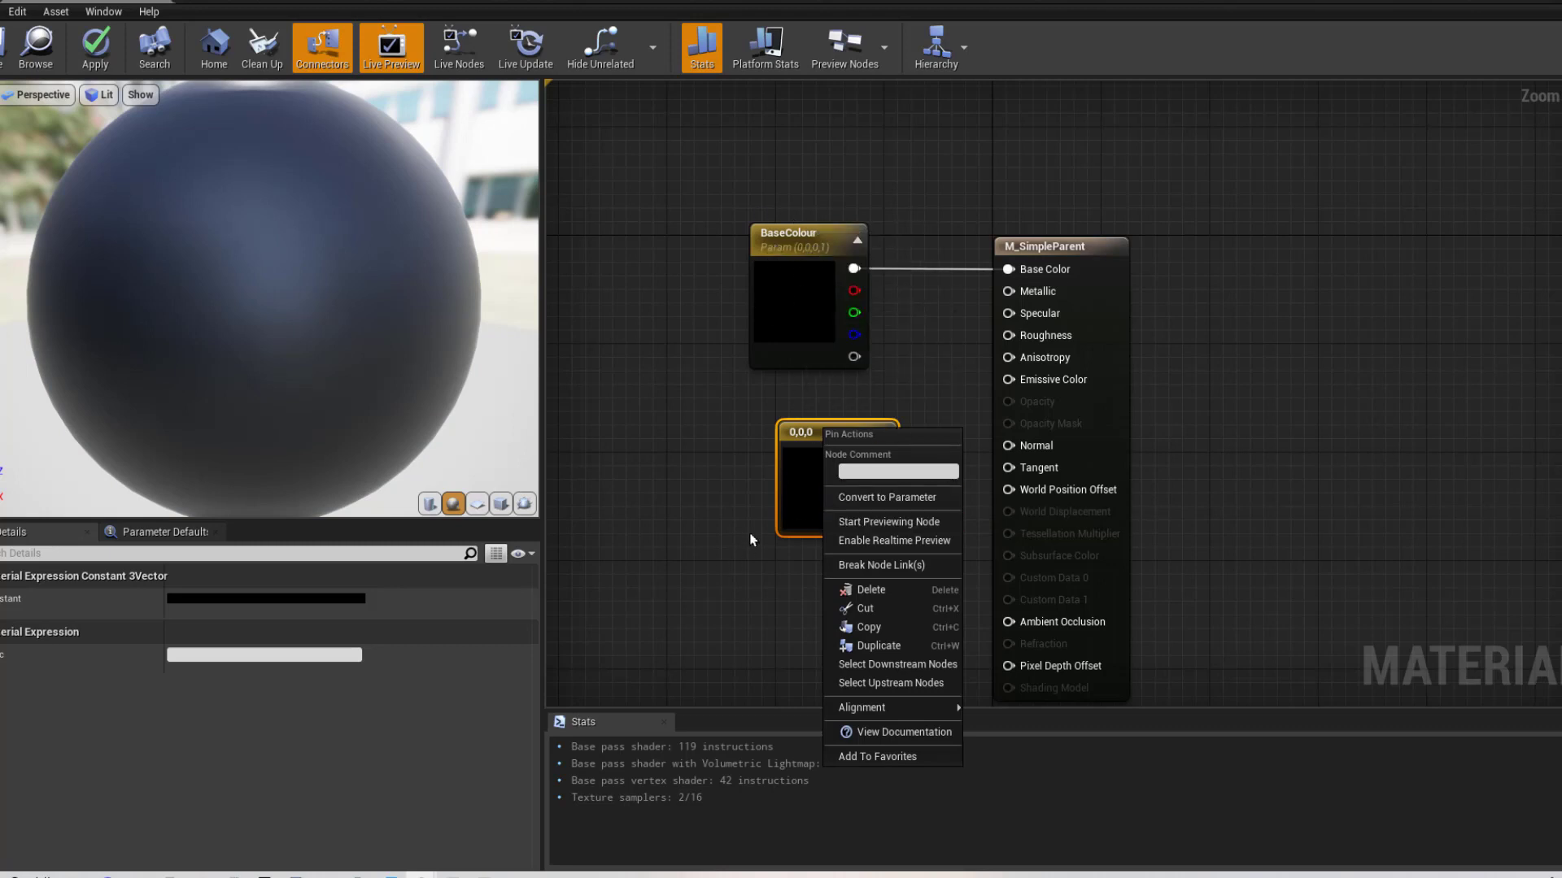
left_click(705, 465)
left_click(843, 485)
key("Delete")
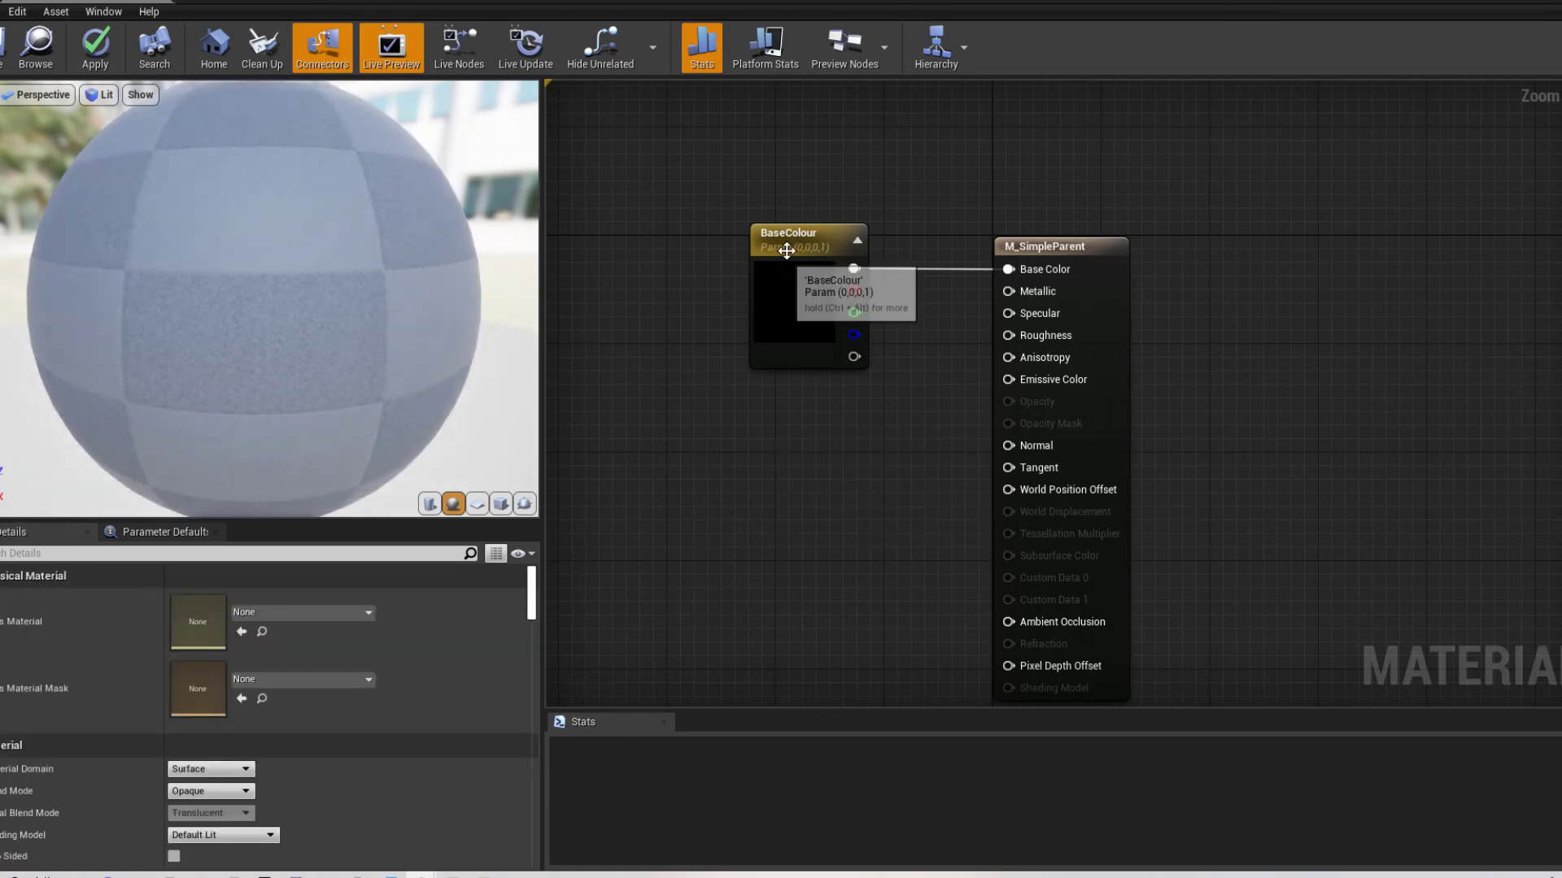
Move the BaseColour node closer to the M_SimpleParent node and close the material, applying the changes
left_click_drag(787, 251, 840, 253)
right_click_drag(786, 434, 728, 411)
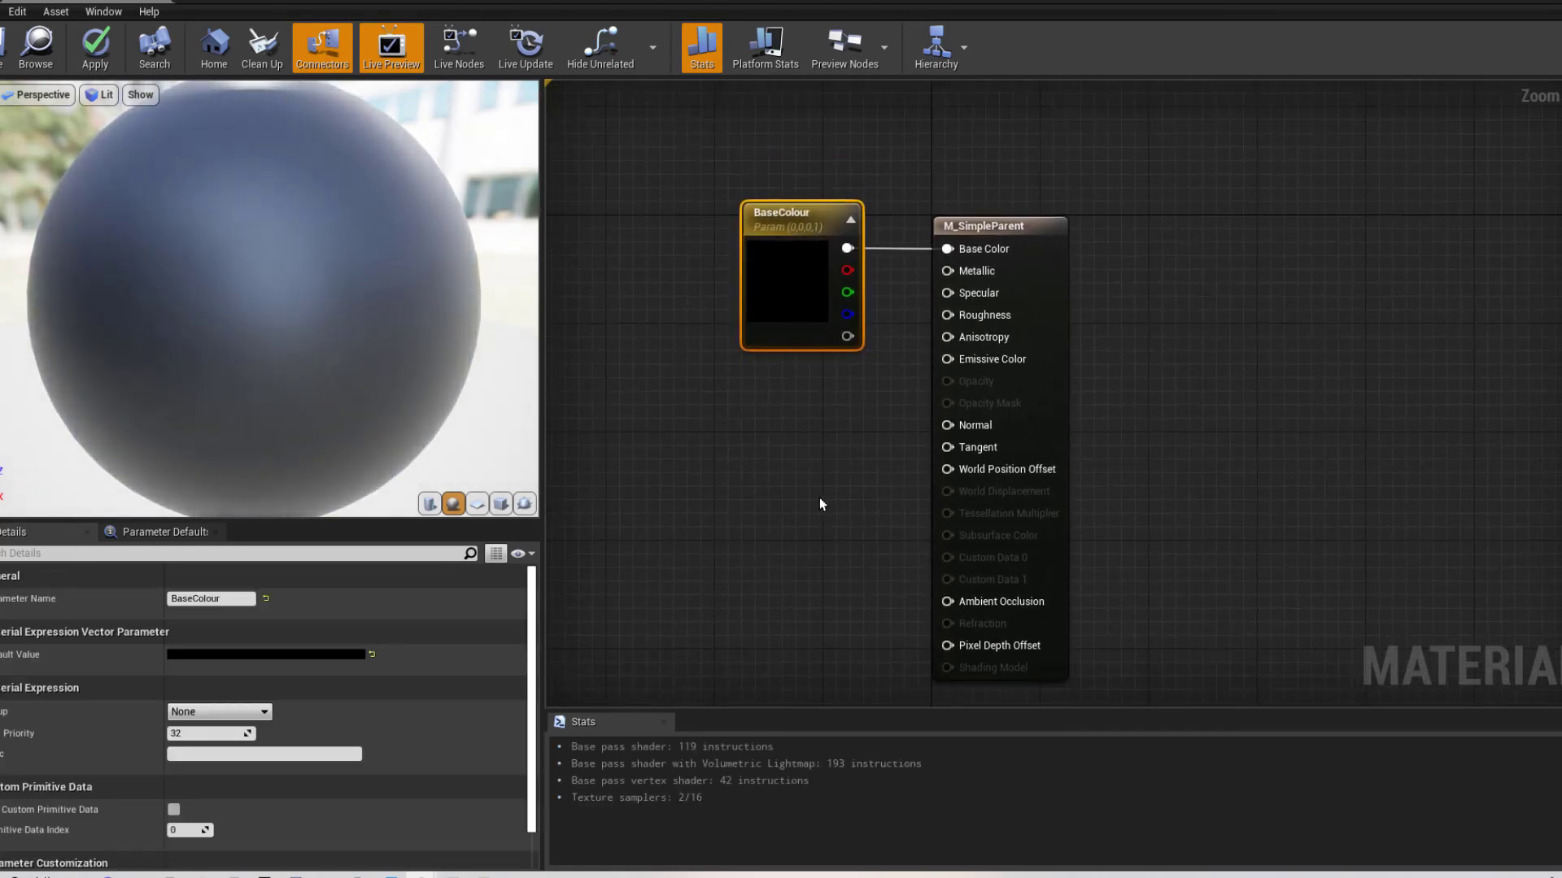
right_click_drag(852, 472, 760, 429)
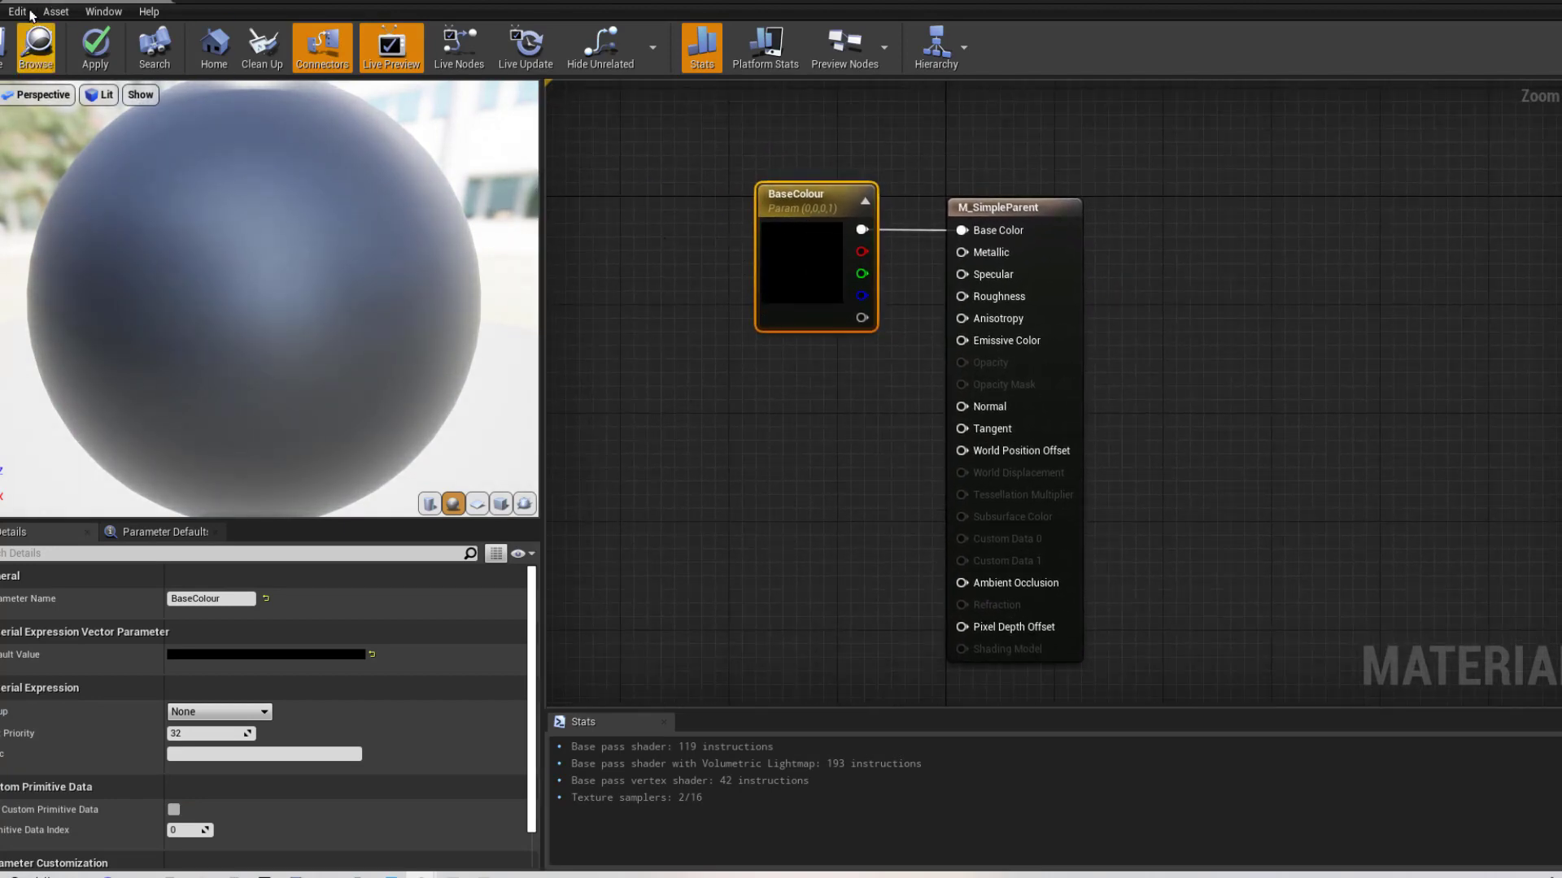
left_click(1560, 2)
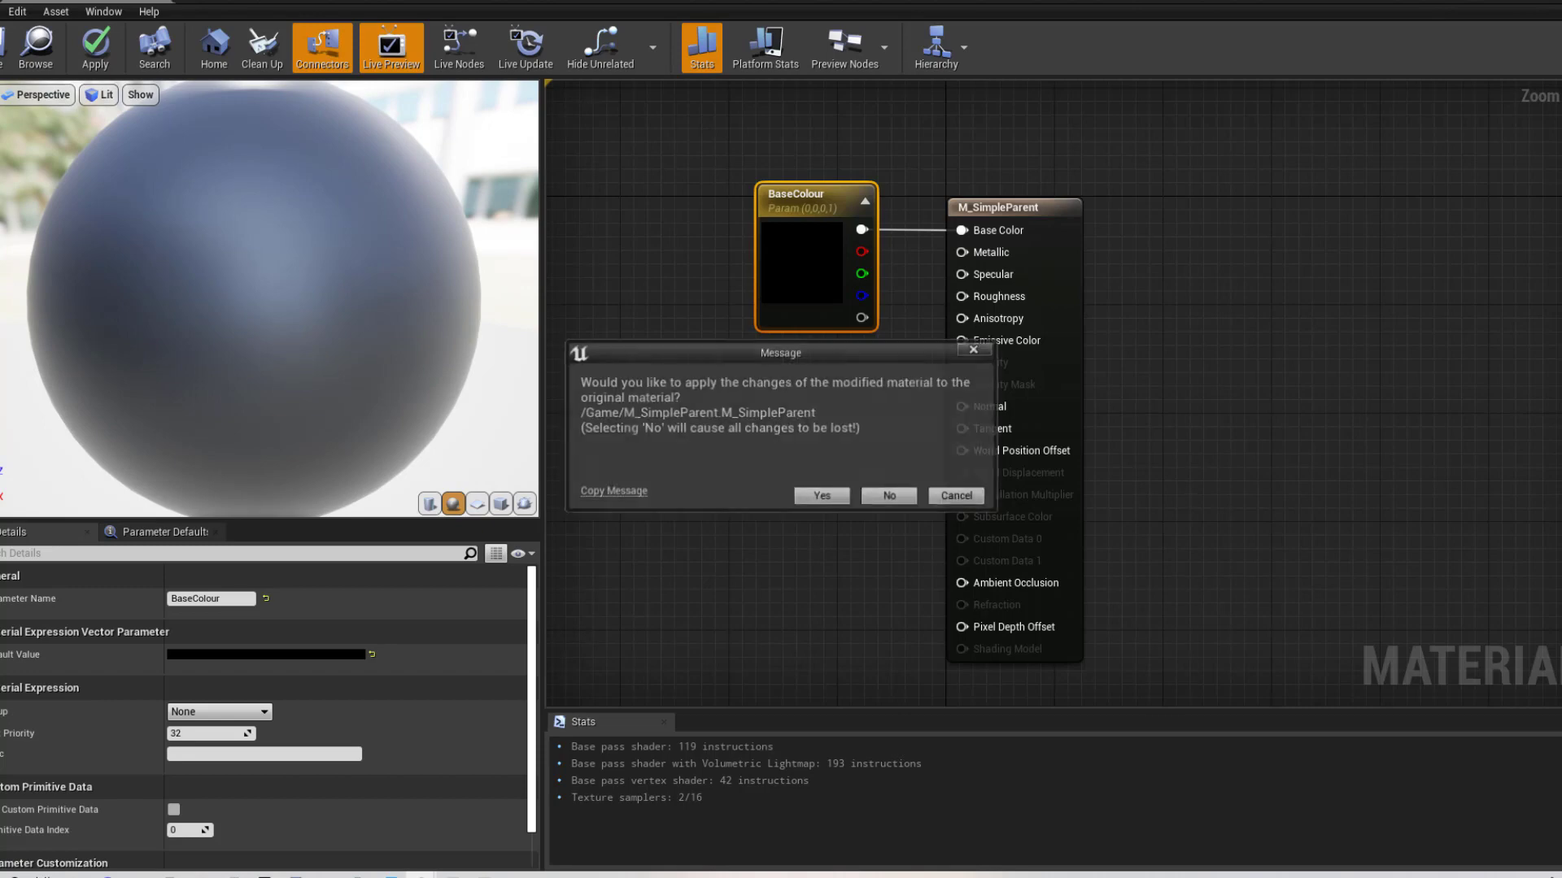
left_click(836, 501)
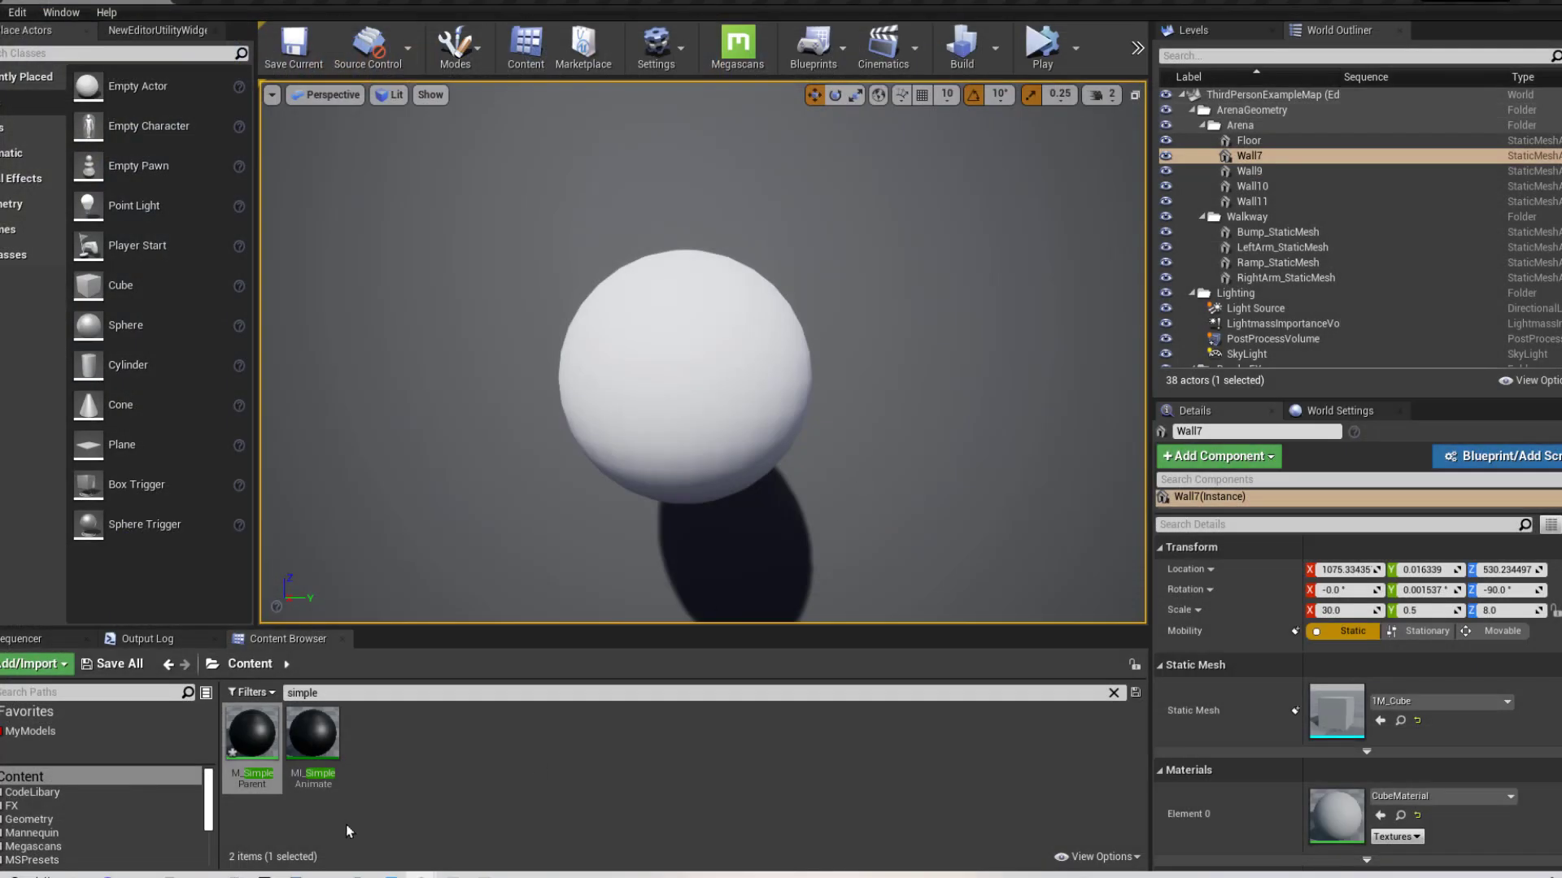
Look at the asset actions of the M_SimpleParent material, including Create Material Instance
right_click(240, 757)
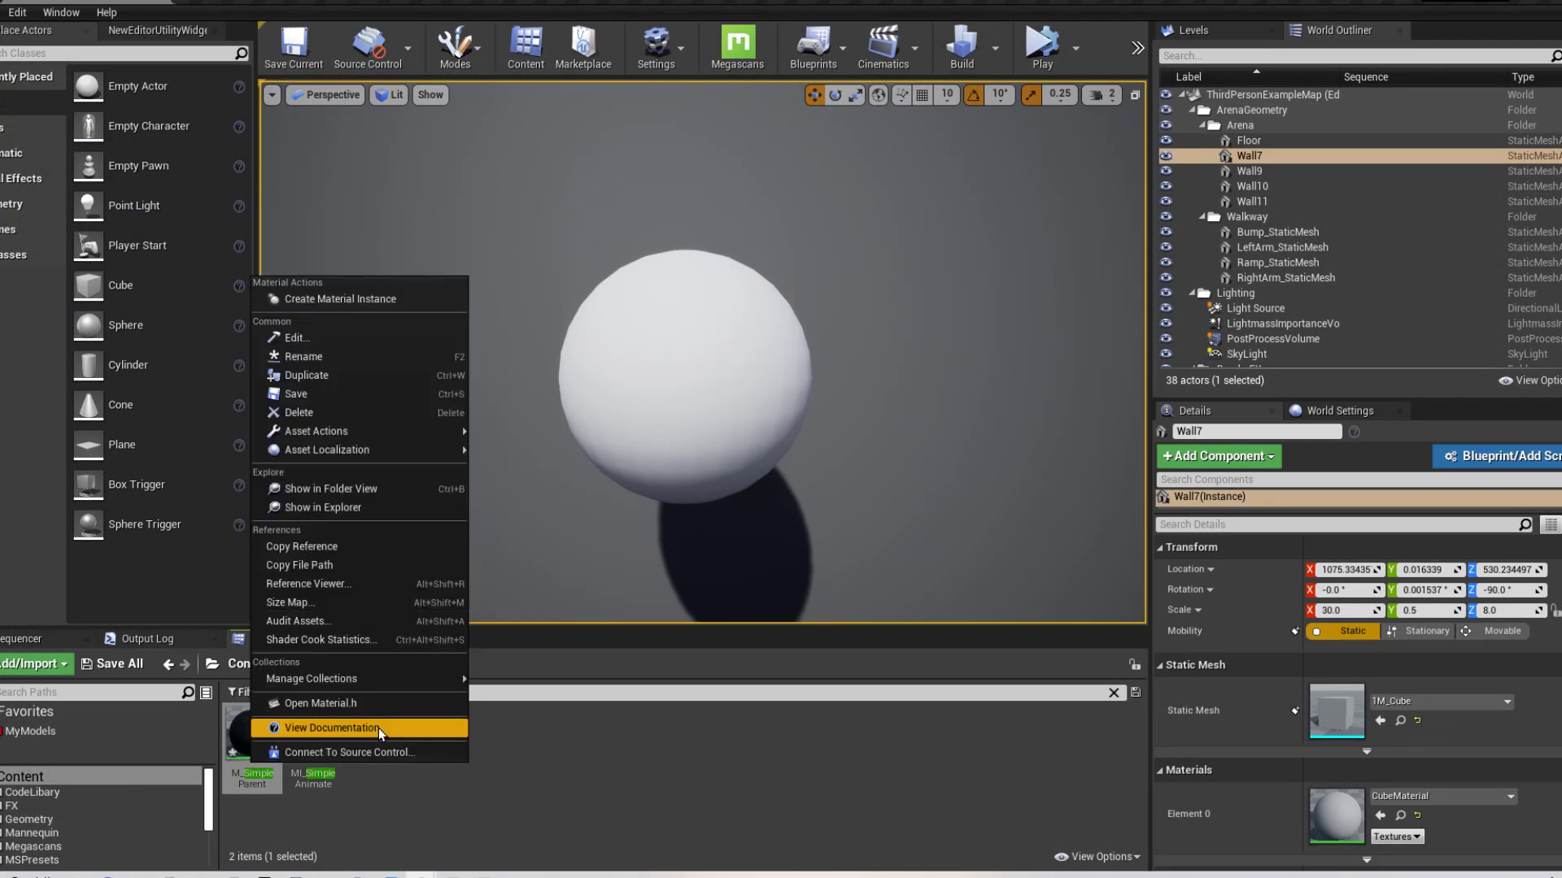
left_click(558, 777)
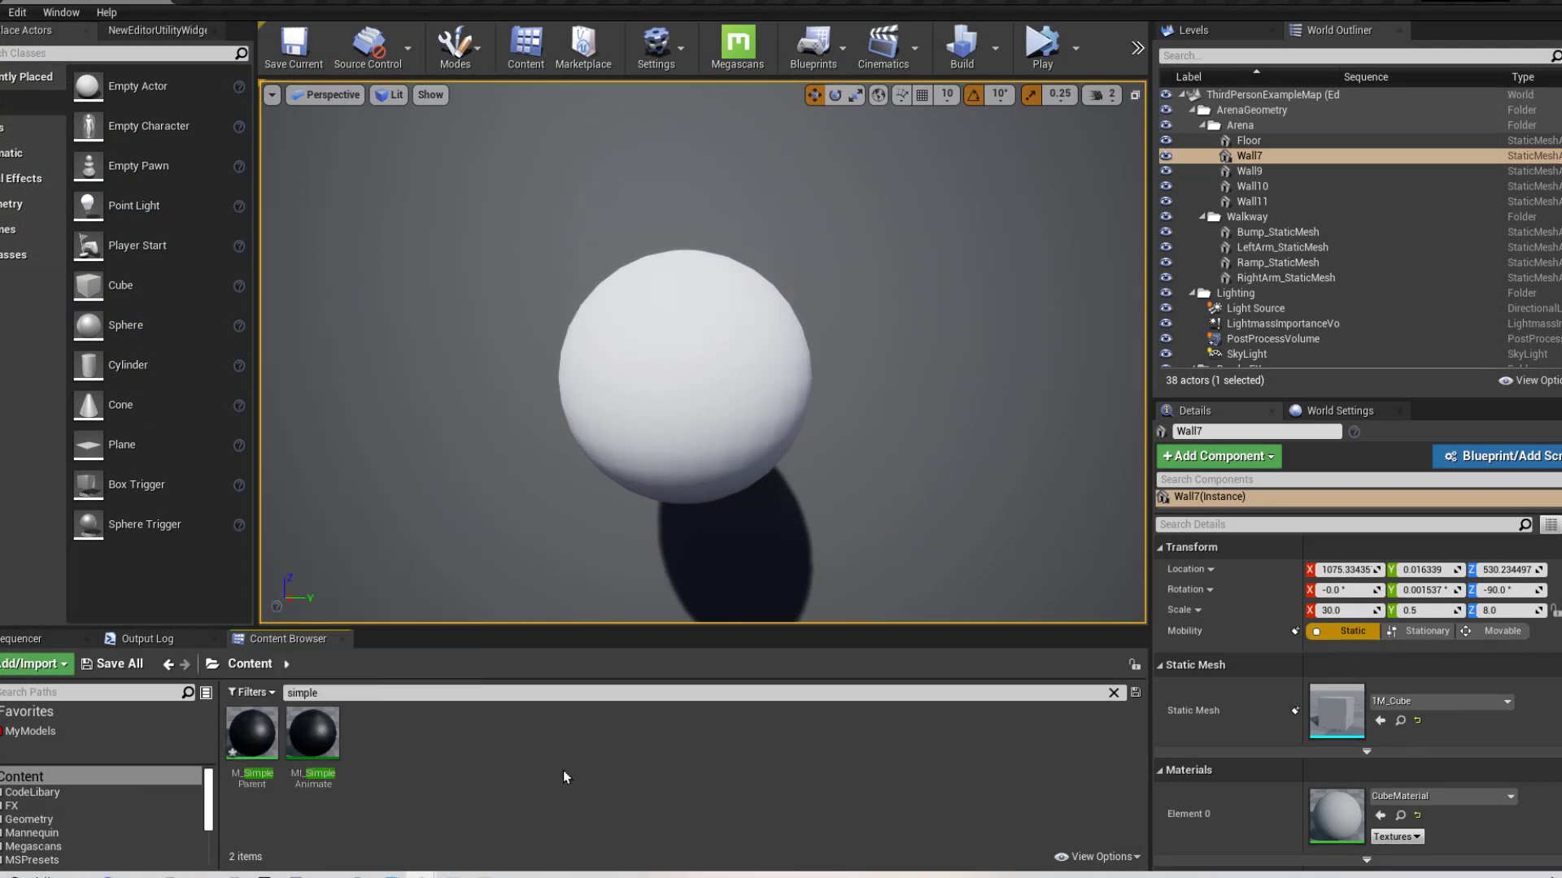
right_click(262, 736)
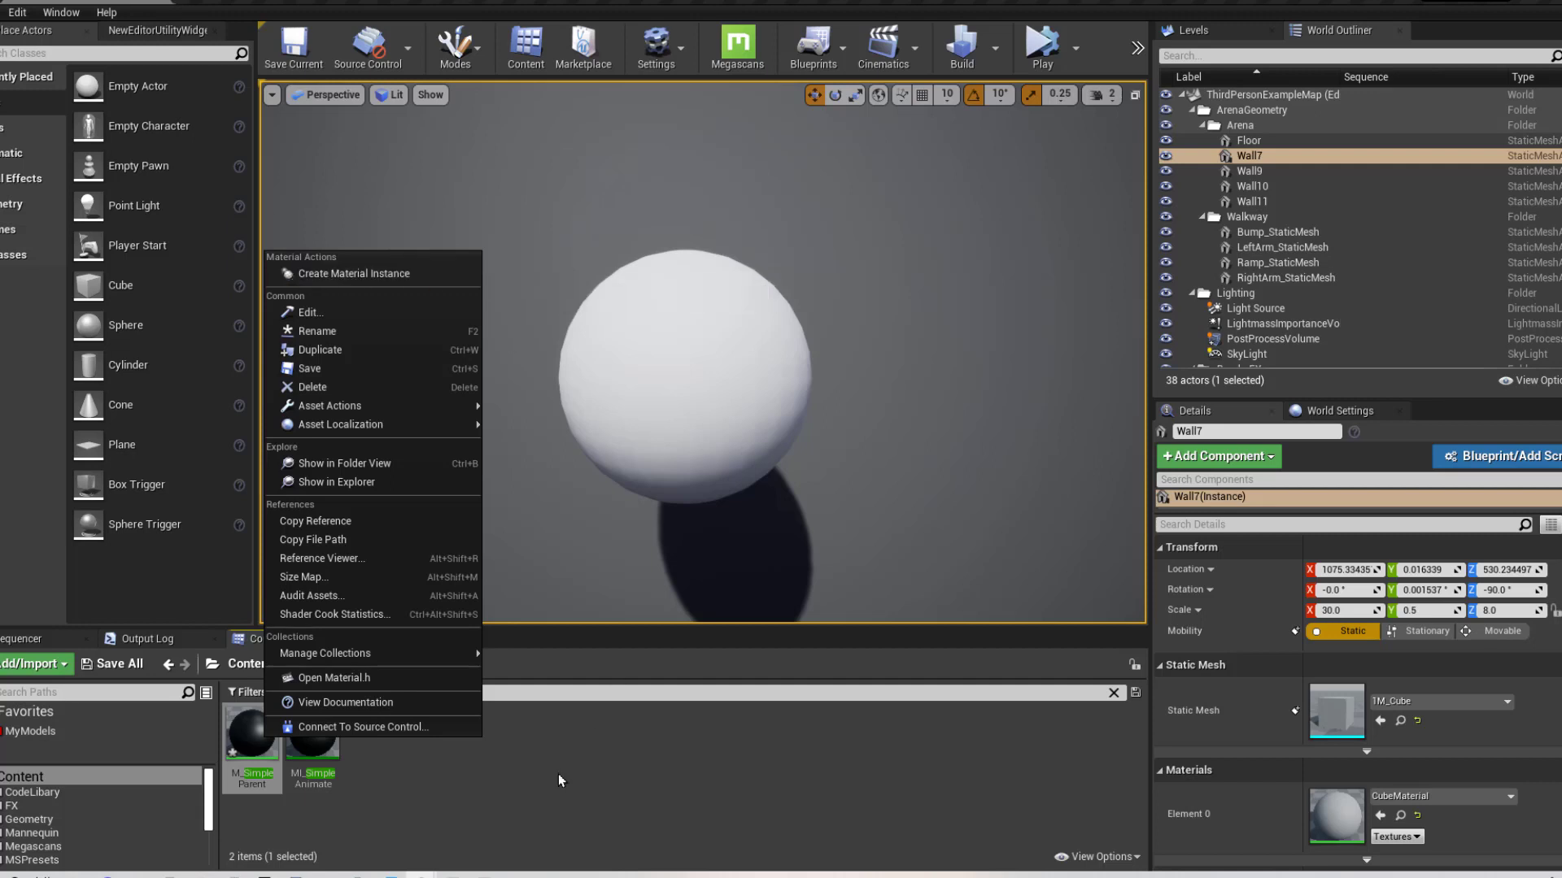
left_click(309, 799)
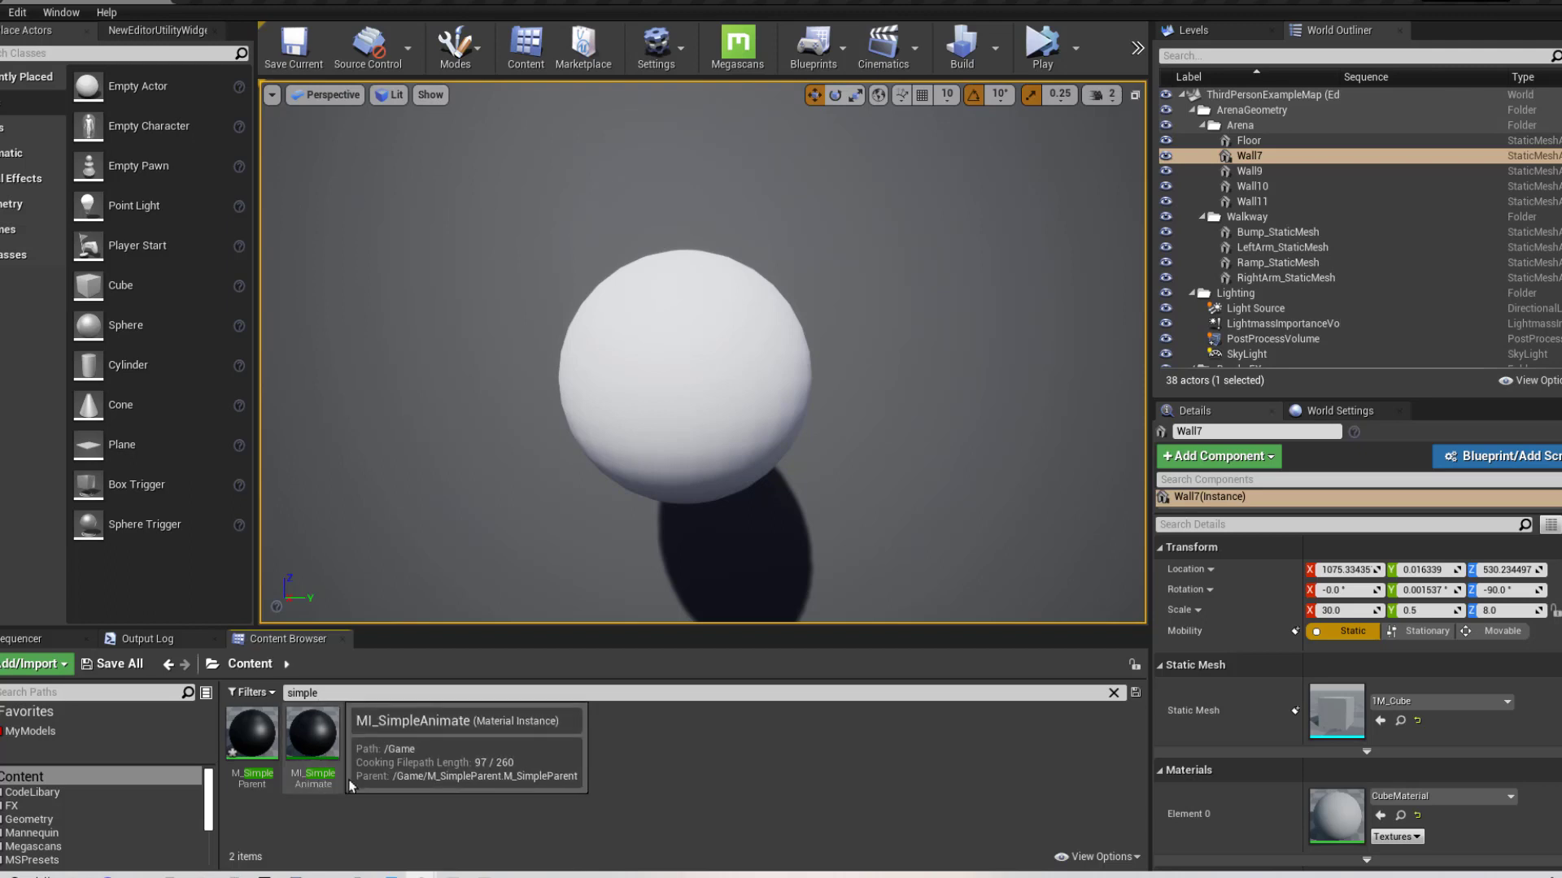
Open the MI_SimpleAnimate material instance and view its preview sphere, BaseColour parameter and parent material
left_click(316, 755)
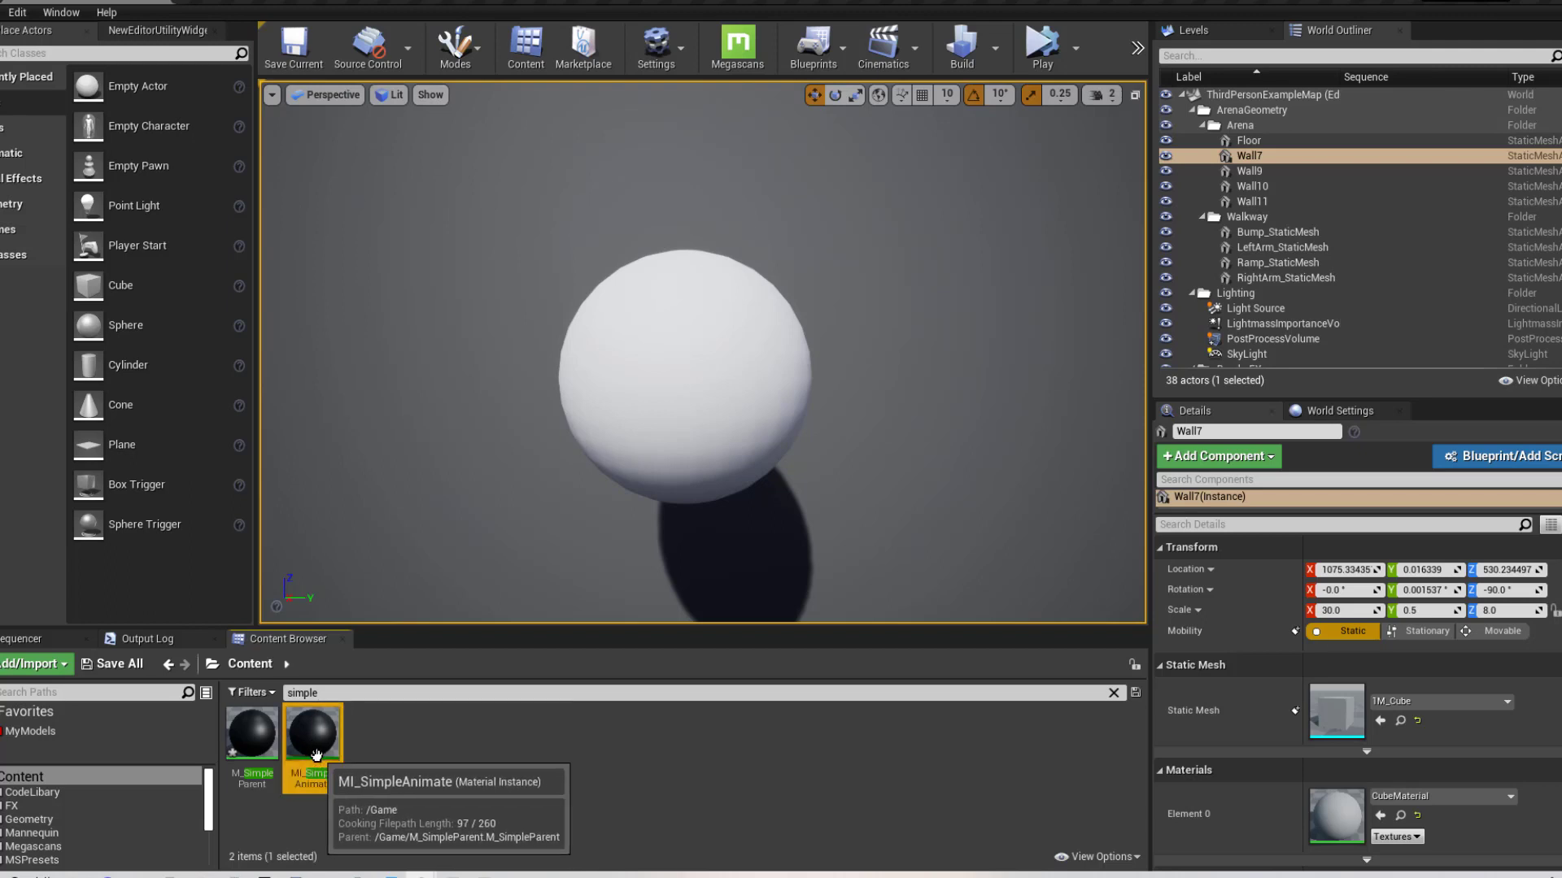
double_click(313, 744)
left_click(1074, 230)
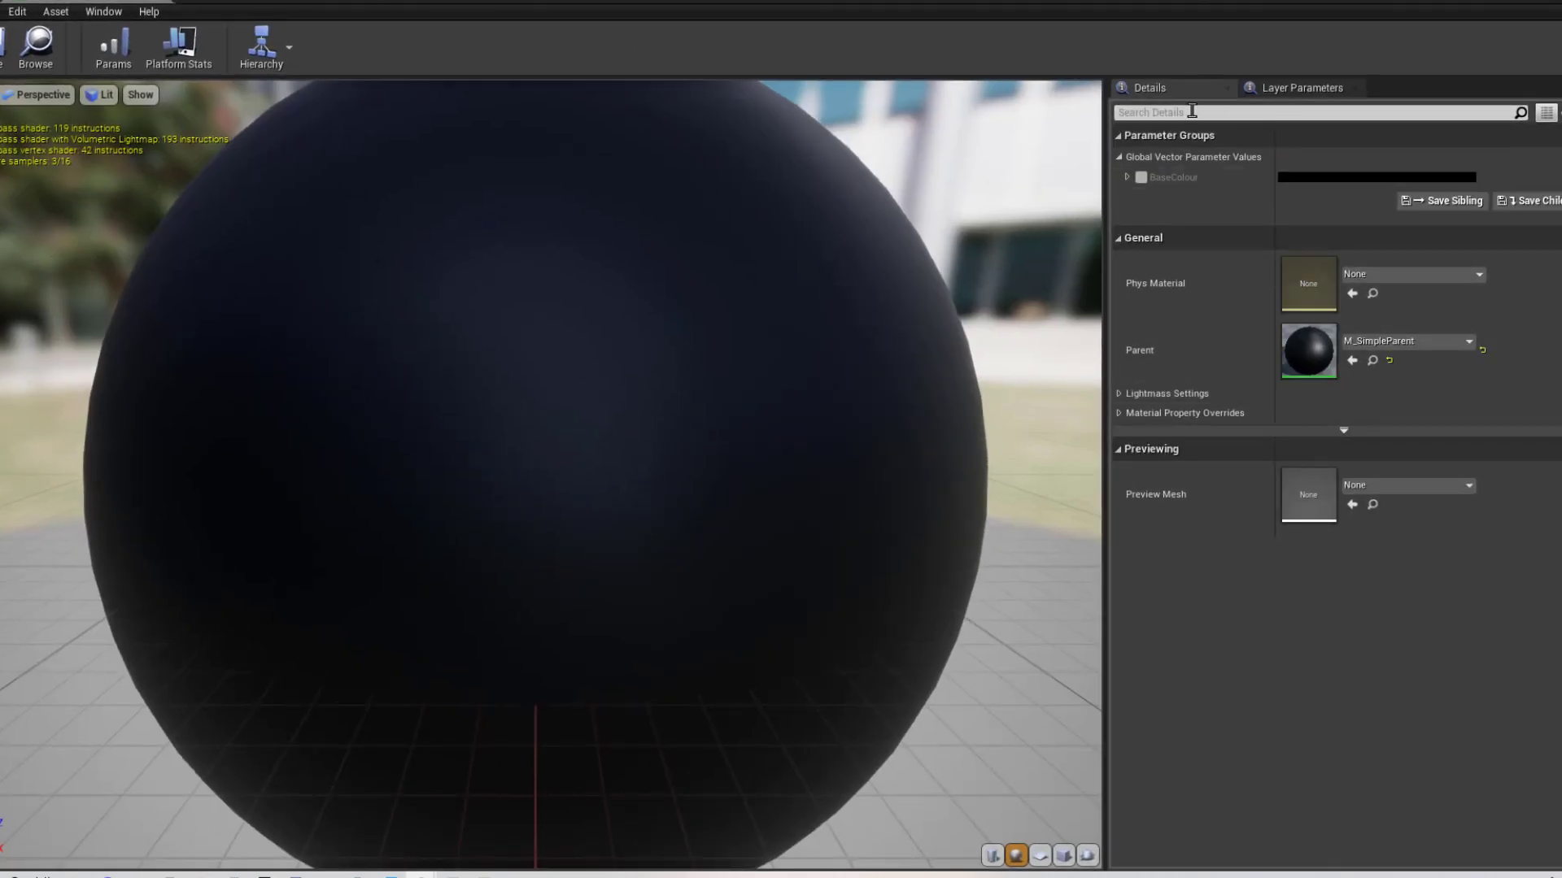
scroll(663, 333, "down", 5)
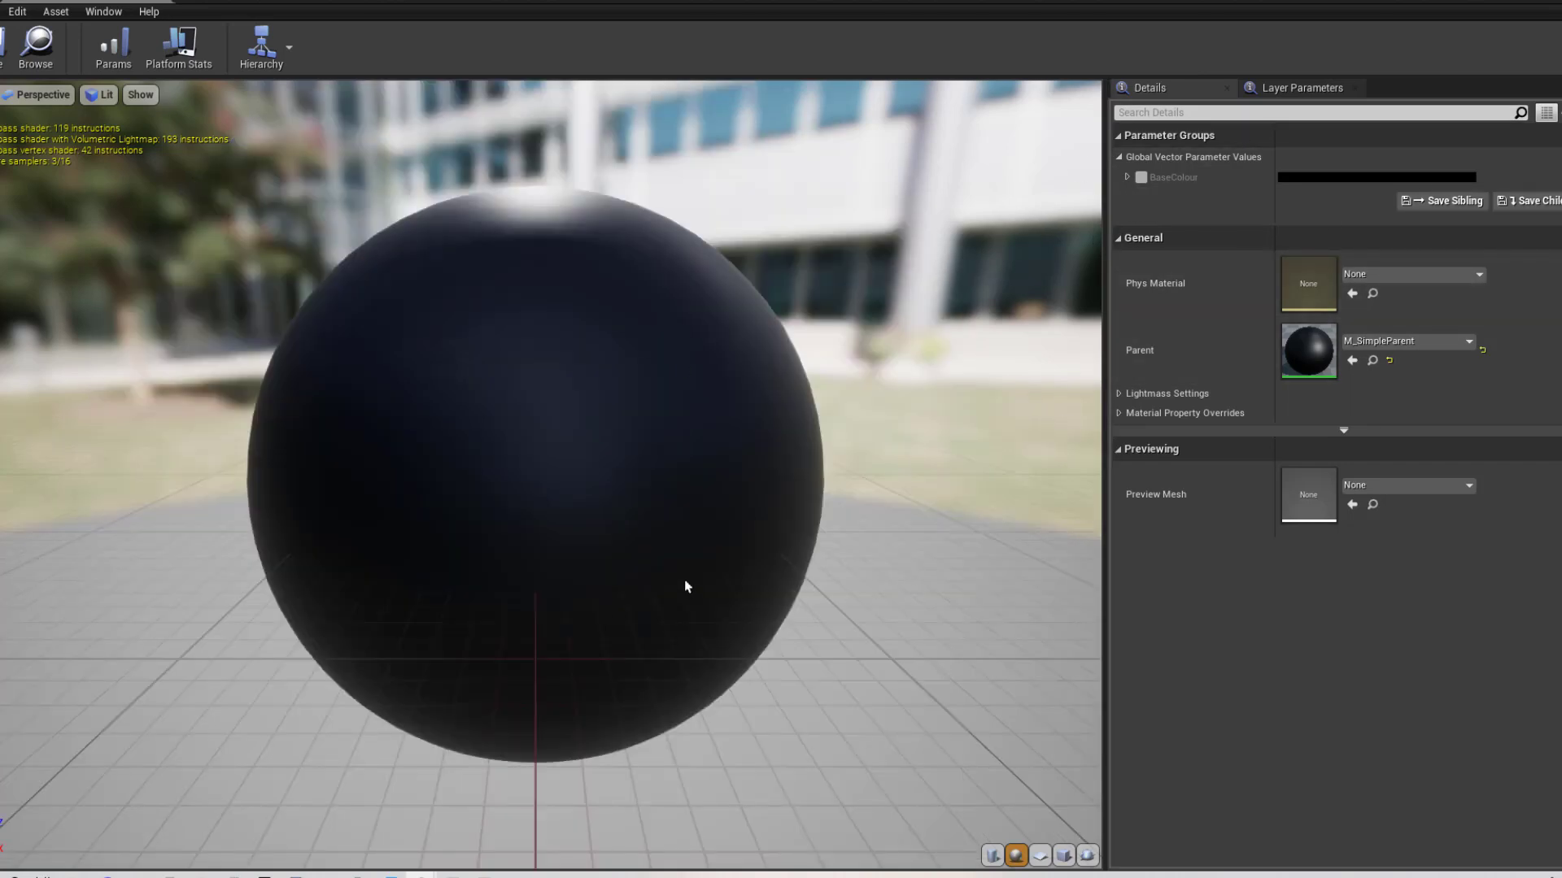
Leave the material instance editor and select the ColourChangeSphere actor in the level viewport
left_click_drag(974, 3, 972, 81)
left_click(1131, 60)
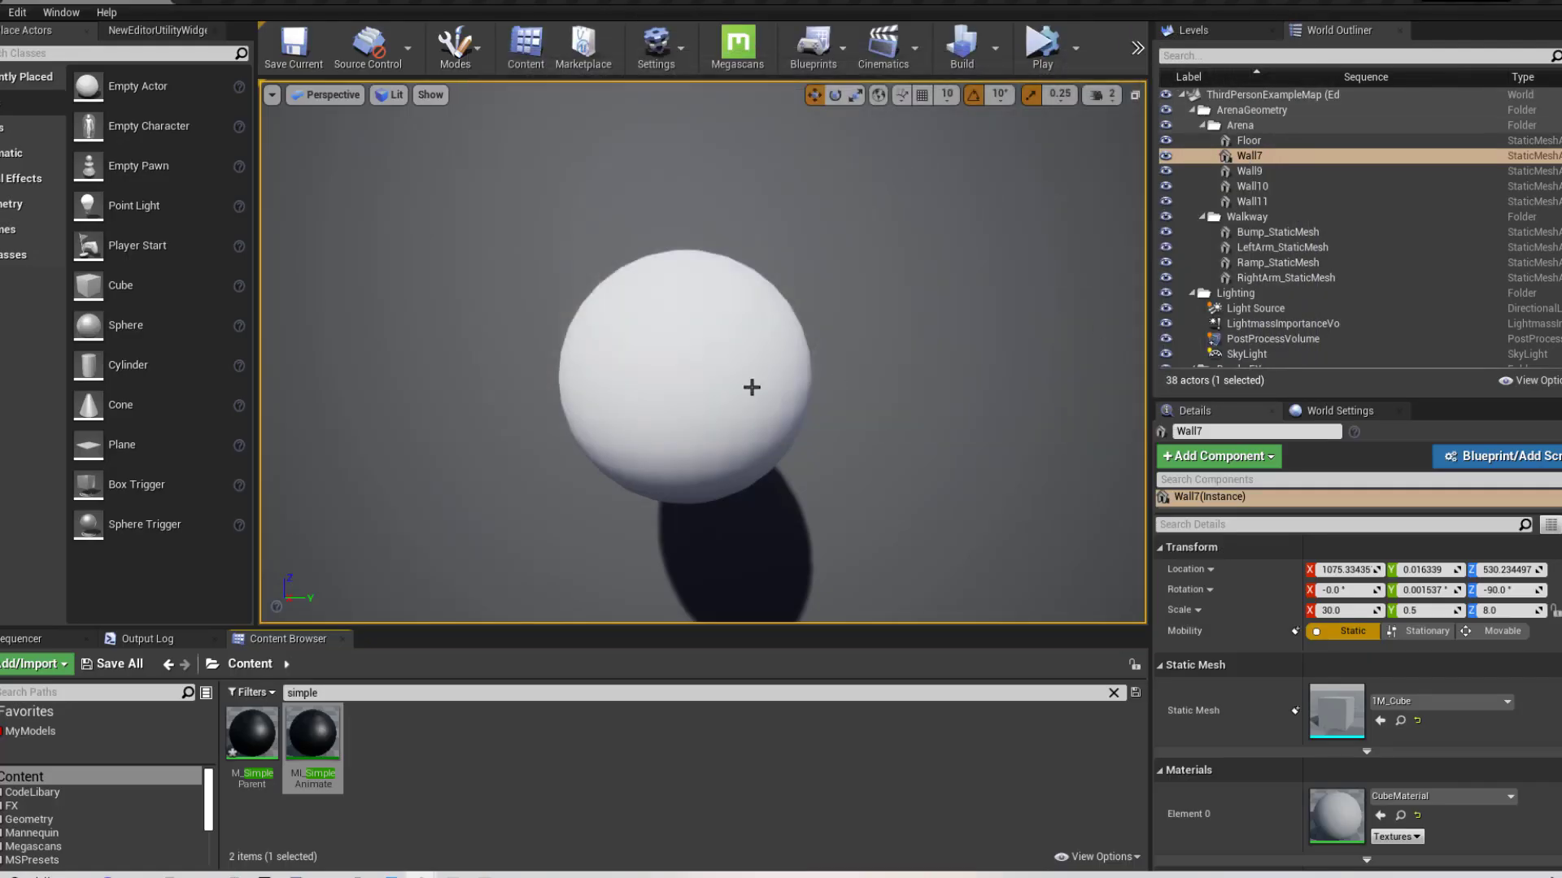
mouse_move(736, 387)
right_mouse_down()
mouse_move(671, 390)
mouse_move(663, 374)
mouse_move(838, 397)
mouse_move(736, 383)
right_mouse_up()
key("s")
key("w")
left_click(736, 387)
key("a")
key("d")
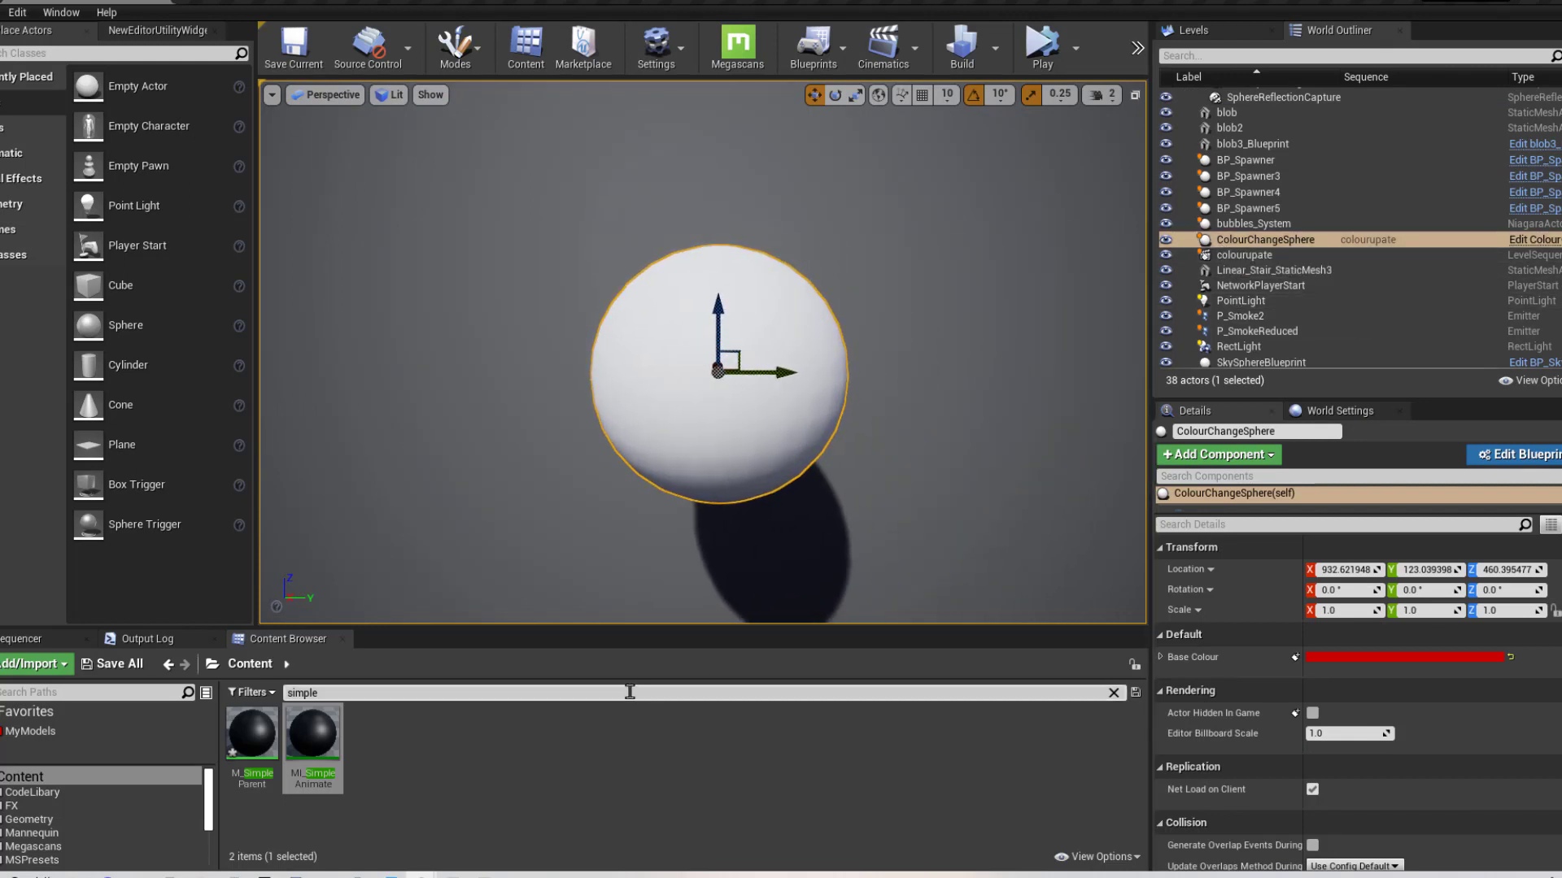
Clear the asset search and view the parent class choices for a new Blueprint Class, including Actor, without creating one
left_click(1115, 693)
scroll(985, 742, "down", 1)
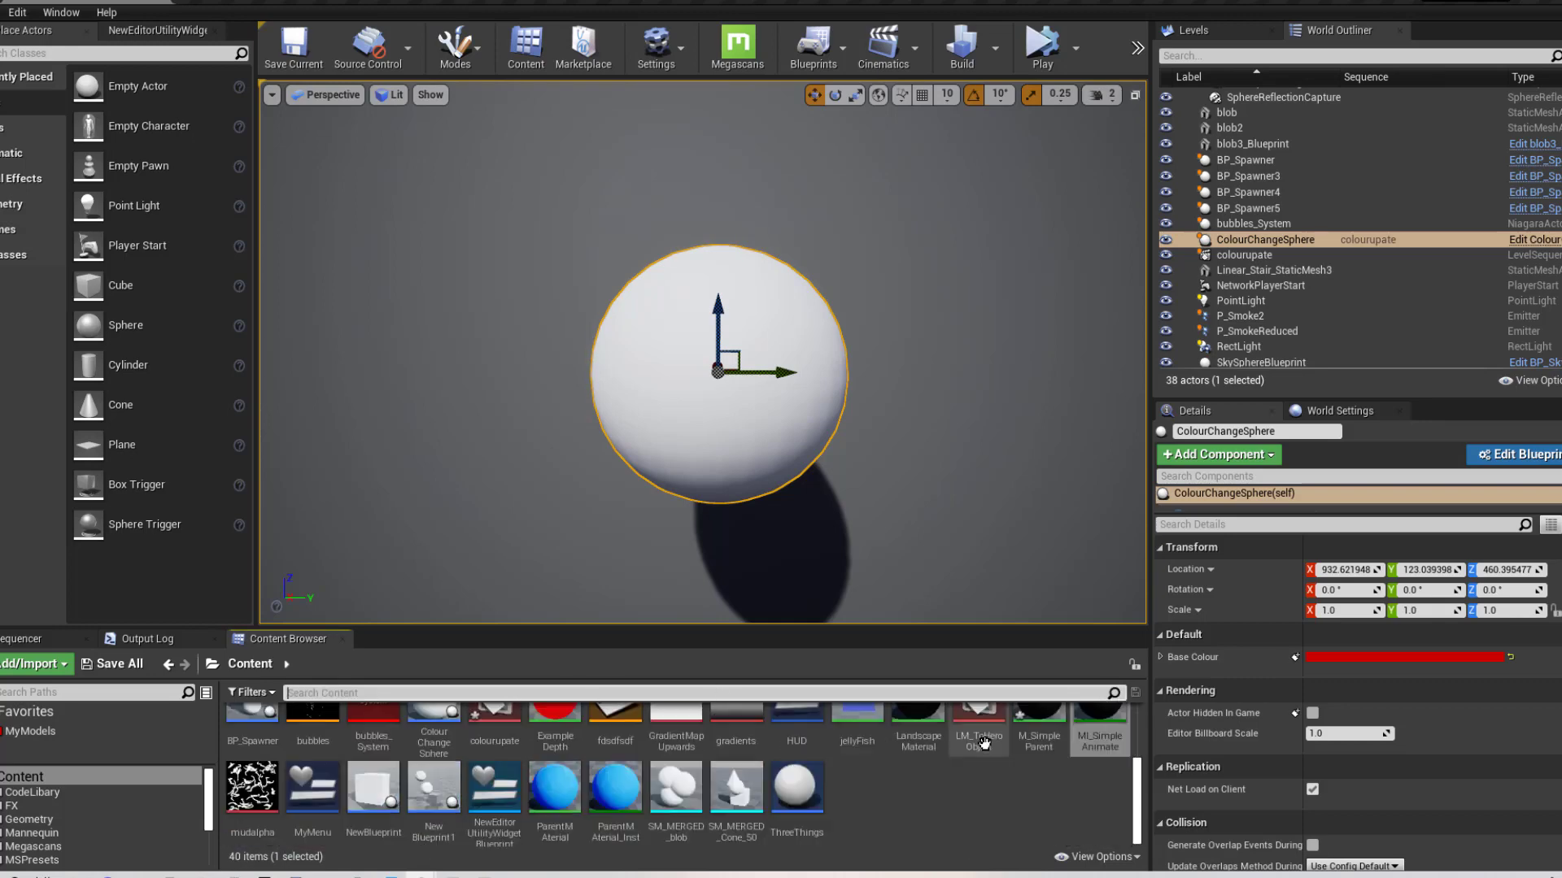
right_click(861, 797)
left_click(937, 401)
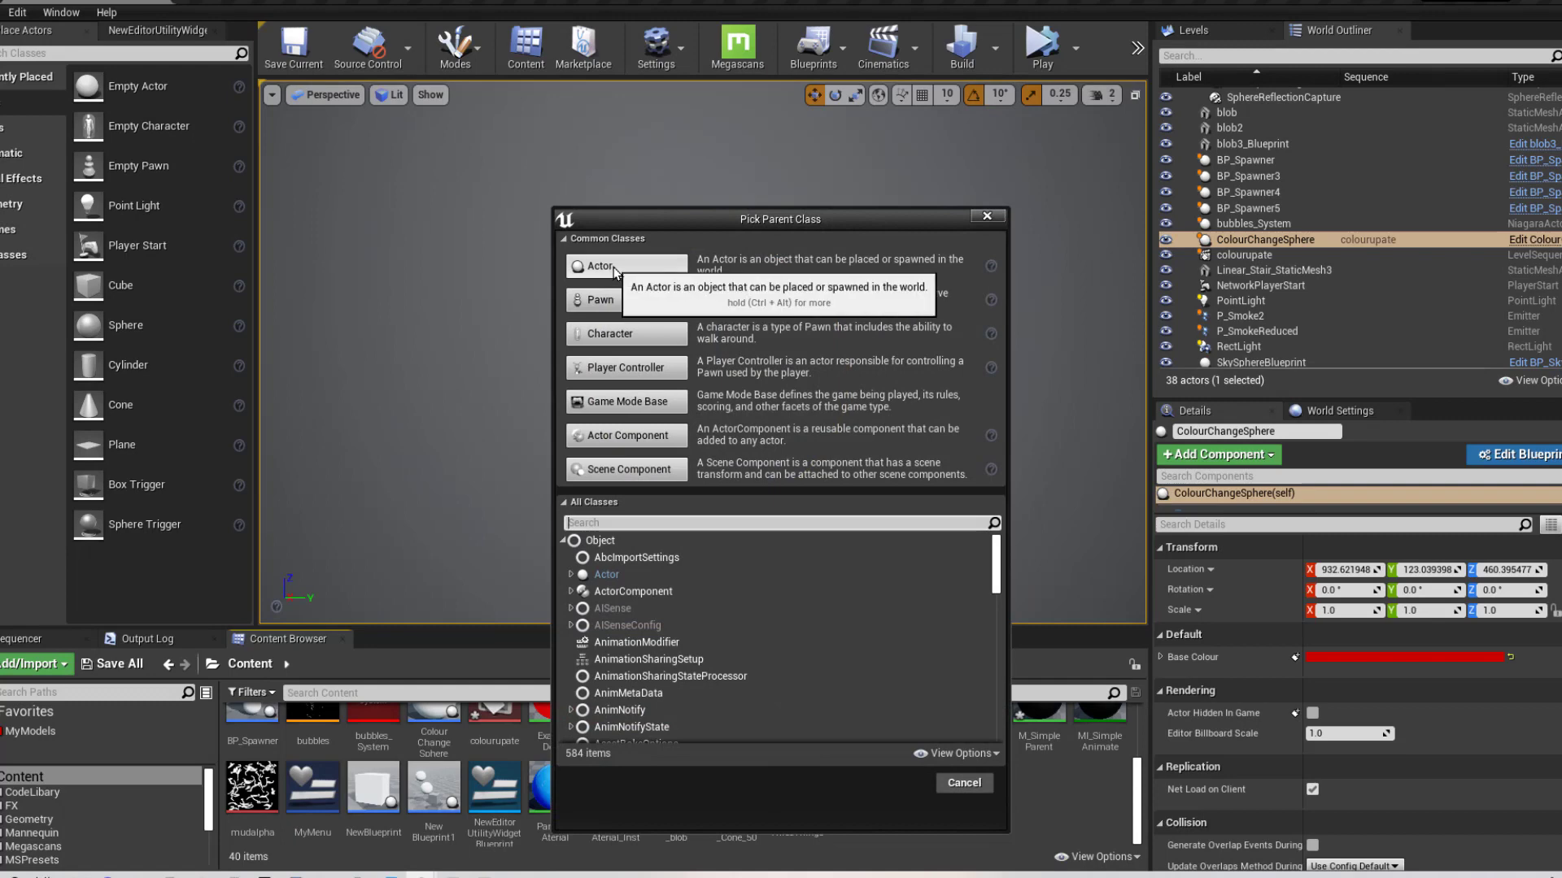
left_click(987, 218)
scroll(891, 801, "up", 3)
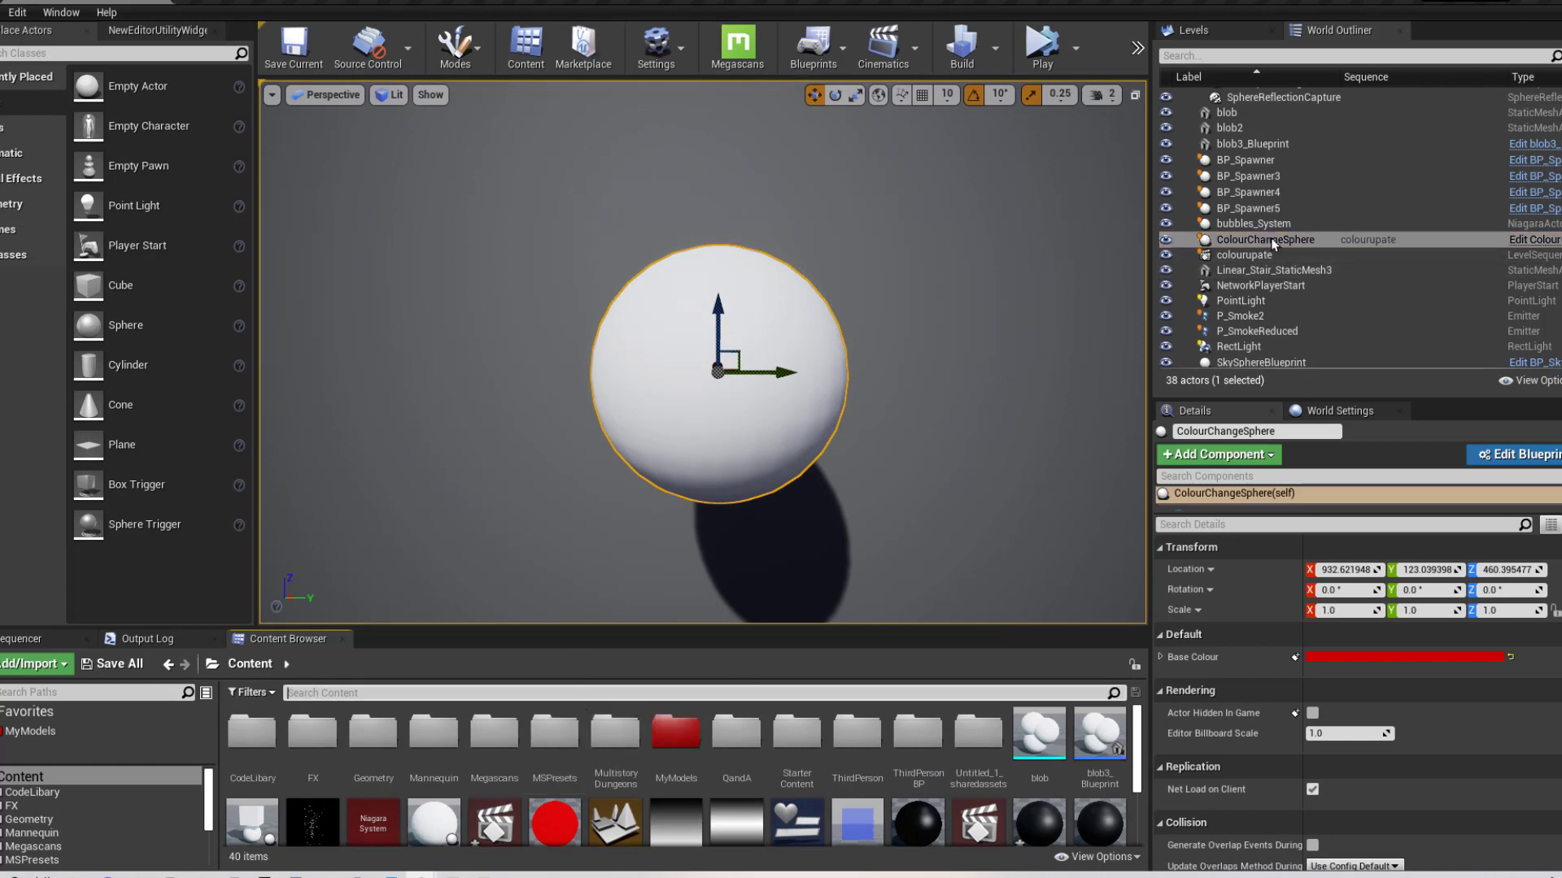
Open the ColourChangeSphere blueprint in a maximized editor and show the Event BeginPlay chain in its Event Graph
left_click(1265, 239)
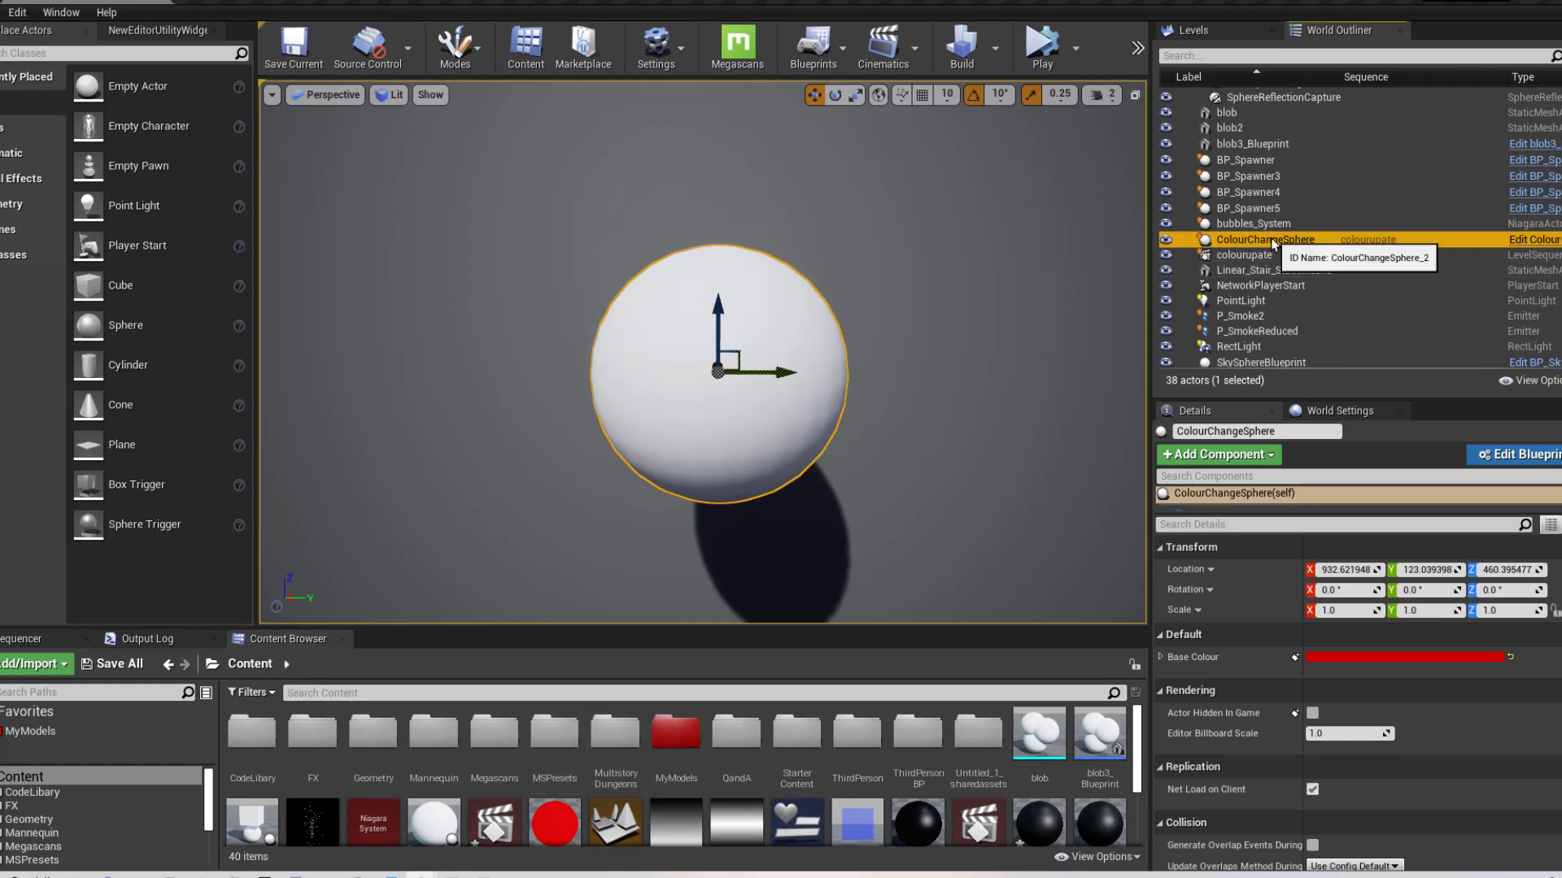
left_click(1533, 240)
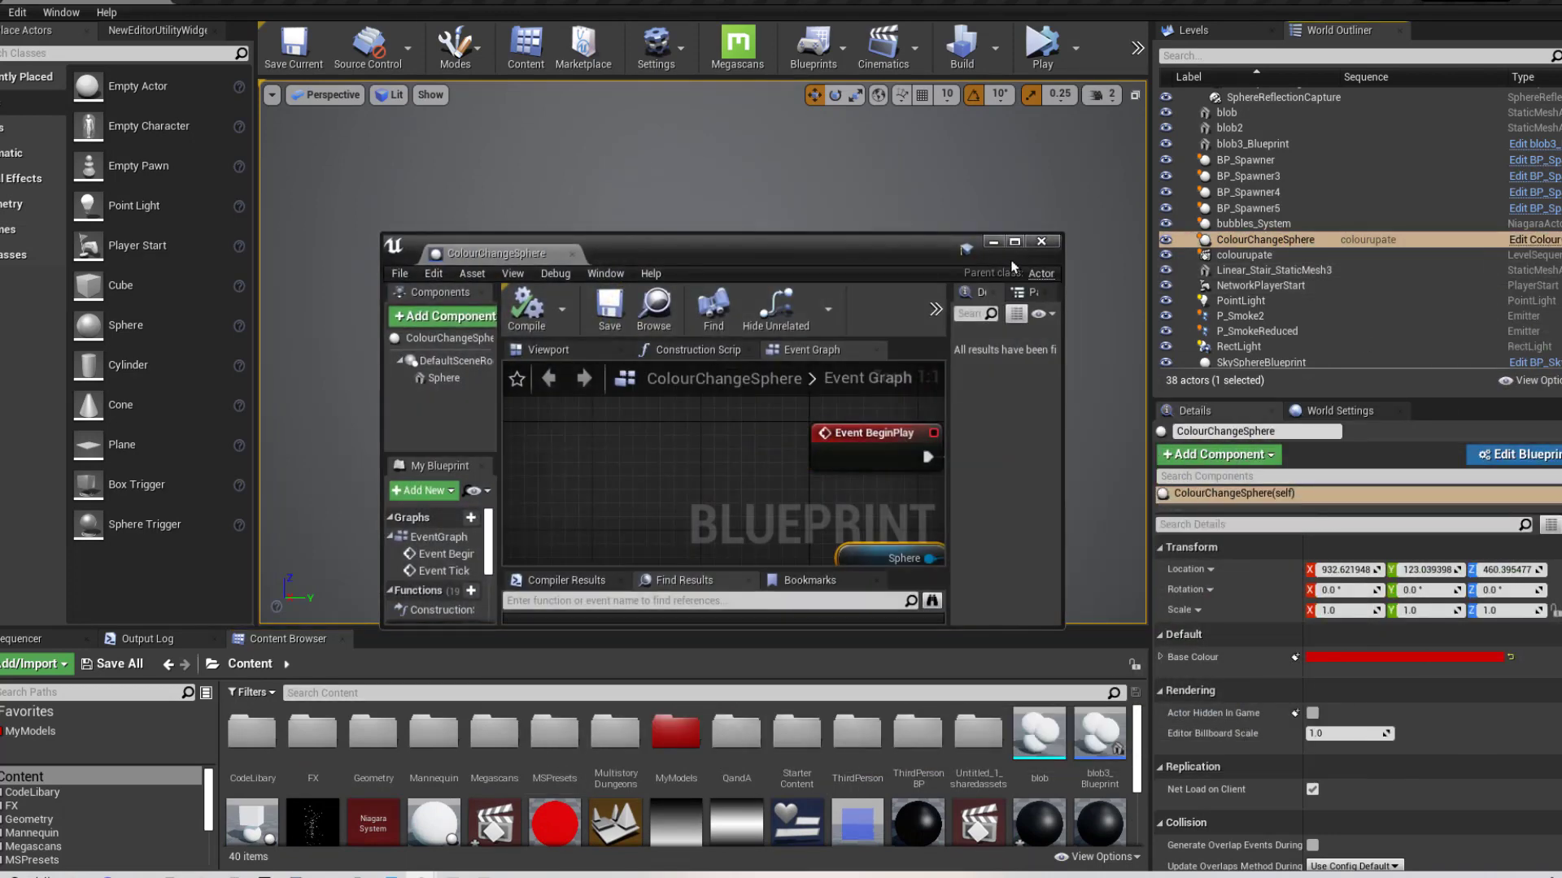
left_click(1016, 259)
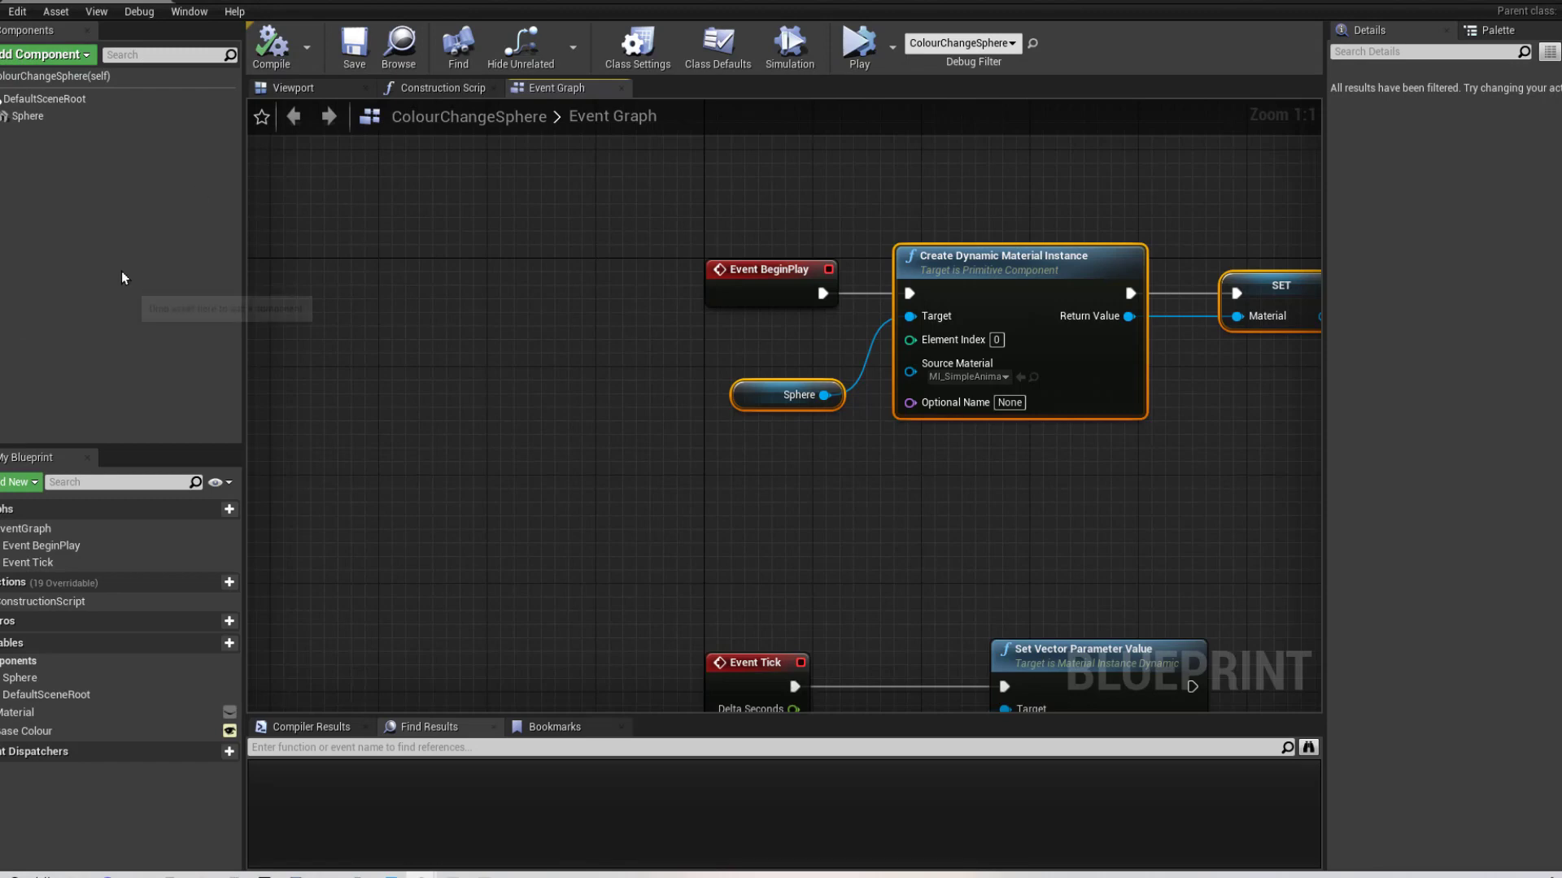
right_click_drag(676, 374, 469, 411)
right_click_drag(775, 502, 761, 508)
right_click_drag(589, 399, 566, 361)
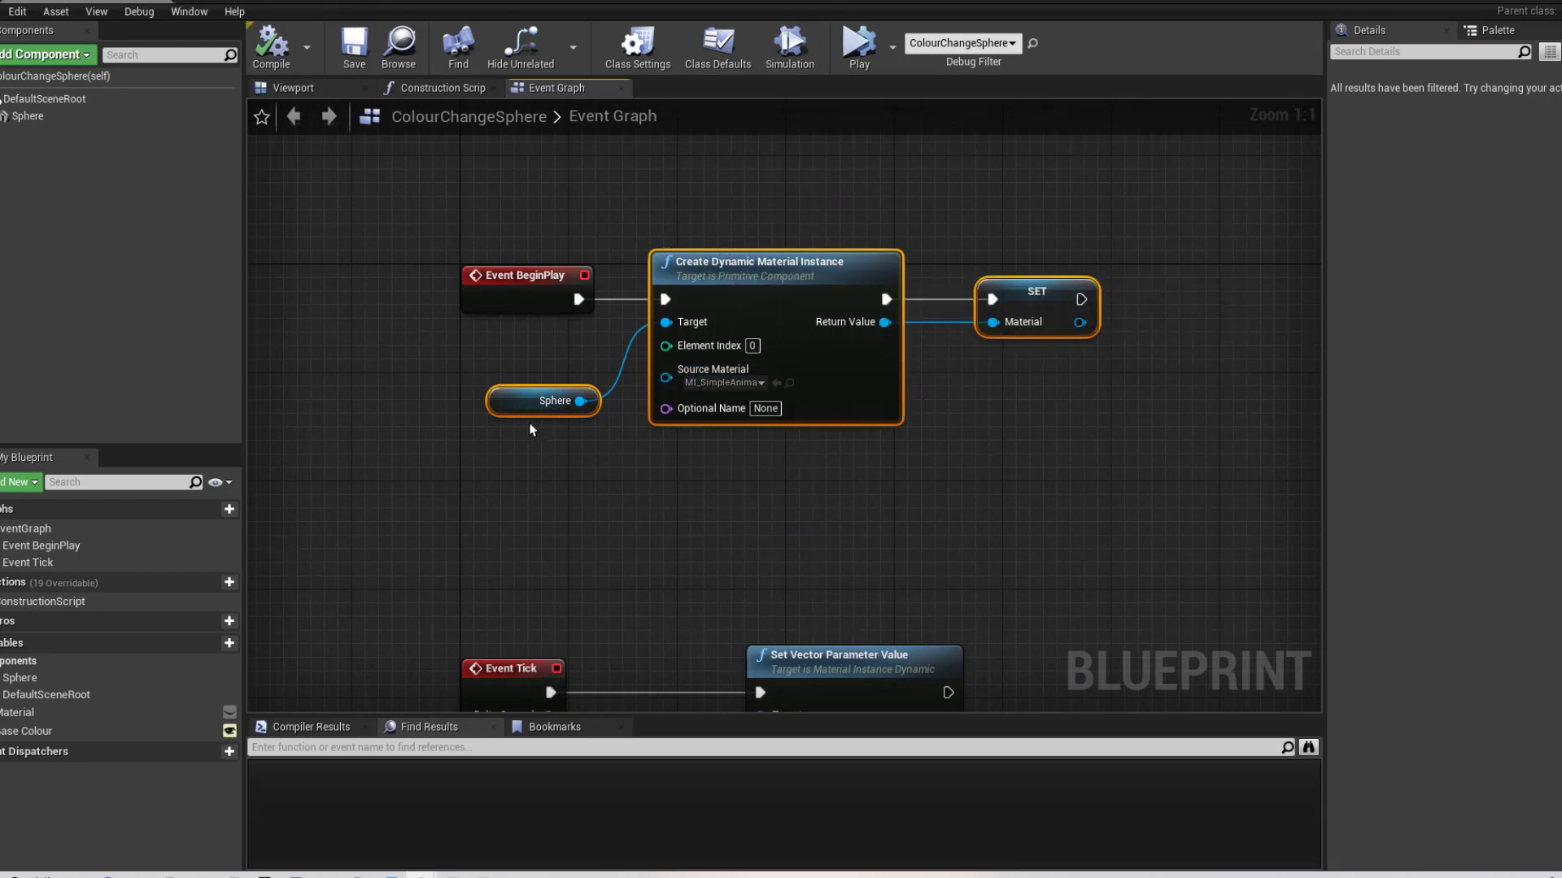
Shift the Sphere, Create Dynamic Material Instance and SET nodes slightly left as a group, leaving only the Sphere node selected
left_click_drag(517, 405, 491, 405)
left_click(521, 450)
left_click(486, 411)
right_click_drag(659, 526, 626, 542)
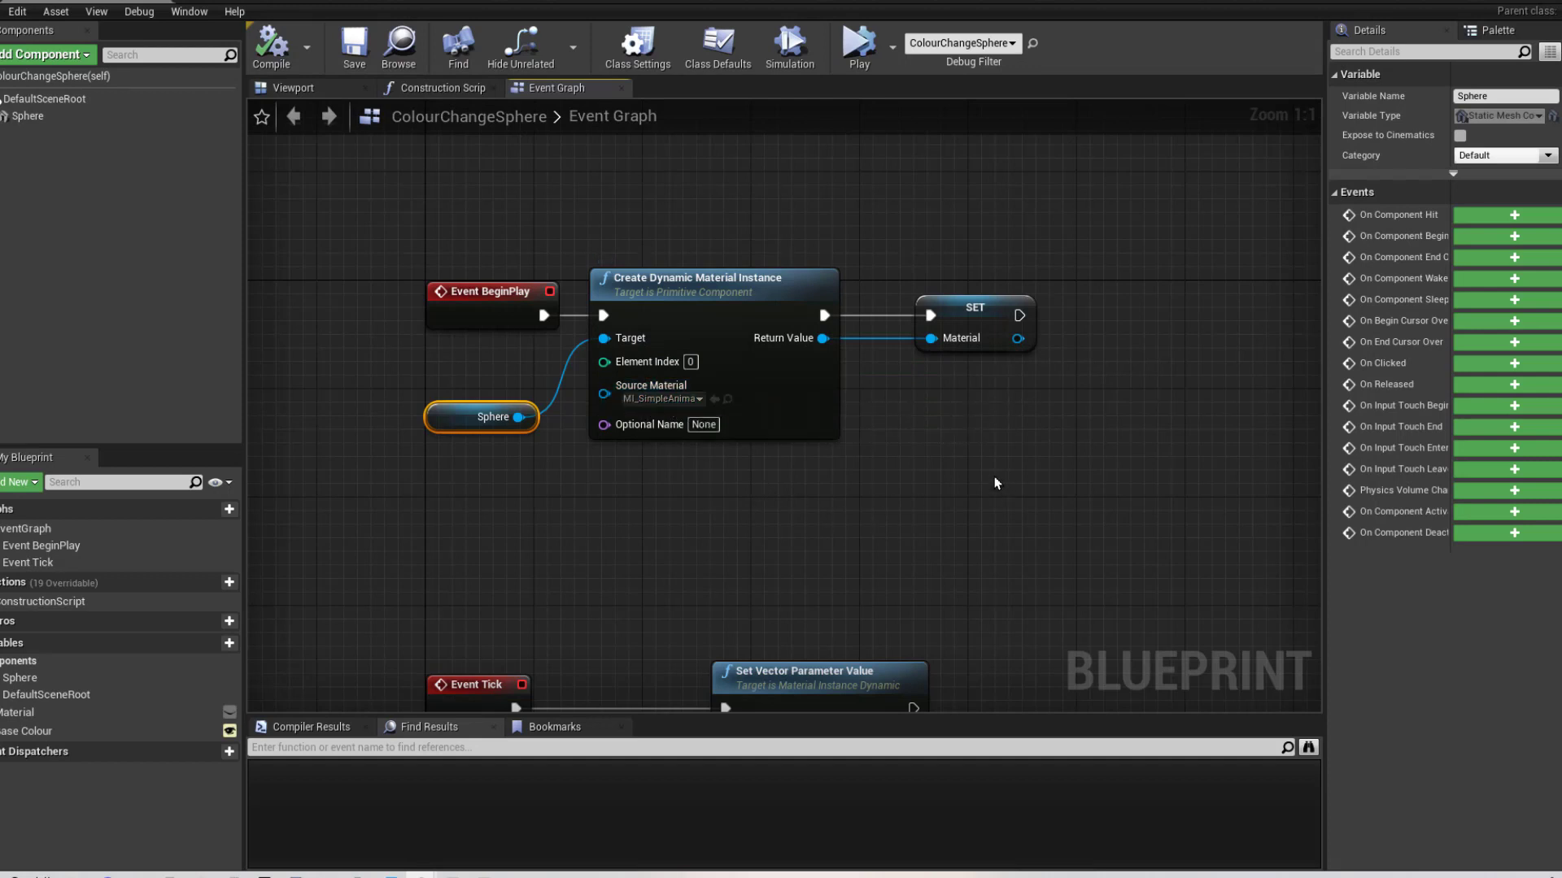
Move the SET Material node closer to the Create Dynamic Material Instance node and raise it above the row
left_click(984, 330)
mouse_move(859, 423)
right_mouse_down()
mouse_move(889, 436)
mouse_move(859, 439)
right_mouse_up()
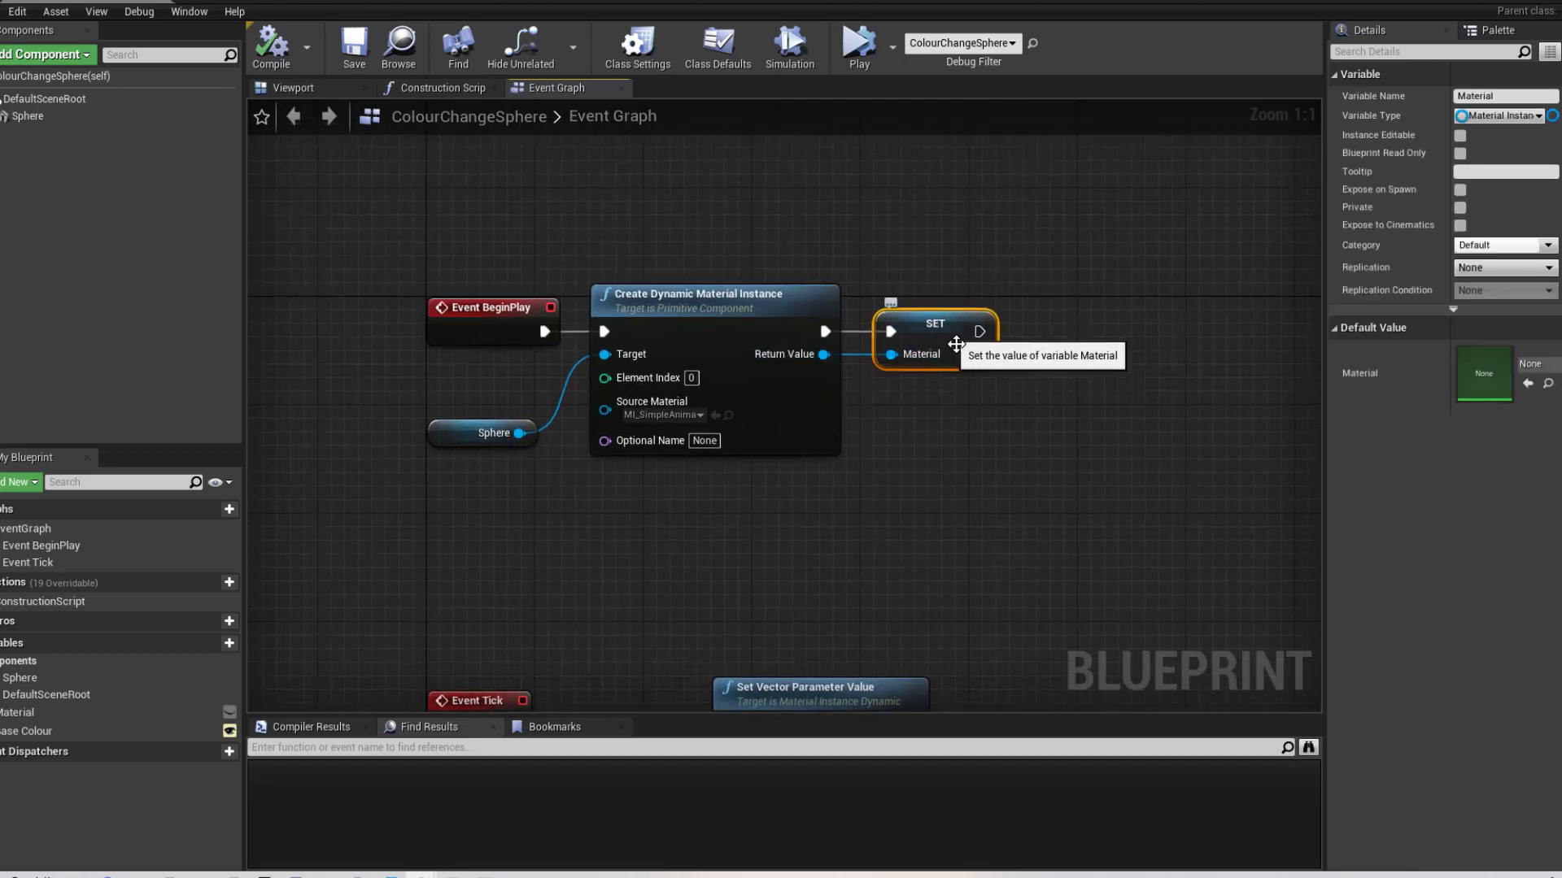
left_click_drag(950, 338, 964, 283)
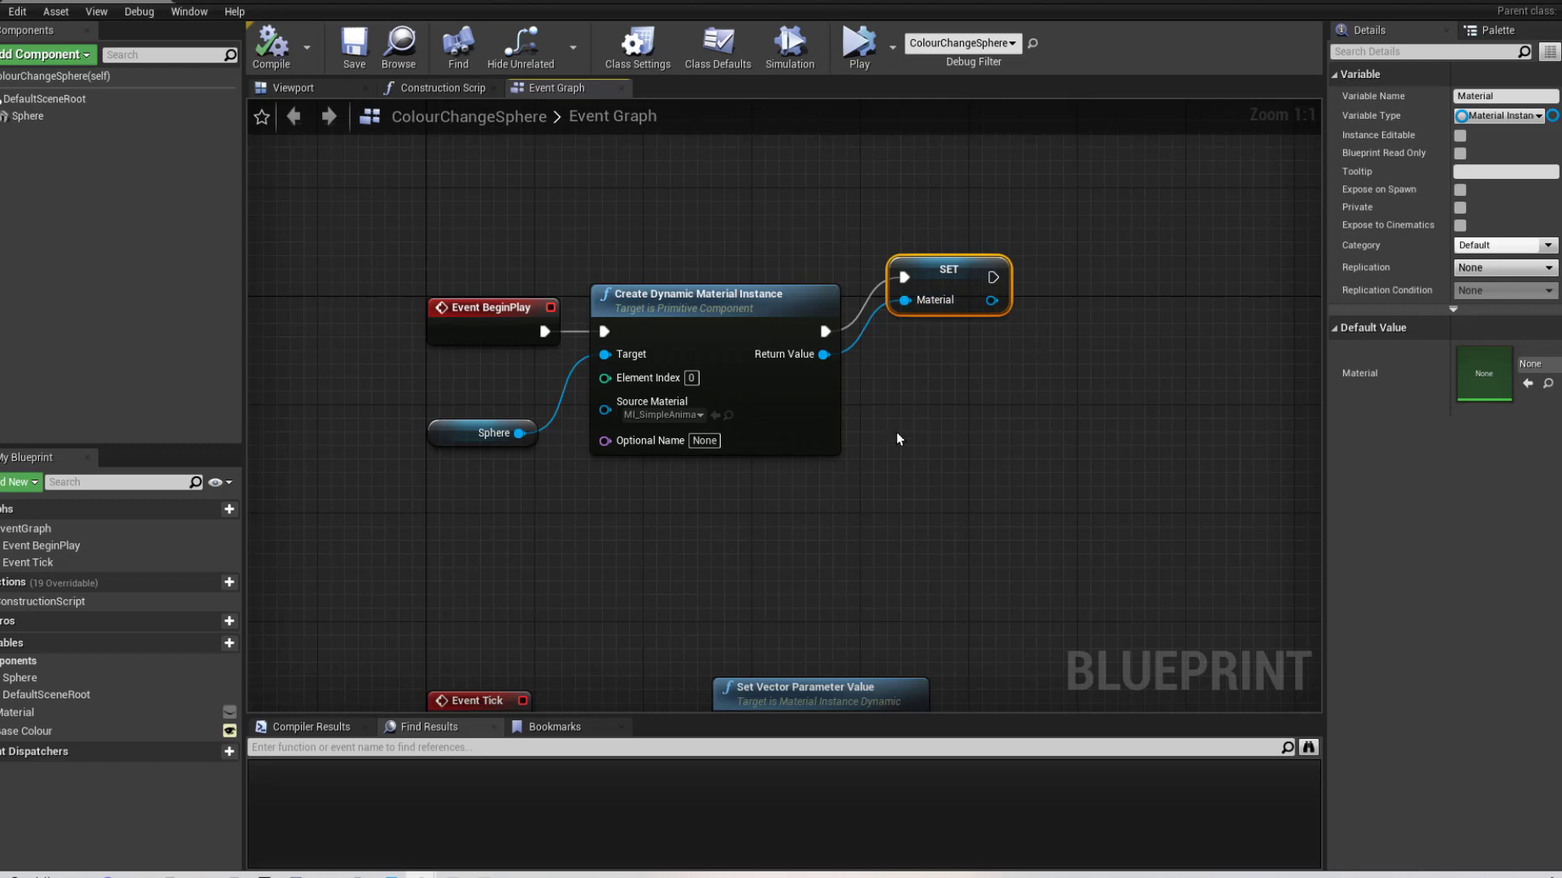
right_click_drag(953, 385, 939, 433)
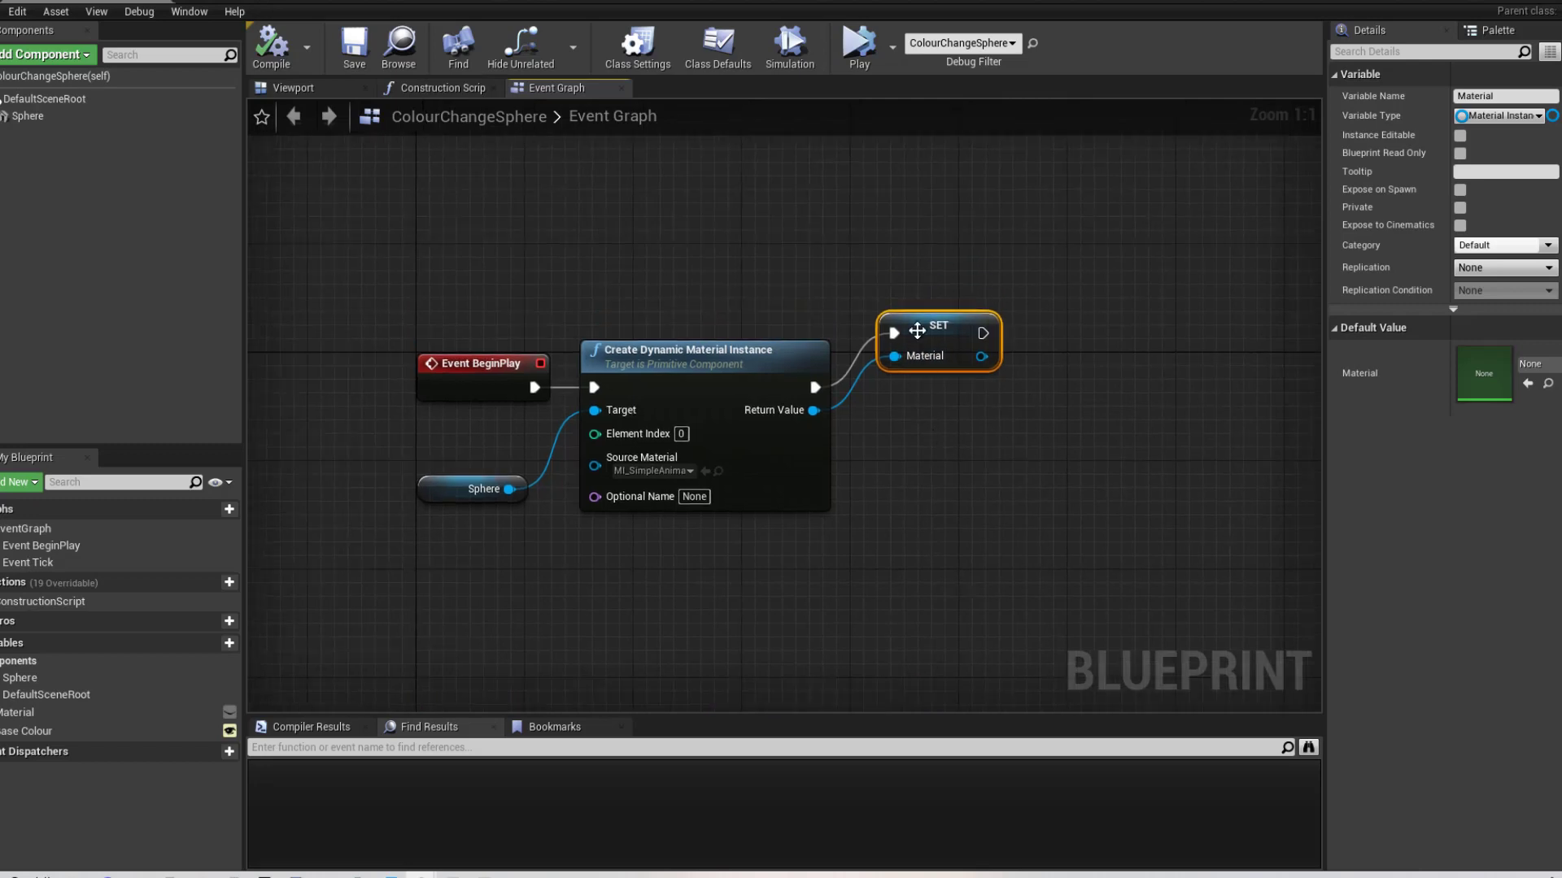
left_click_drag(918, 328, 919, 314)
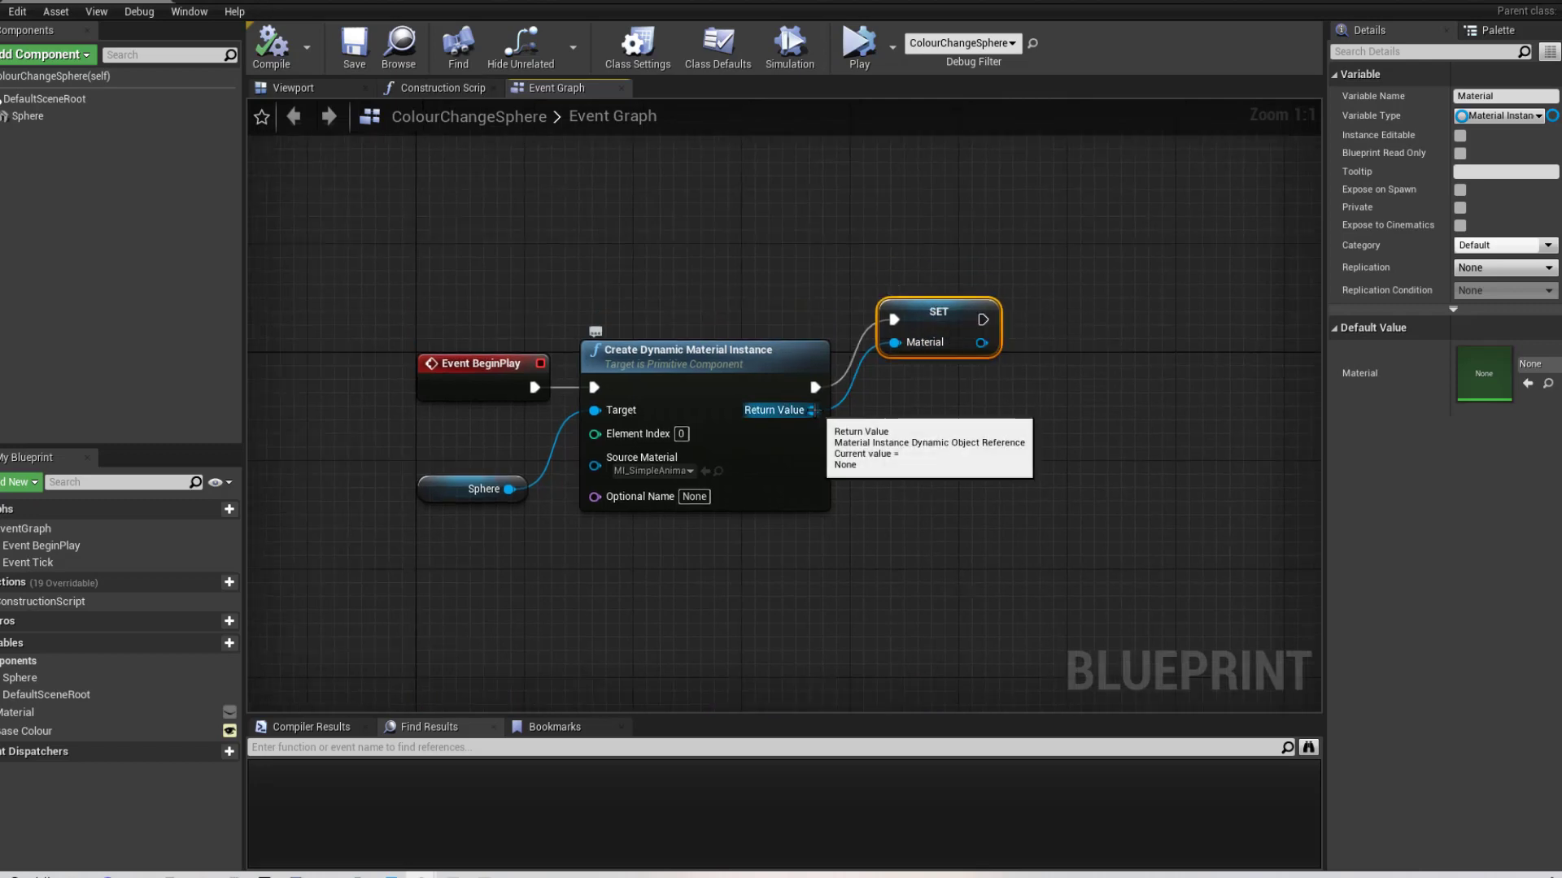
View the Return Value pin's Promote to Variable option and realign the SET Material node with the Create Dynamic Material Instance node
right_click(814, 411)
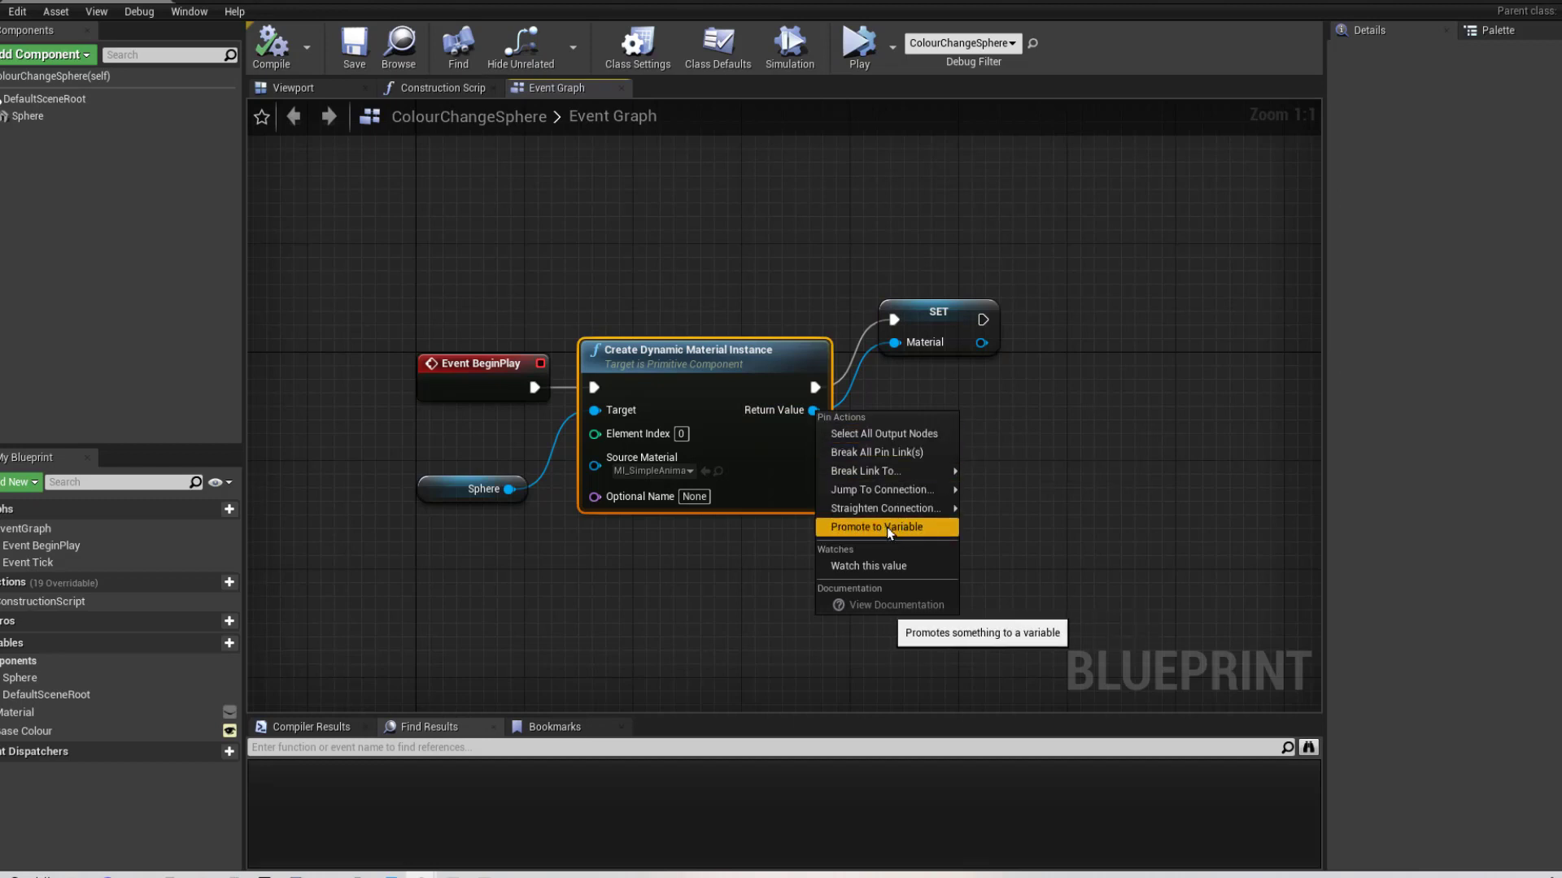
mouse_move(883, 508)
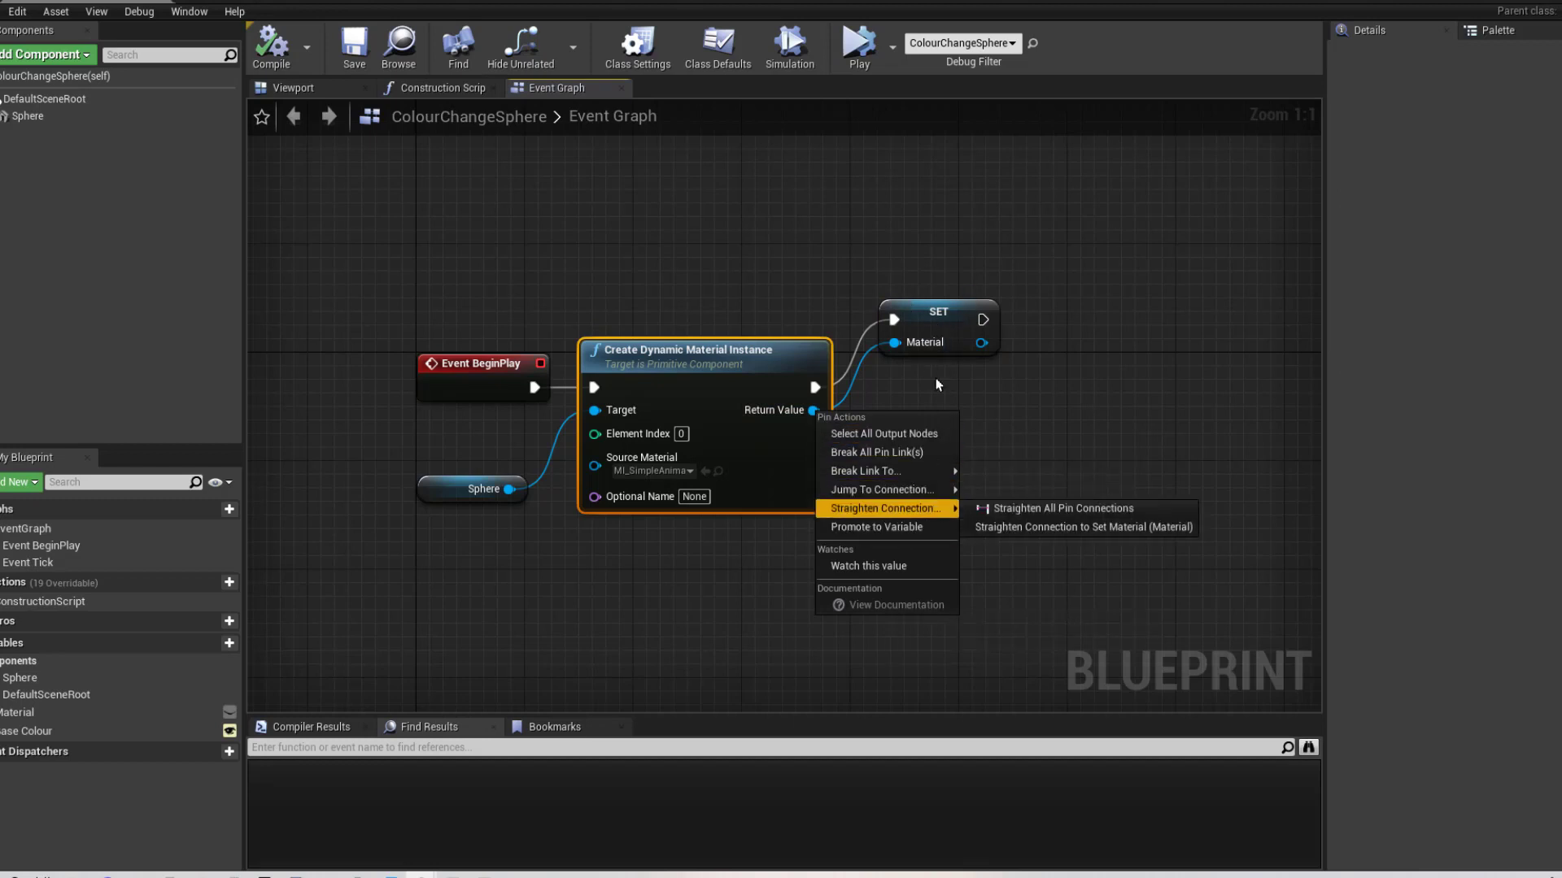
left_click(939, 314)
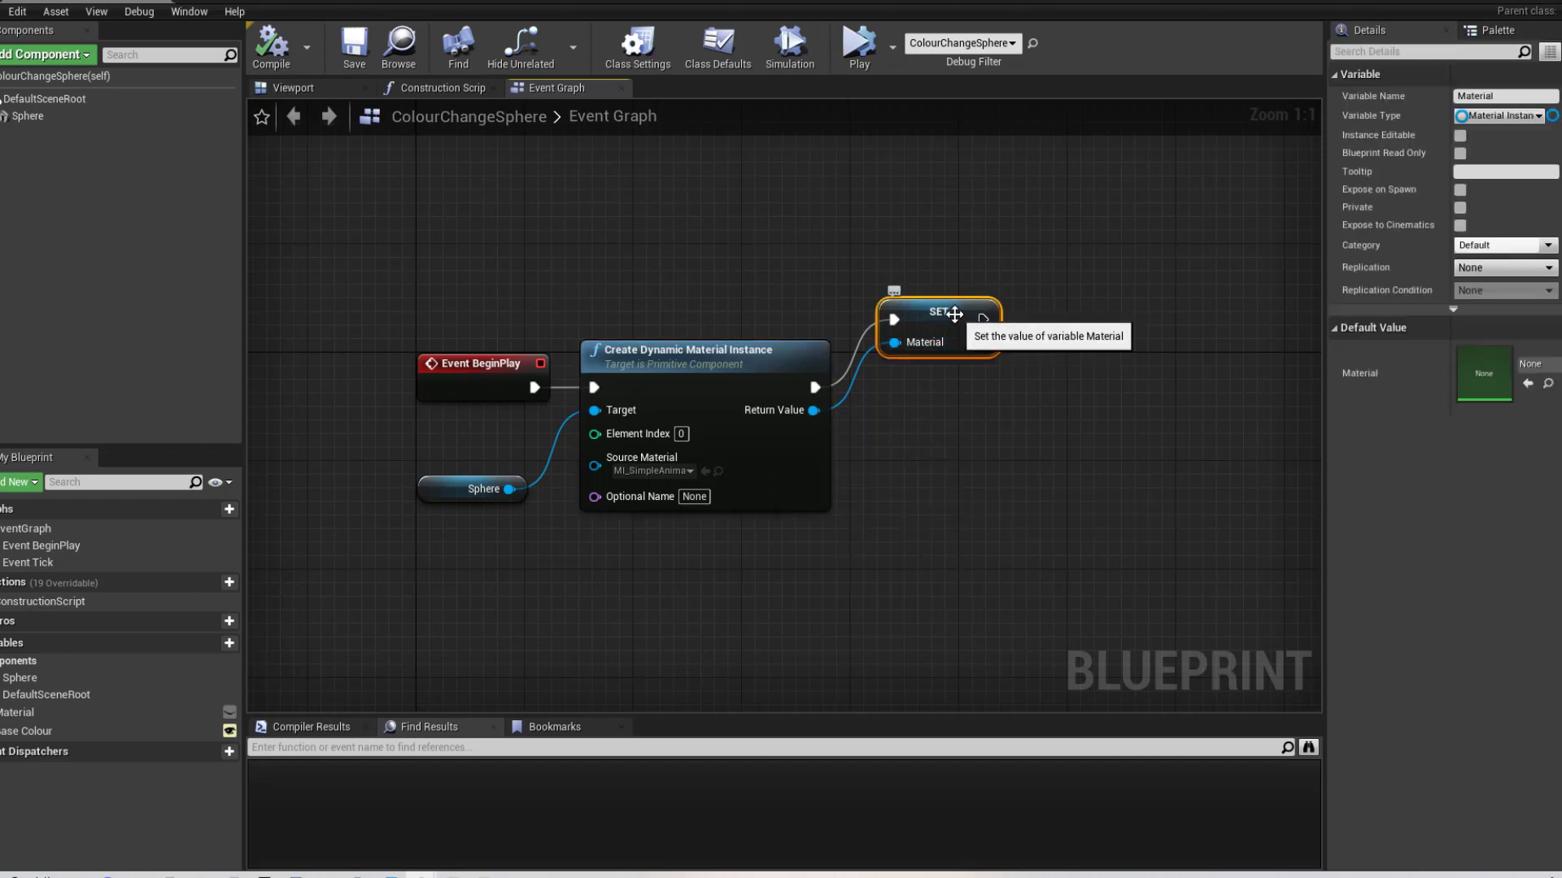
left_click_drag(958, 323, 943, 390)
Examine the Event Tick chain and the actions available from the Material variable's output, adding no node
right_click_drag(887, 480, 838, 491)
right_click_drag(671, 534, 640, 450)
left_click(556, 390)
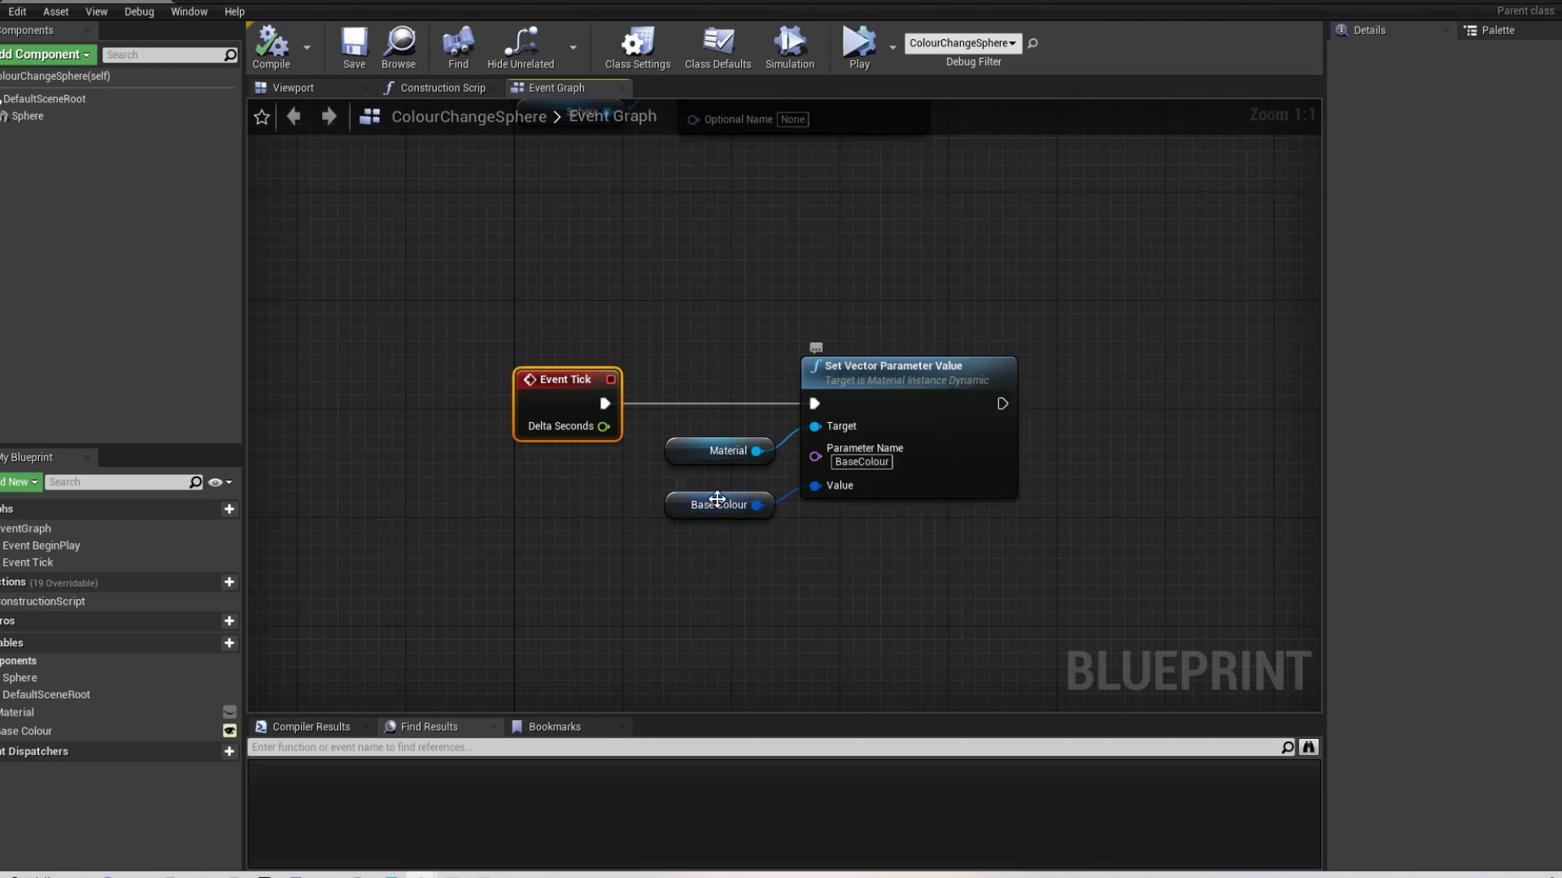
left_click_drag(757, 450, 761, 273)
key("Escape")
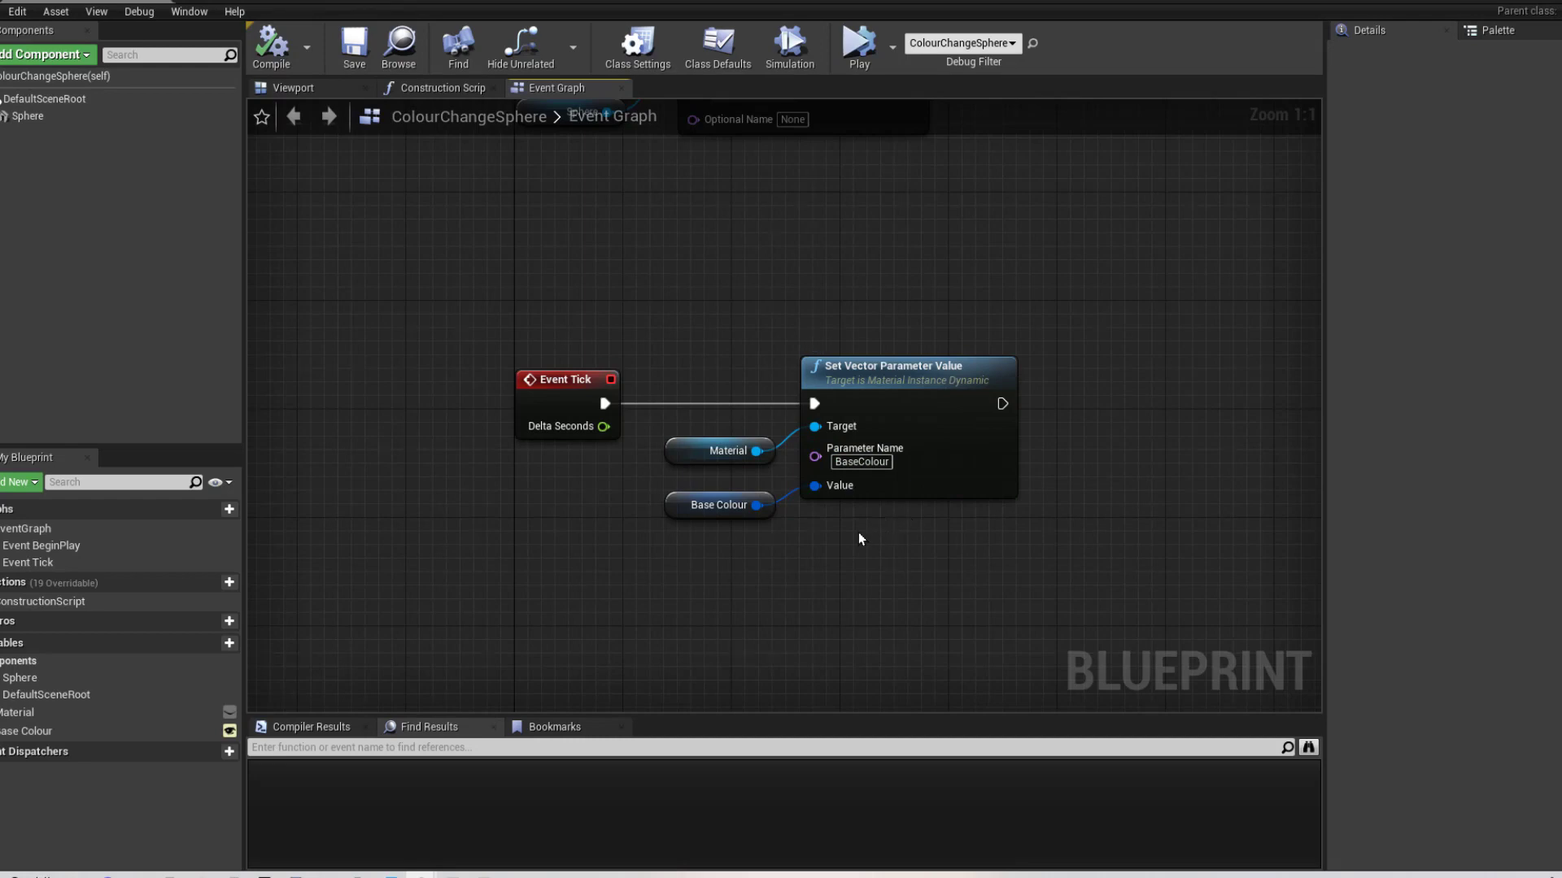
Examine the Base Colour variable's details and the Value pin's Promote to Variable option, and review both event chains
left_click(692, 508)
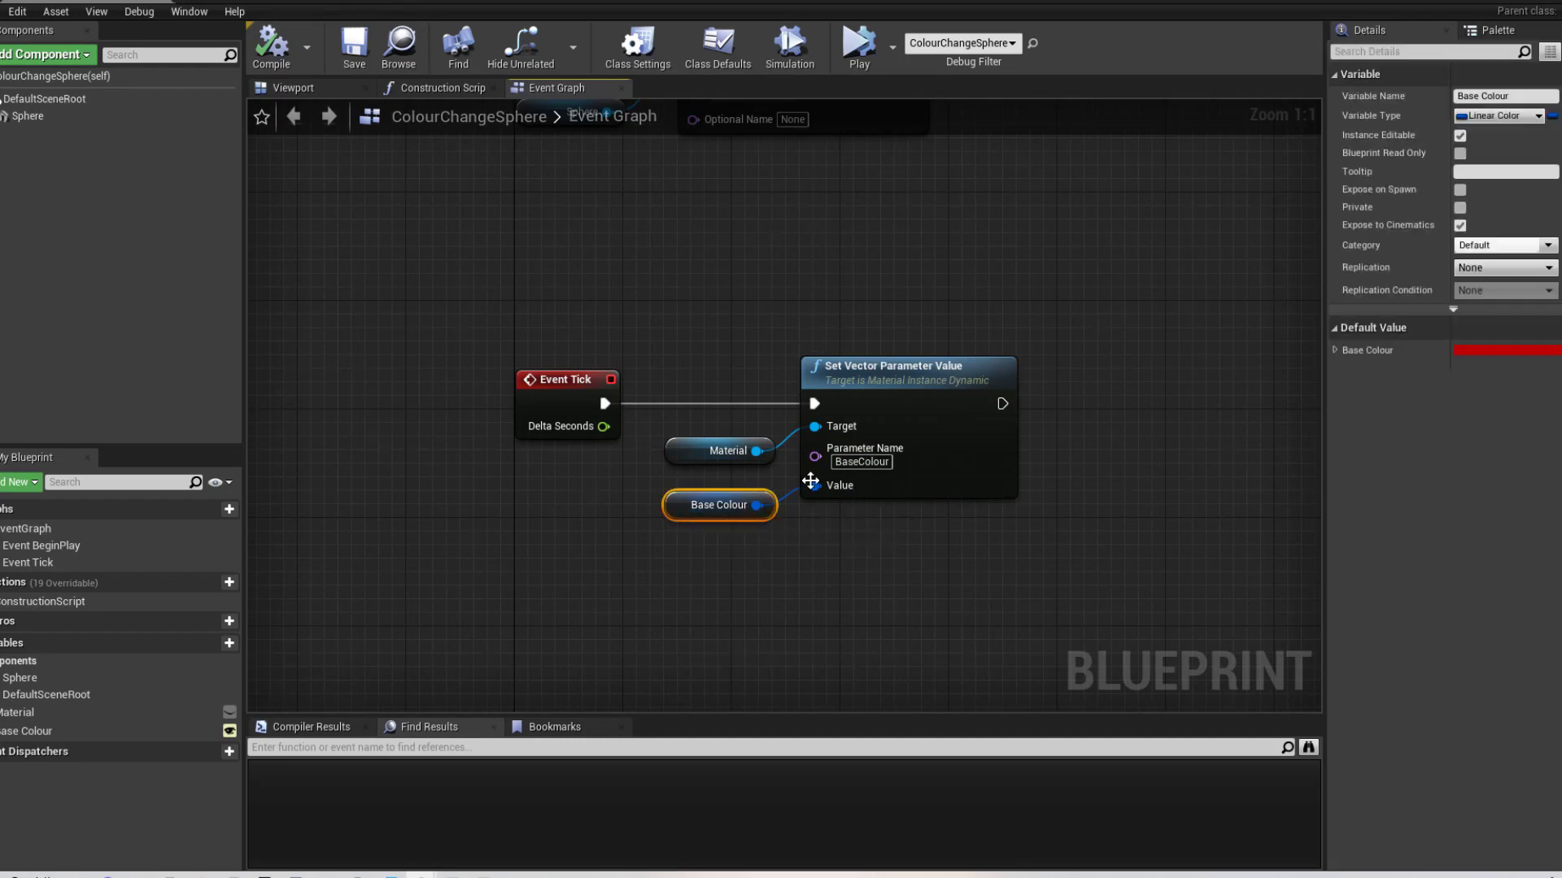
right_click(813, 484)
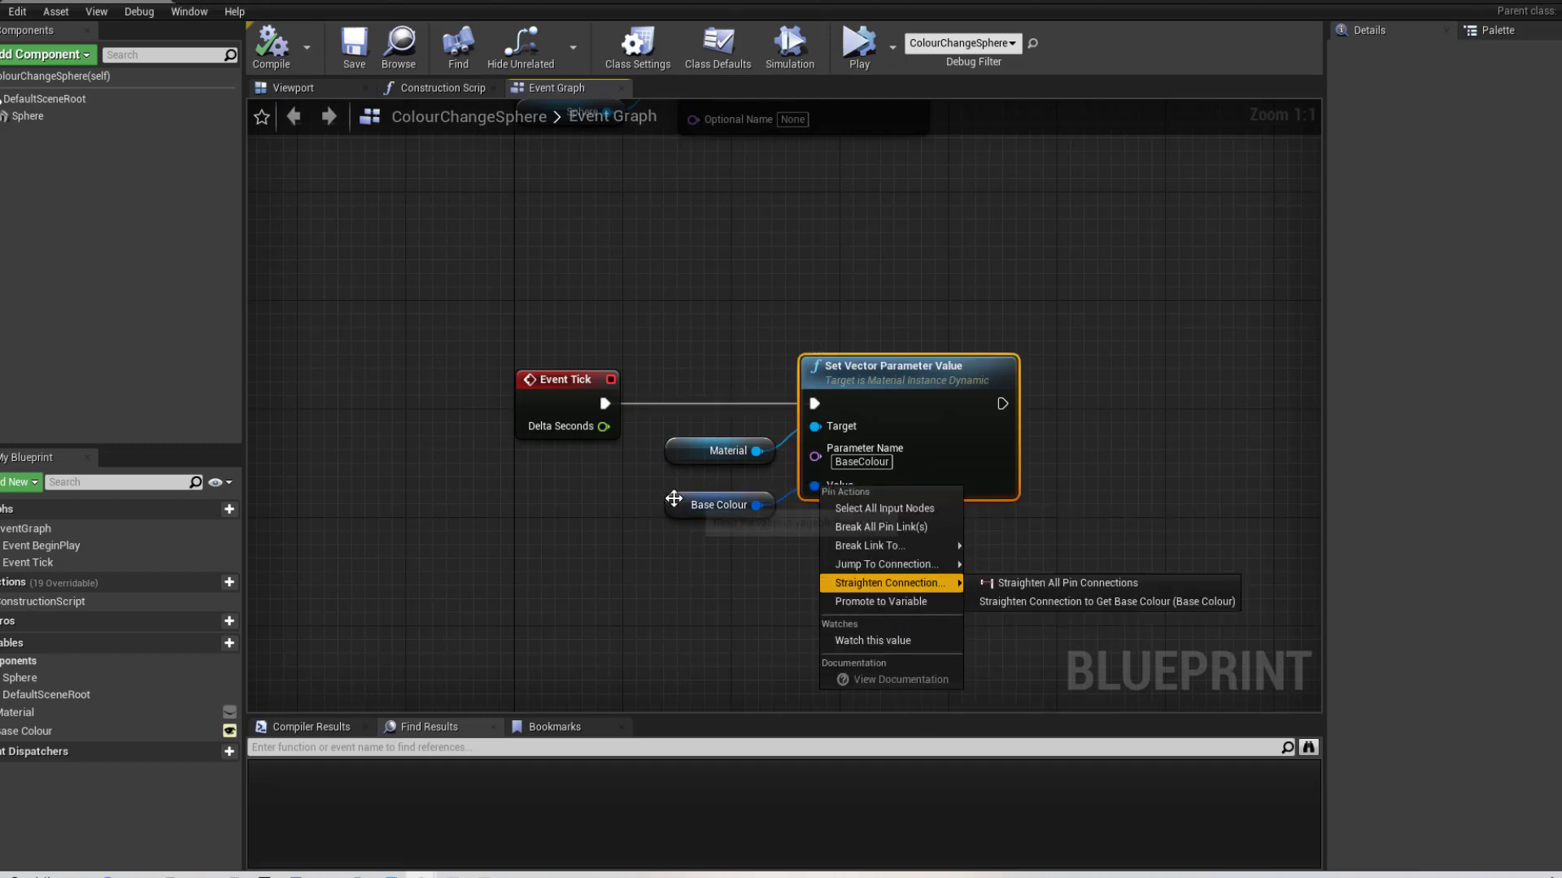
left_click(678, 504)
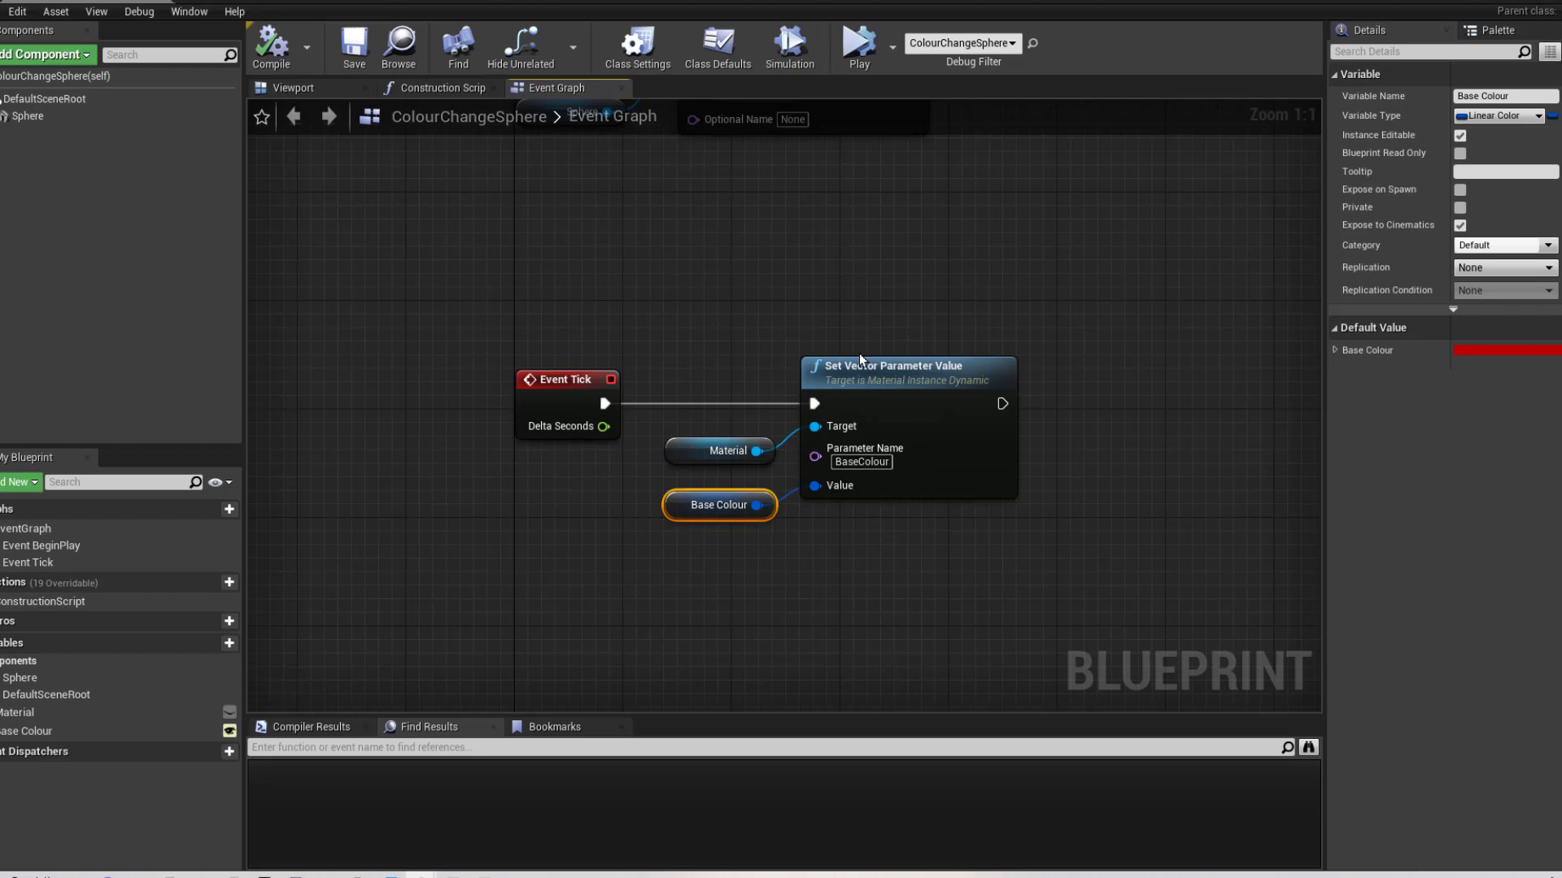
right_click_drag(890, 305, 820, 656)
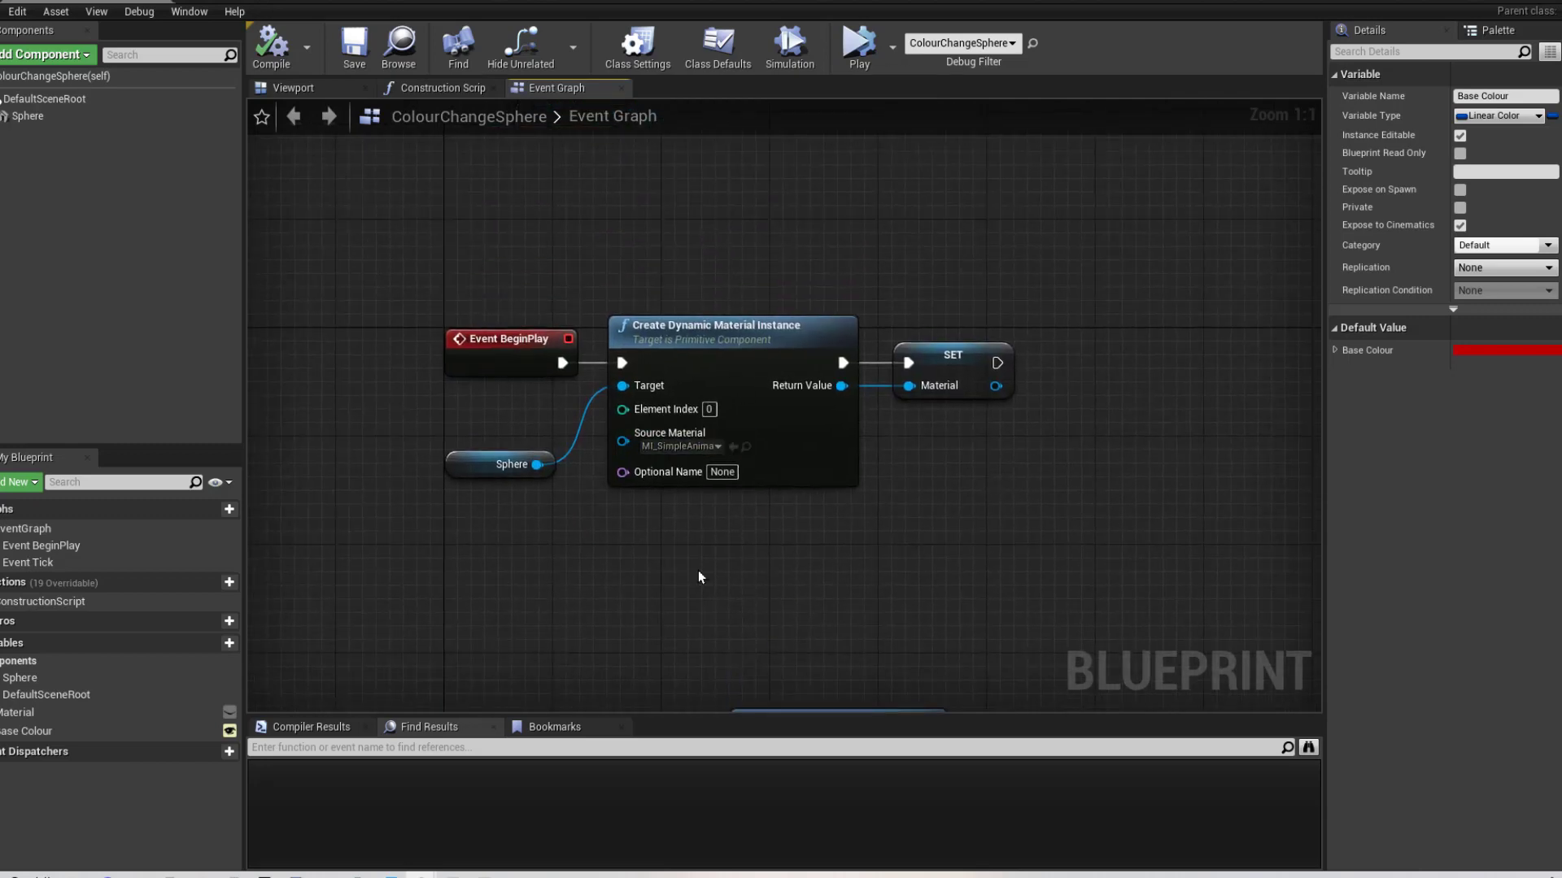
right_click_drag(854, 587, 770, 315)
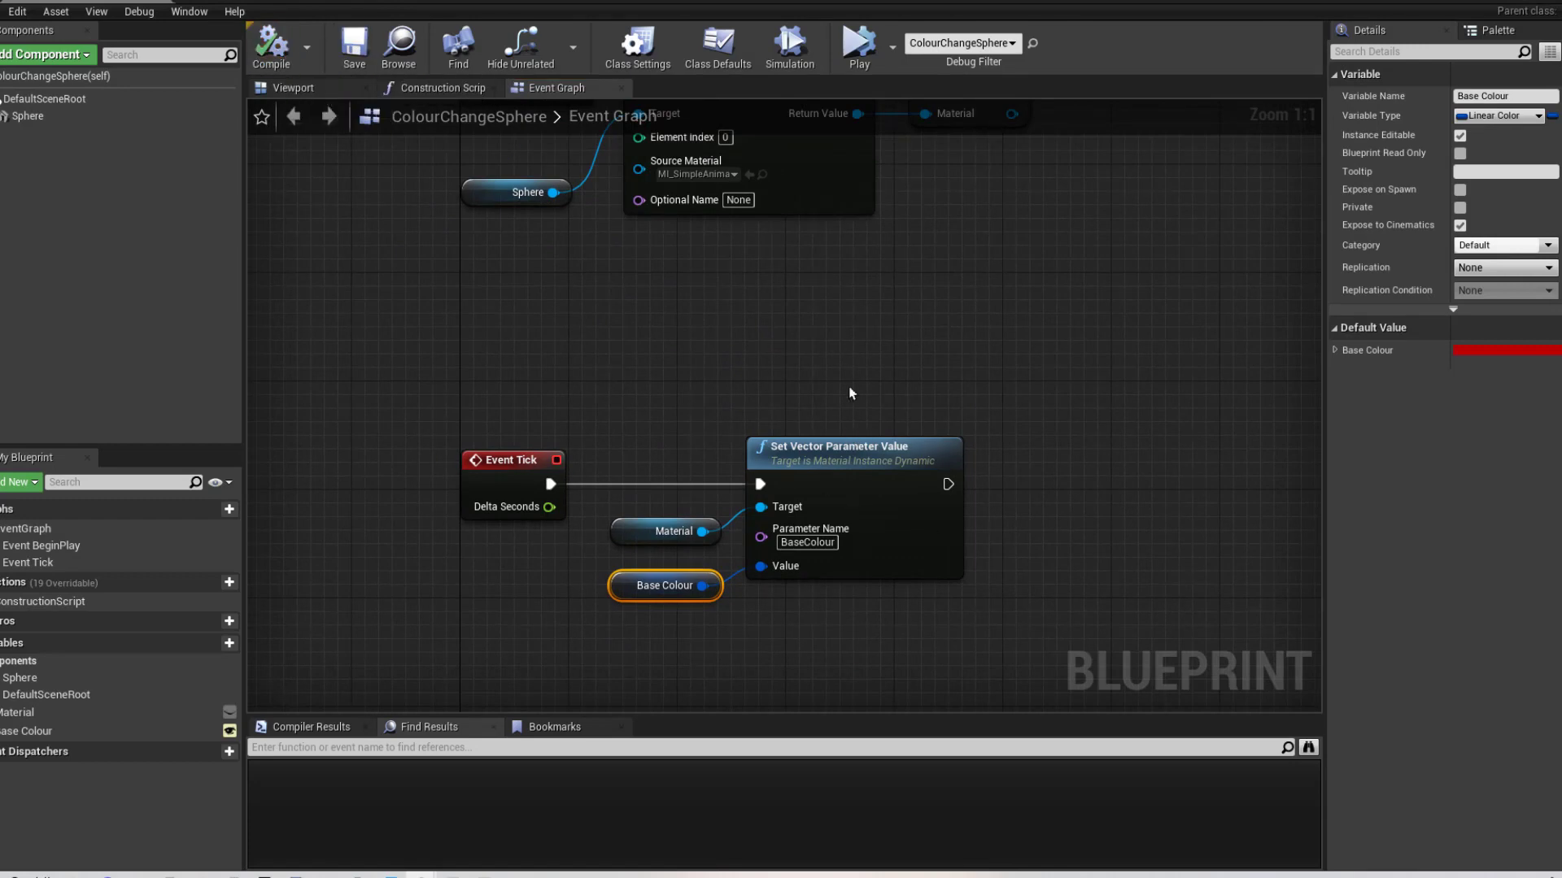
right_click_drag(852, 393, 823, 478)
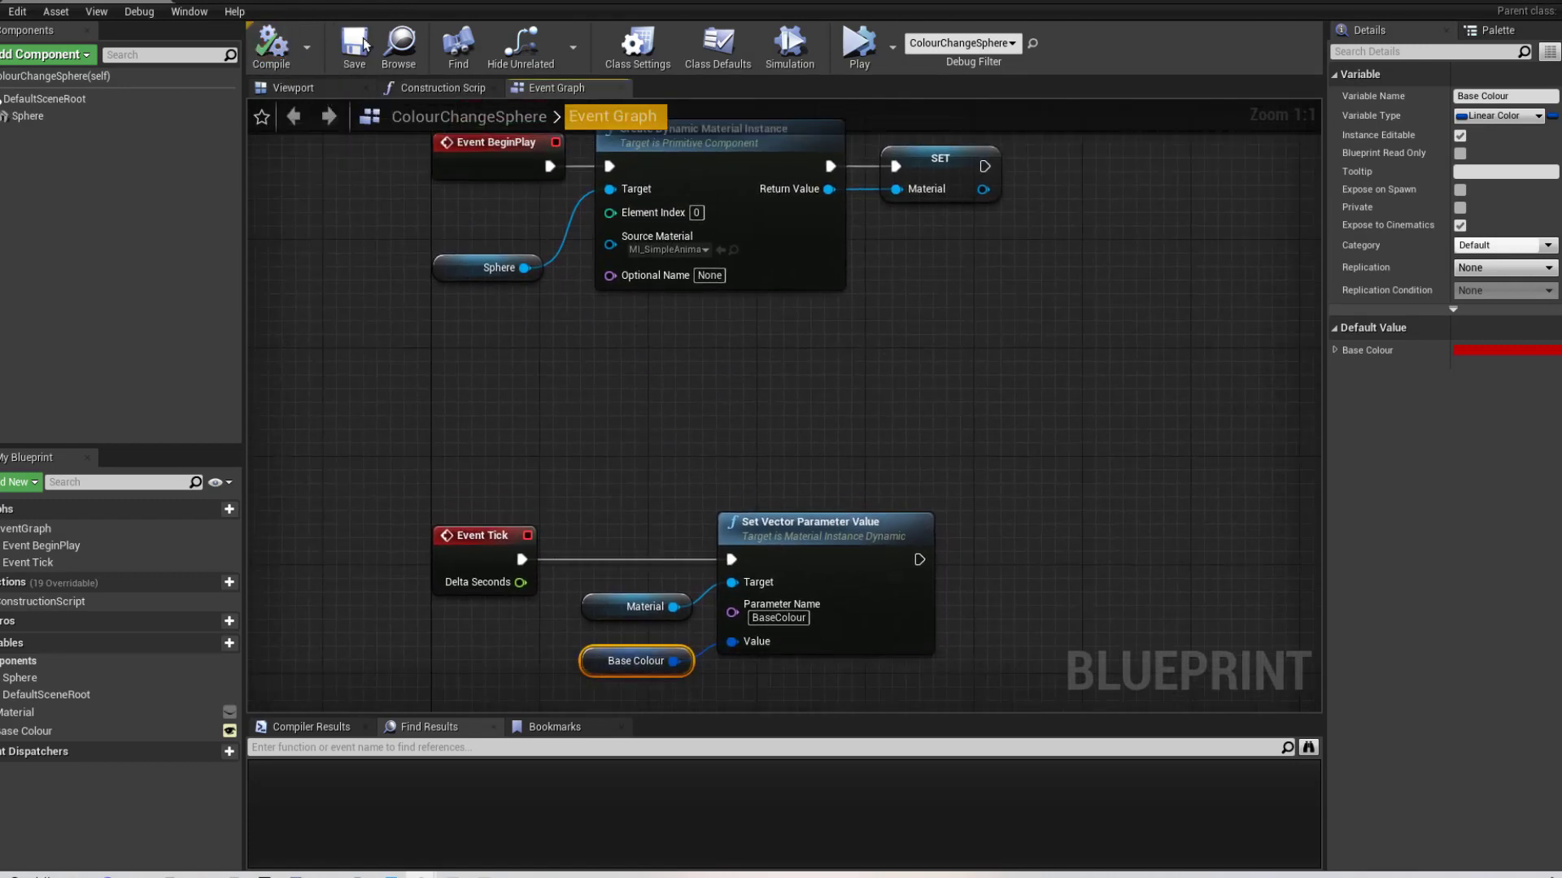
Return to the level editor and centre the viewport on the ColourChangeSphere
left_click_drag(529, 1, 523, 40)
left_click_drag(658, 51, 1561, 268)
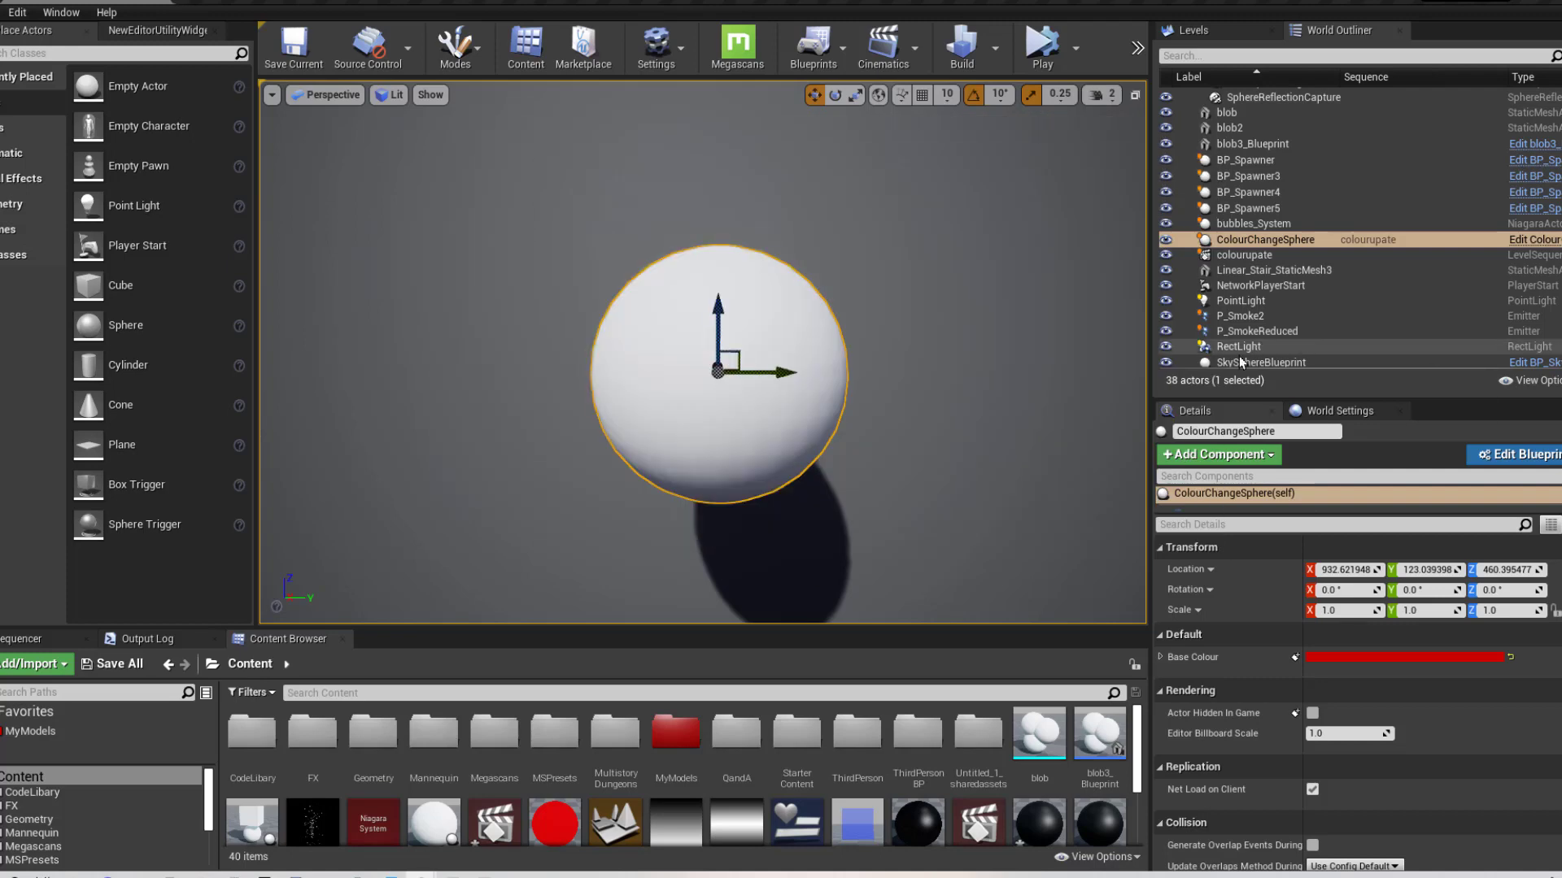
mouse_move(1043, 444)
right_mouse_down()
mouse_move(1048, 418)
mouse_move(1028, 430)
right_mouse_up()
right_click_drag(735, 481, 706, 499)
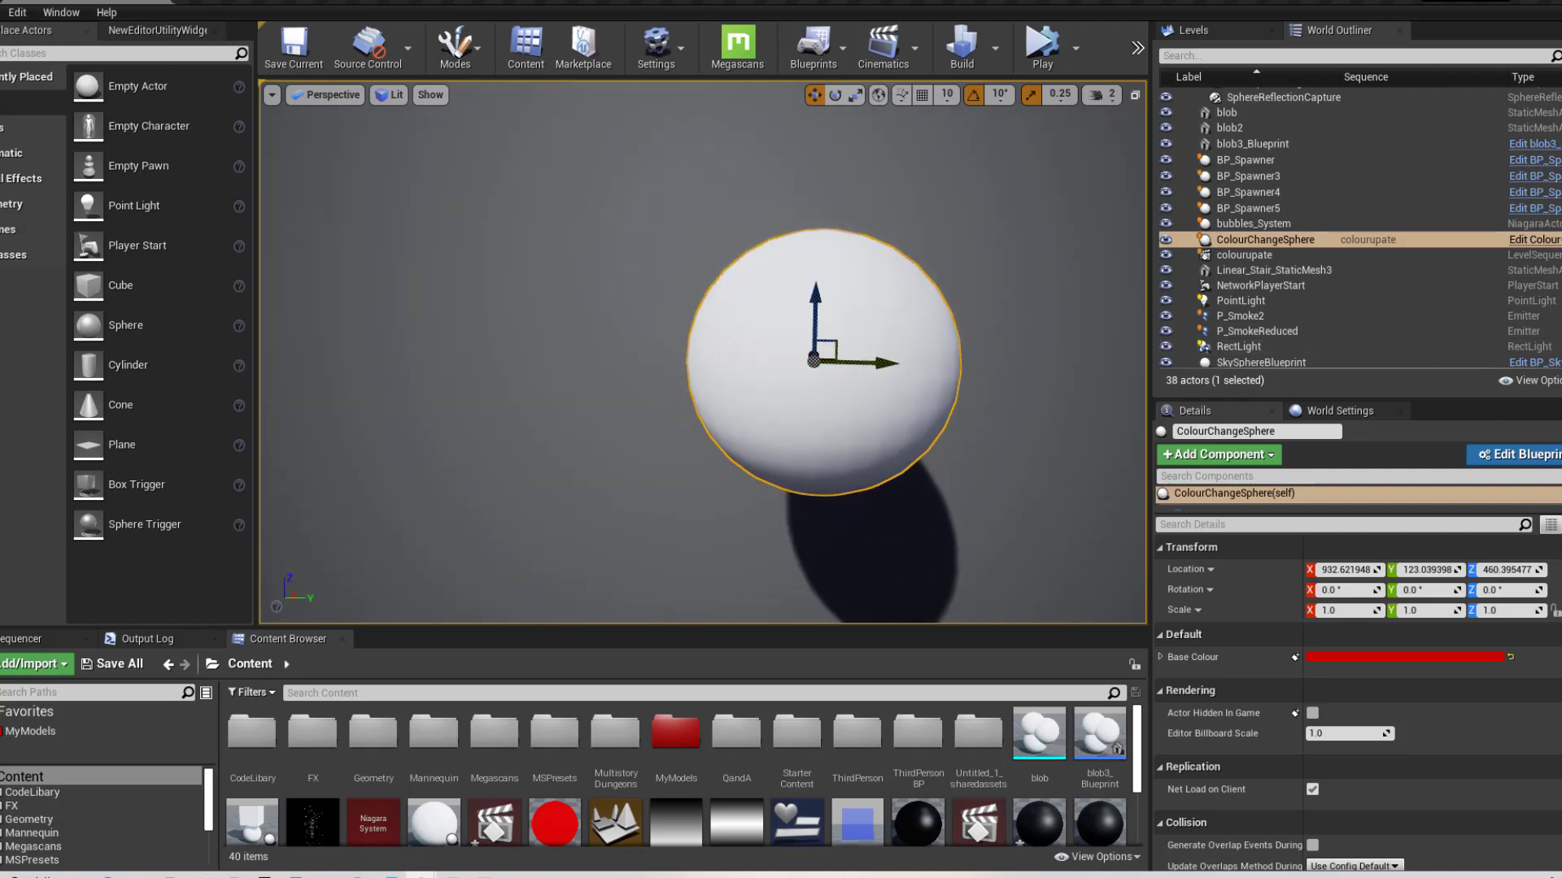
right_click_drag(925, 229, 965, 228)
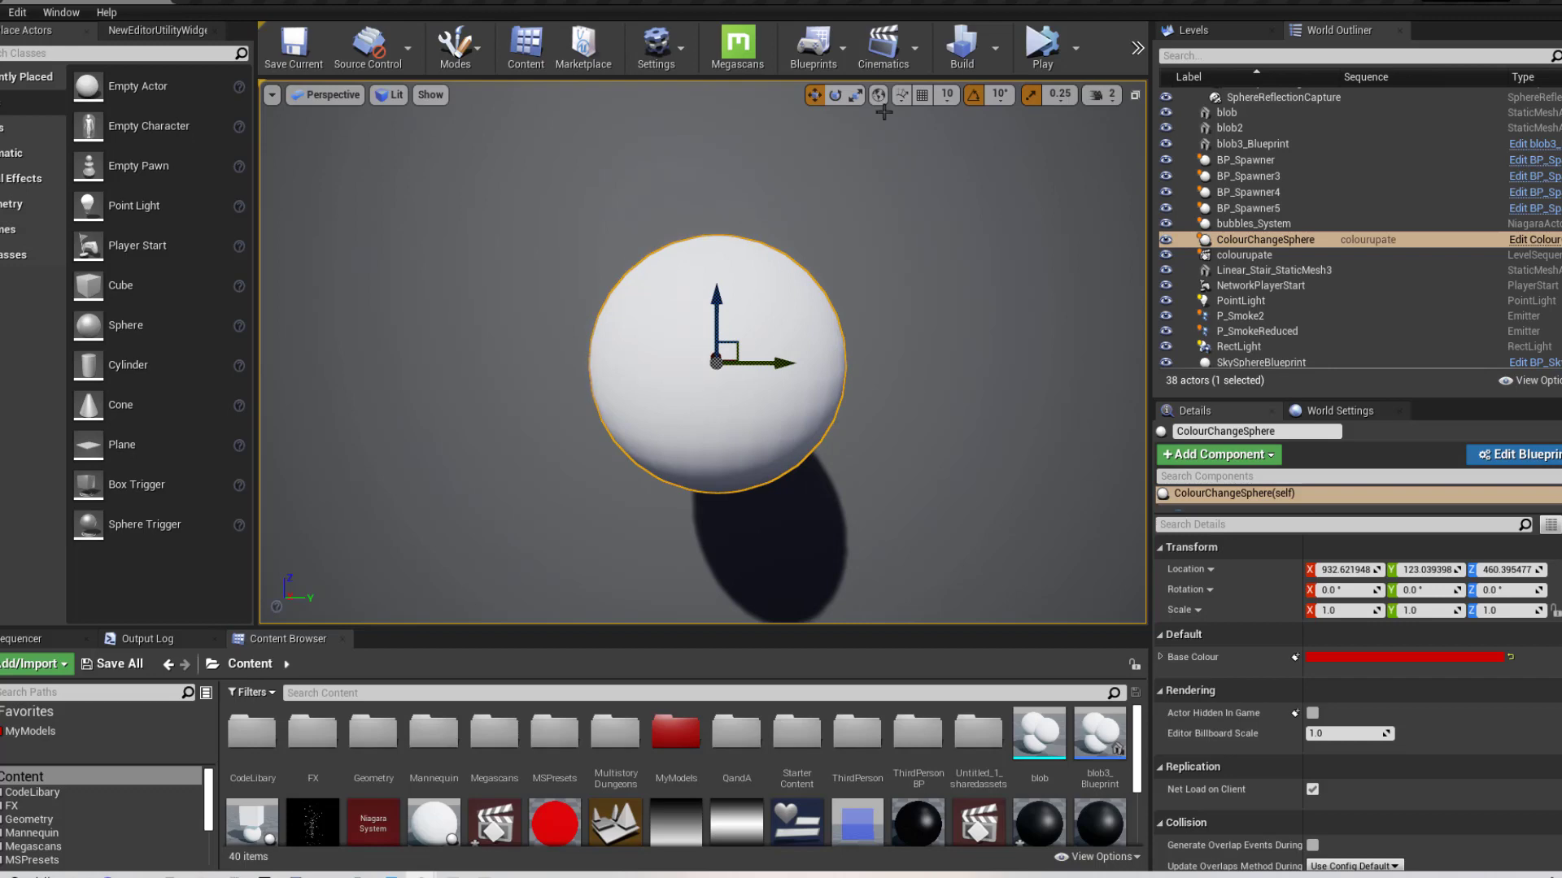
Add a new level sequence to the level and save it as example in the Content folder
left_click(880, 67)
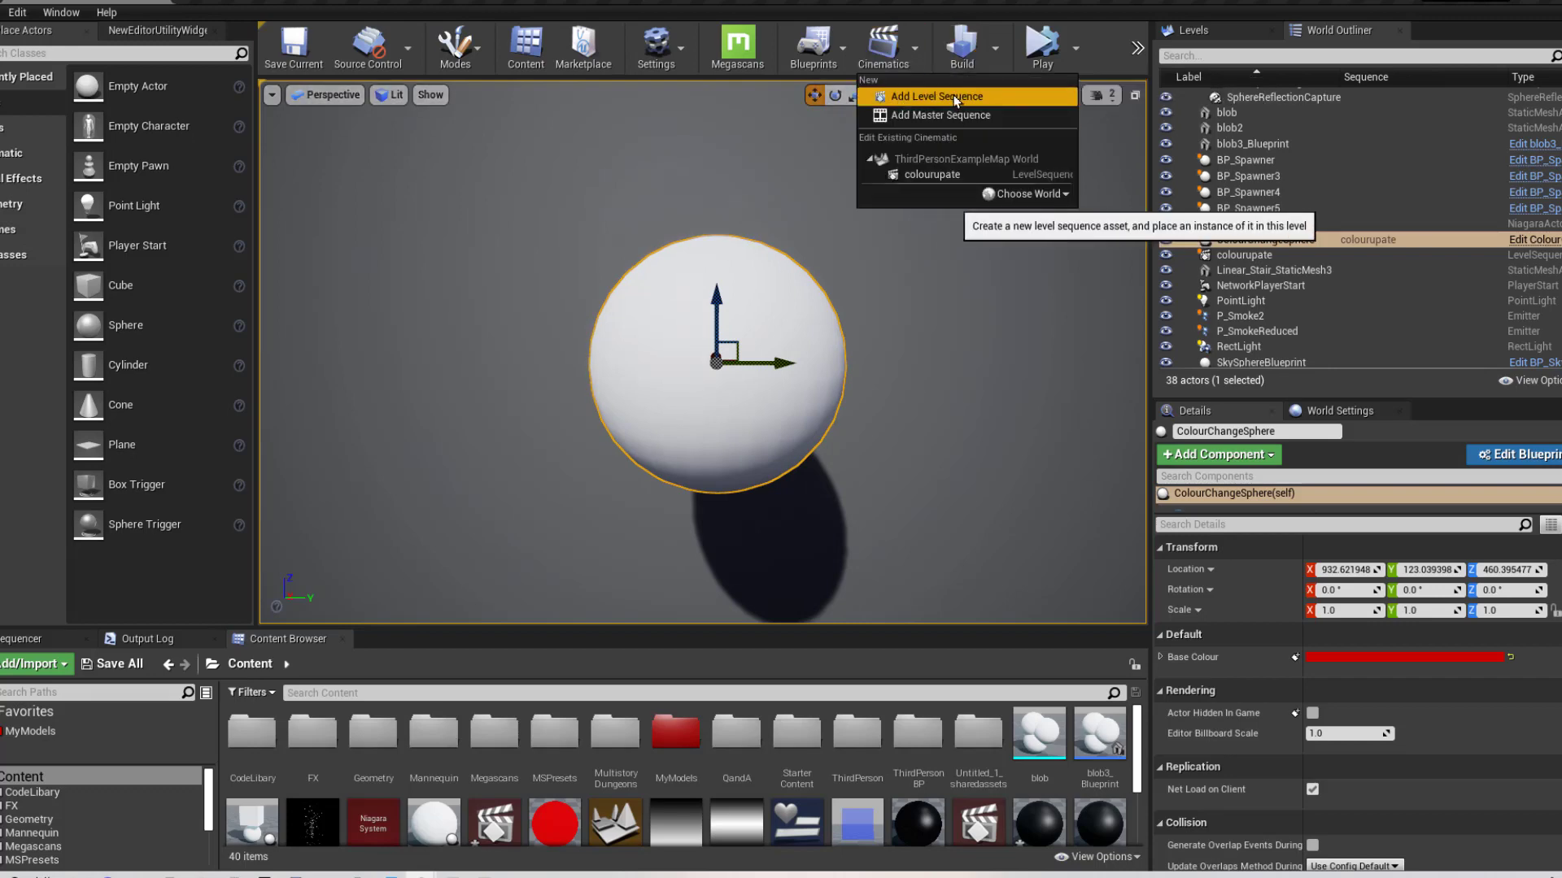
left_click(910, 383)
left_click(910, 383)
mouse_move(911, 383)
right_mouse_down()
mouse_move(911, 350)
mouse_move(887, 394)
right_mouse_up()
left_click(898, 54)
left_click(937, 96)
left_click(526, 699)
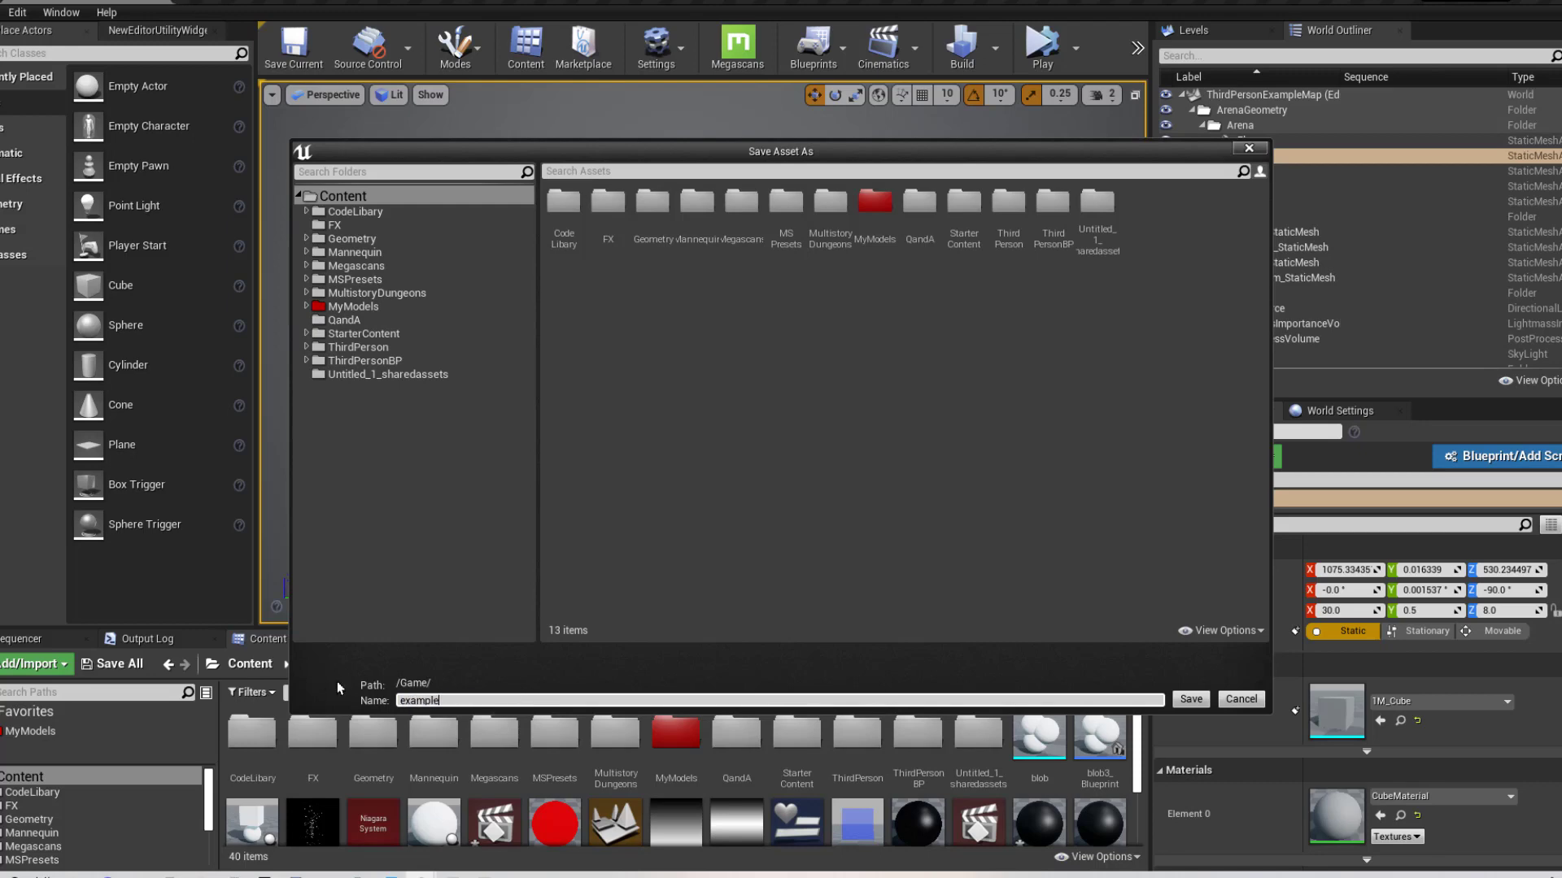
key("Return")
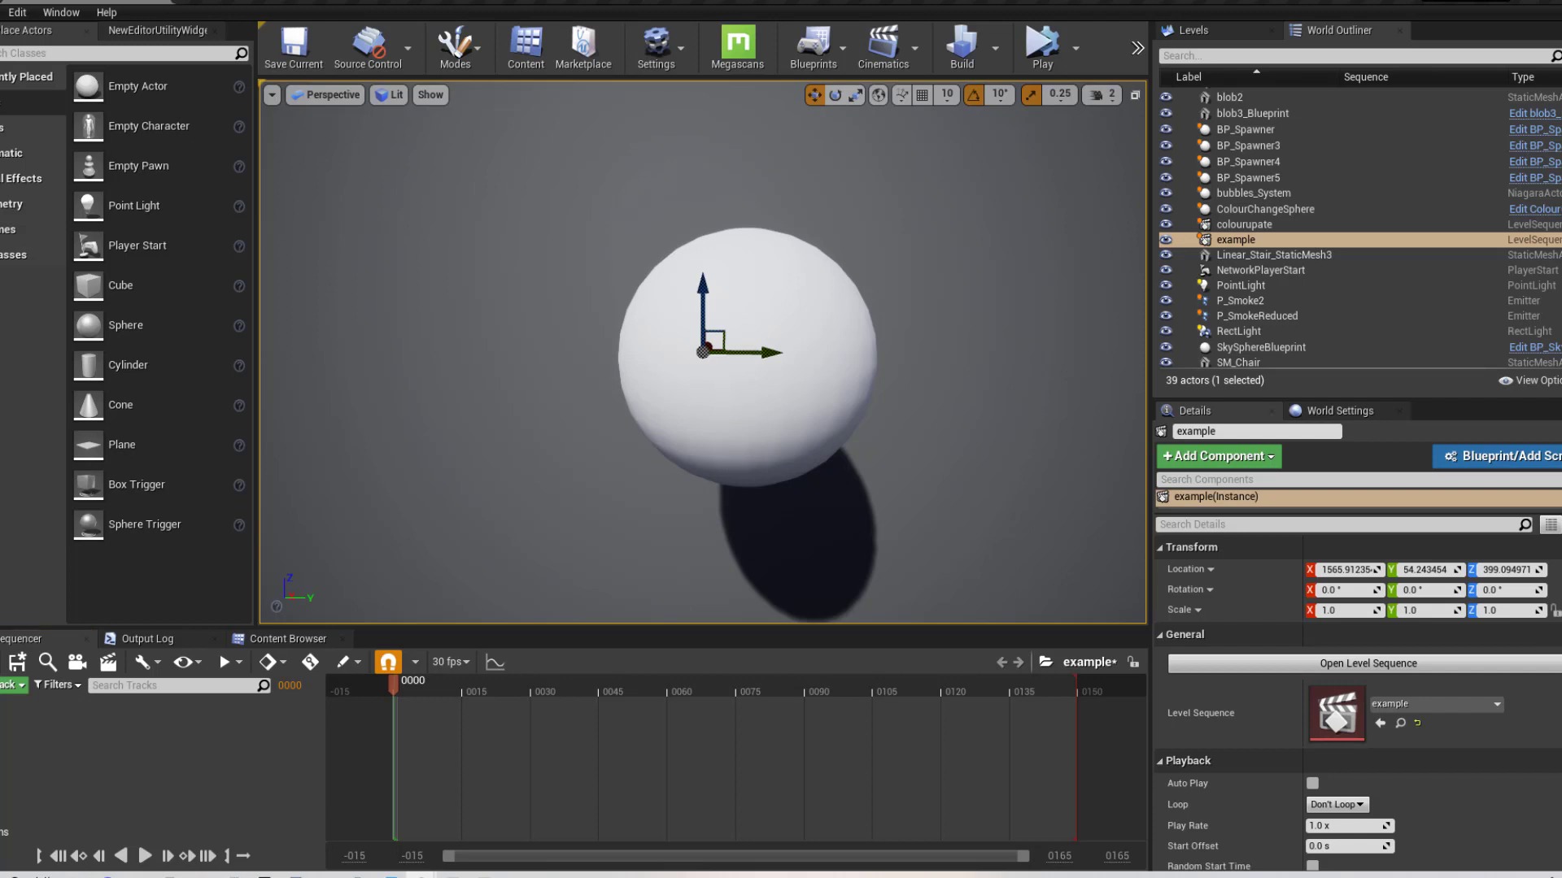
Add the ColourChangeSphere actor to the example sequence as a track
left_click(722, 396)
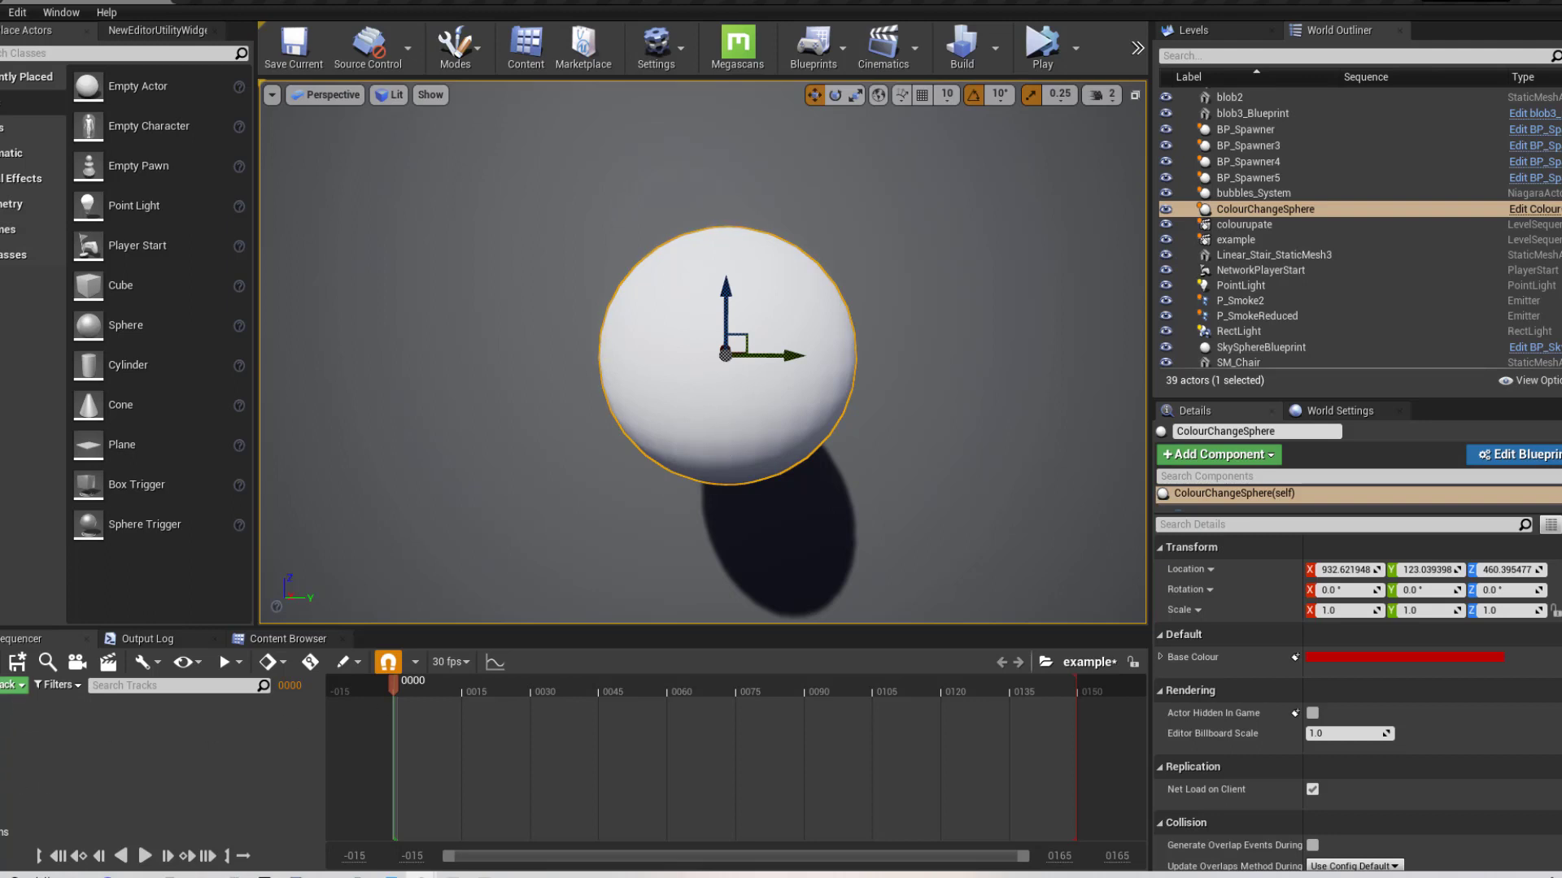
left_click(12, 685)
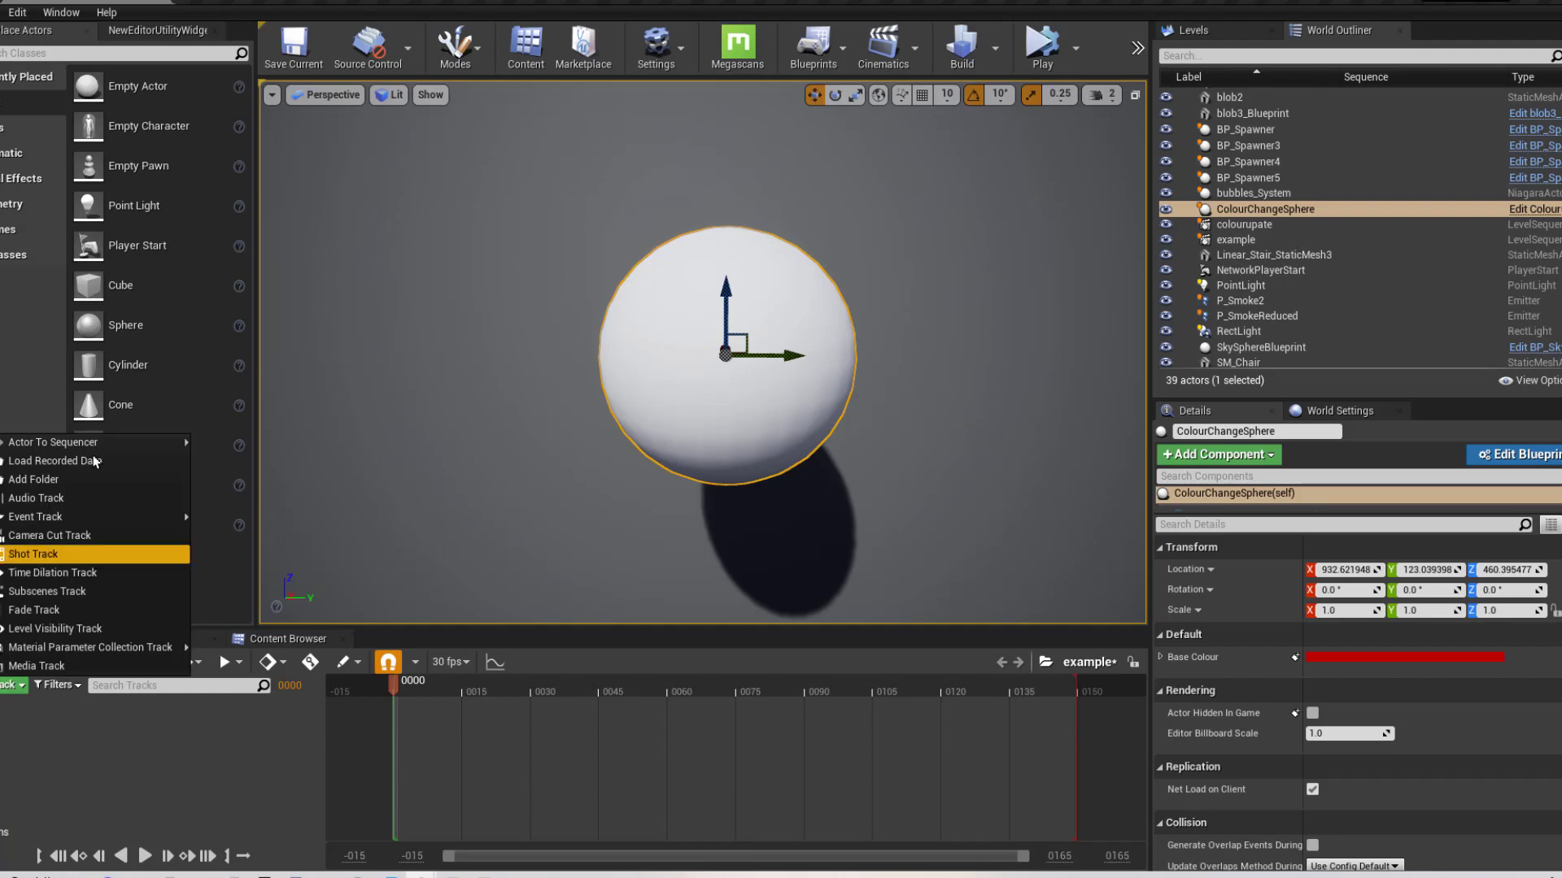
mouse_move(82, 442)
left_click(328, 449)
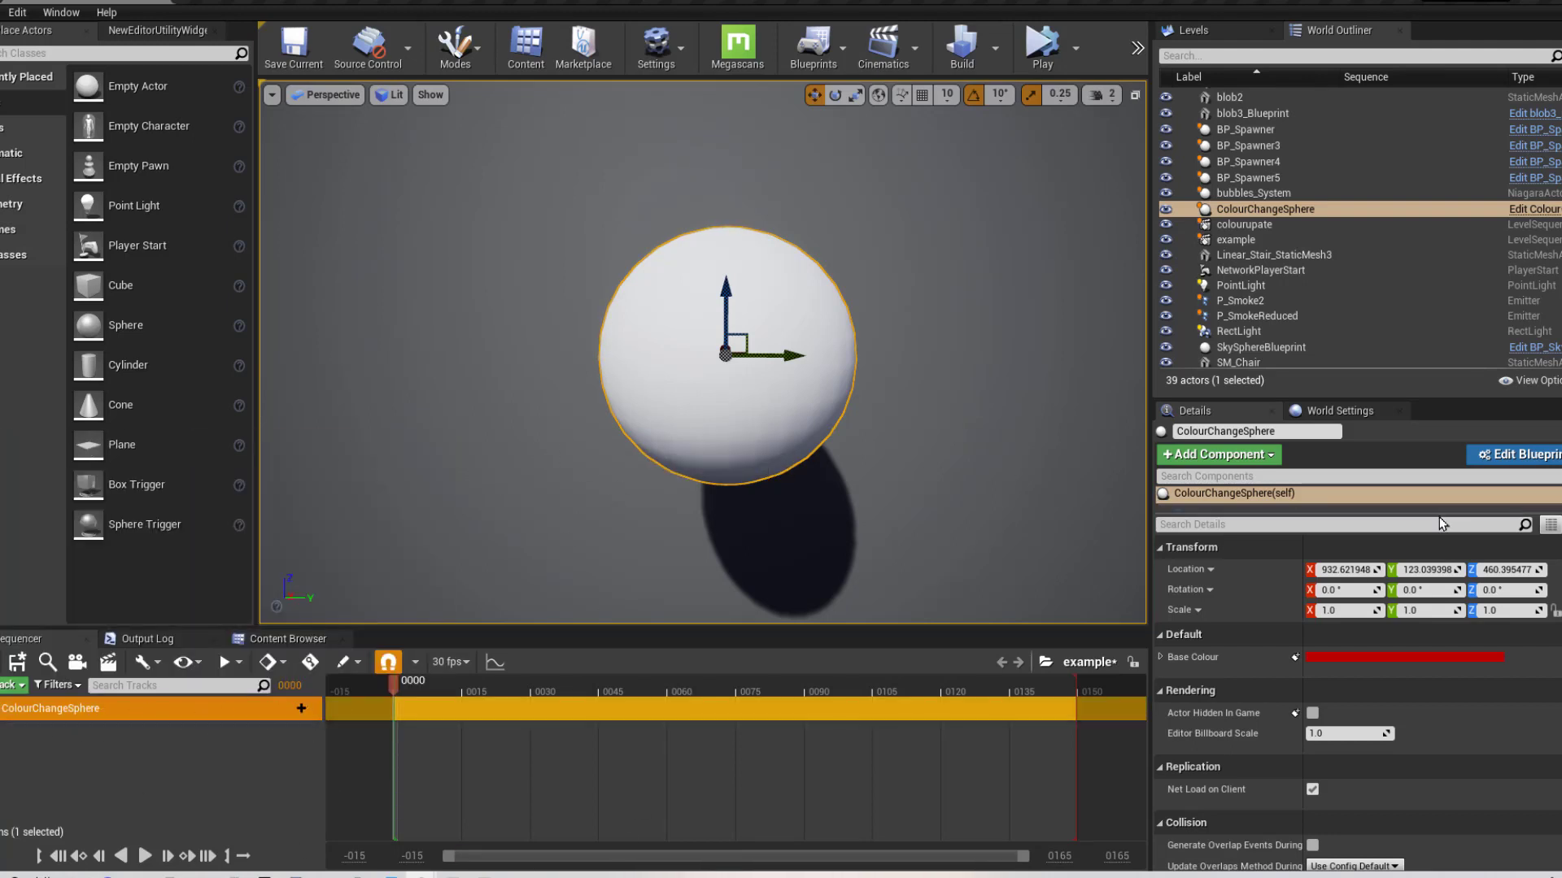
Go back to the ColourChangeSphere blueprint and view the Event Tick chain with its Base Colour variable
left_click_drag(1561, 319, 682, 315)
left_click(998, 320)
right_click_drag(517, 426, 552, 327)
left_click(624, 557)
right_click_drag(744, 612, 750, 553)
right_click_drag(654, 550, 652, 581)
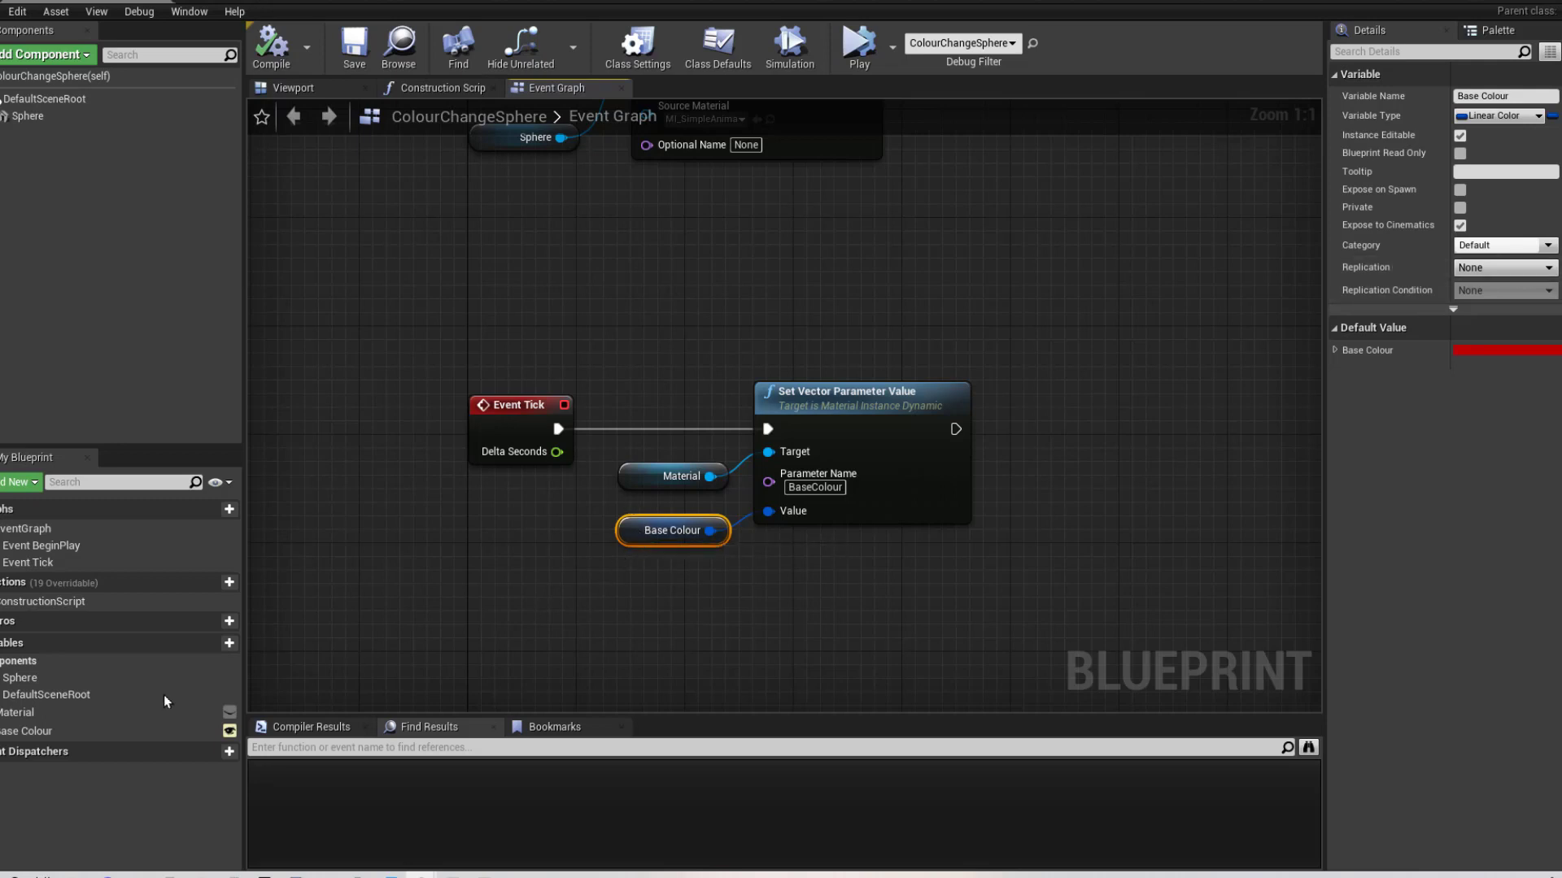
Select the Base Colour variable in the ColourChangeSphere blueprint, and save and compile the blueprint
left_click(98, 731)
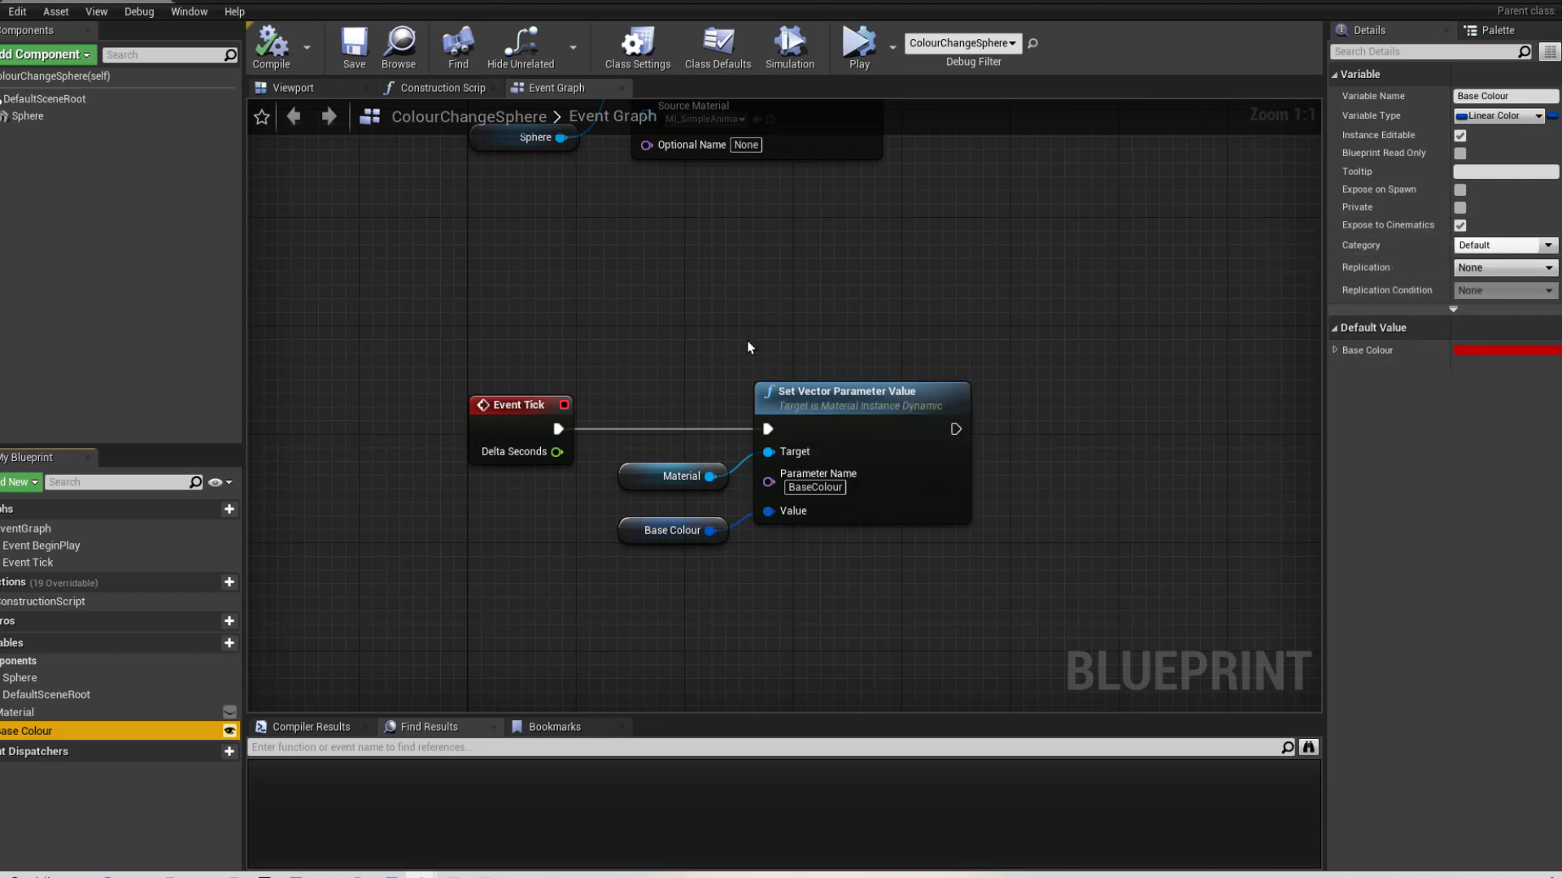
key("ctrl+s")
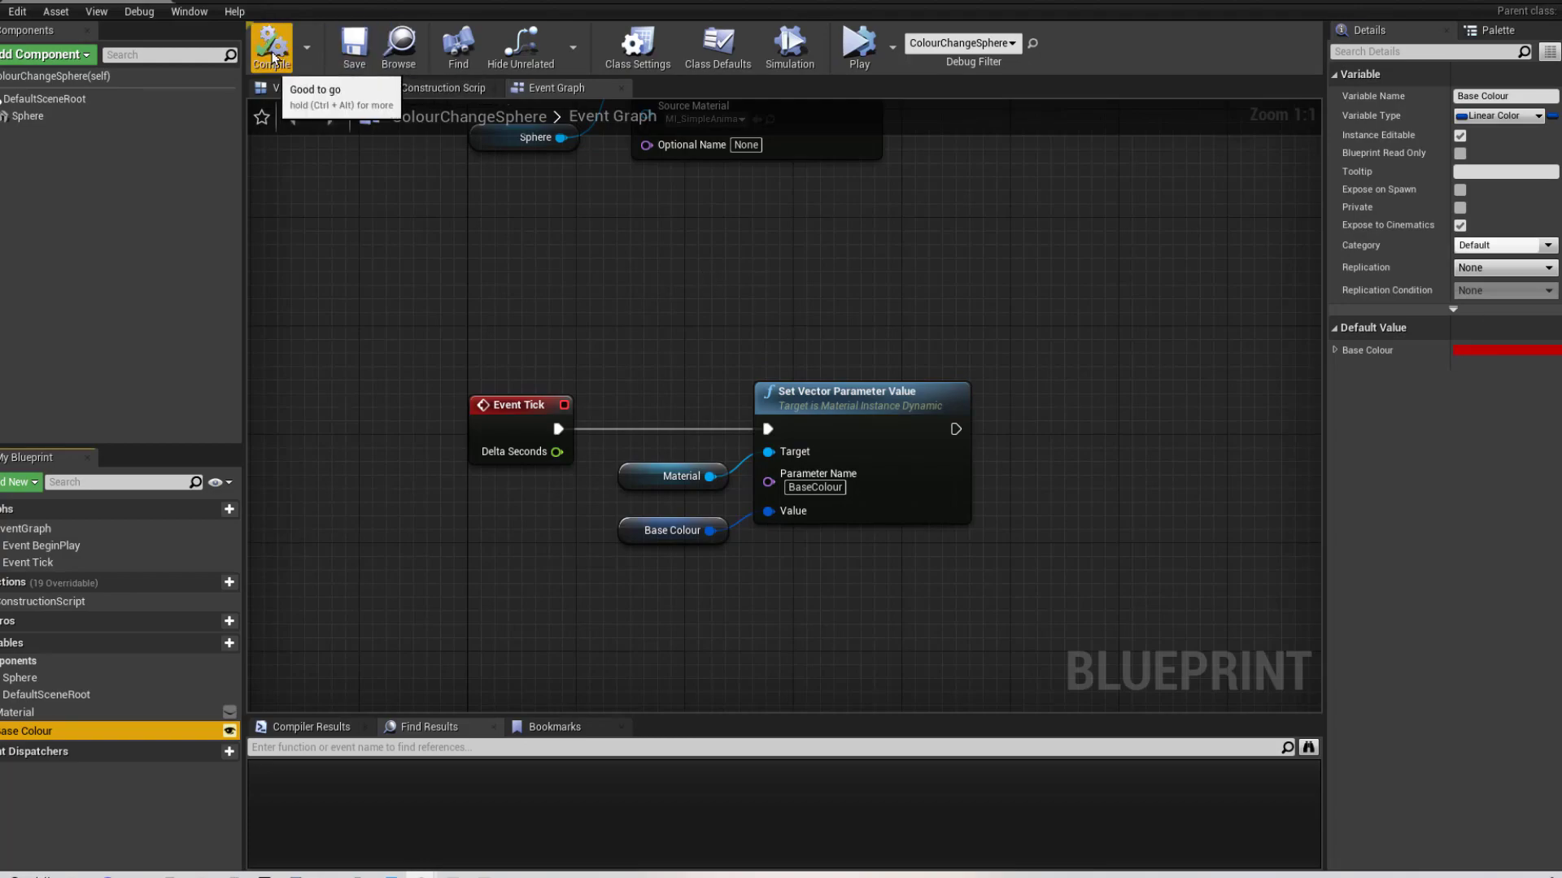
left_click(274, 55)
Return to the level editor and add a Base Colour LinearColor track to ColourChangeSphere in the example sequence
left_click(1505, 0)
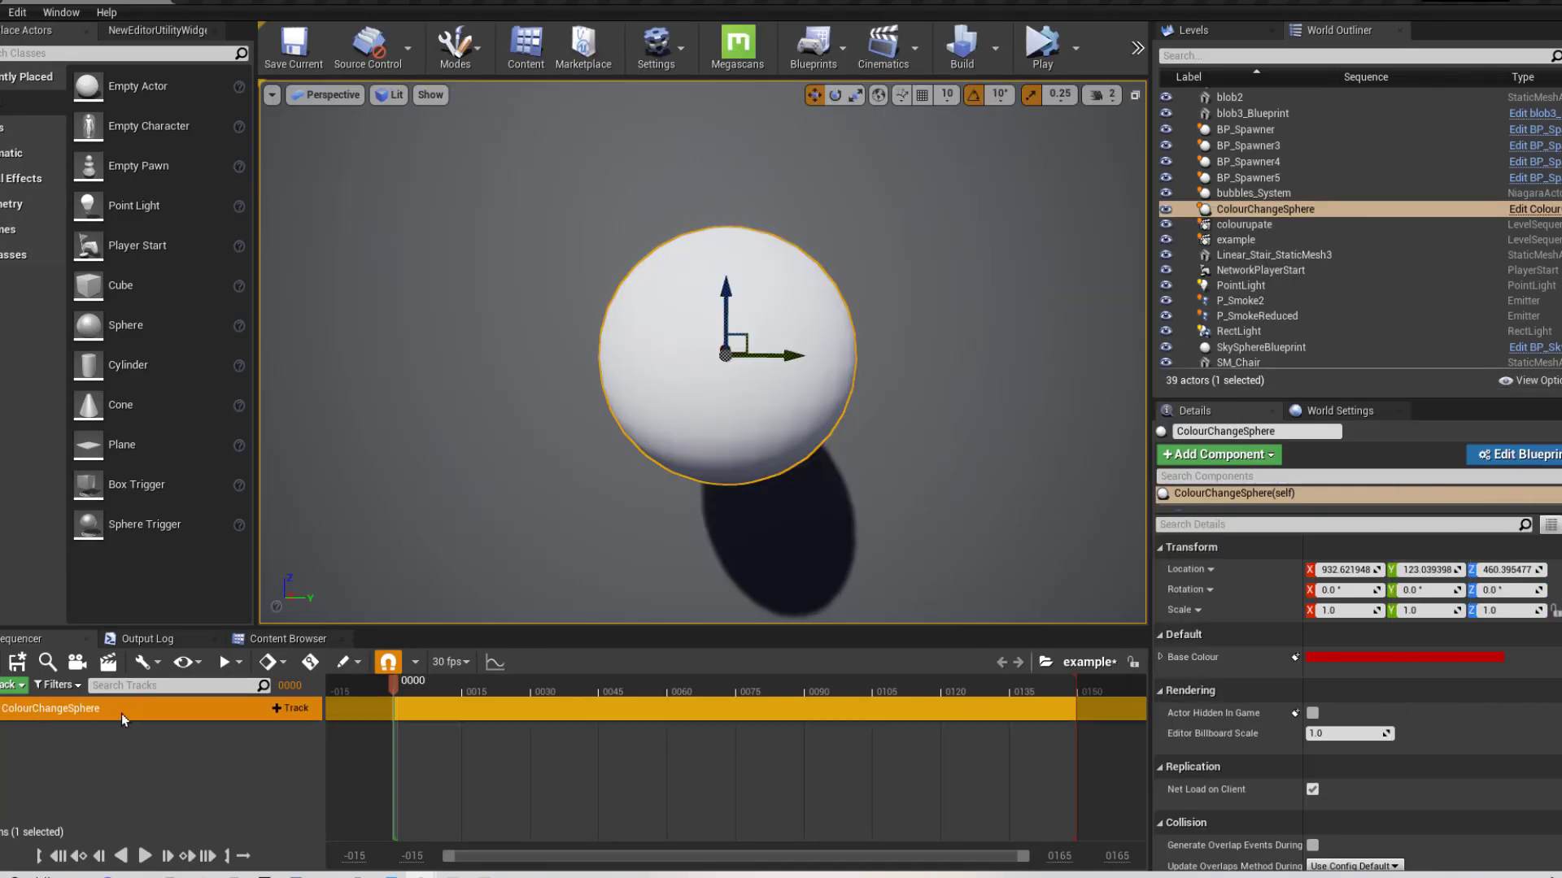
left_click(290, 710)
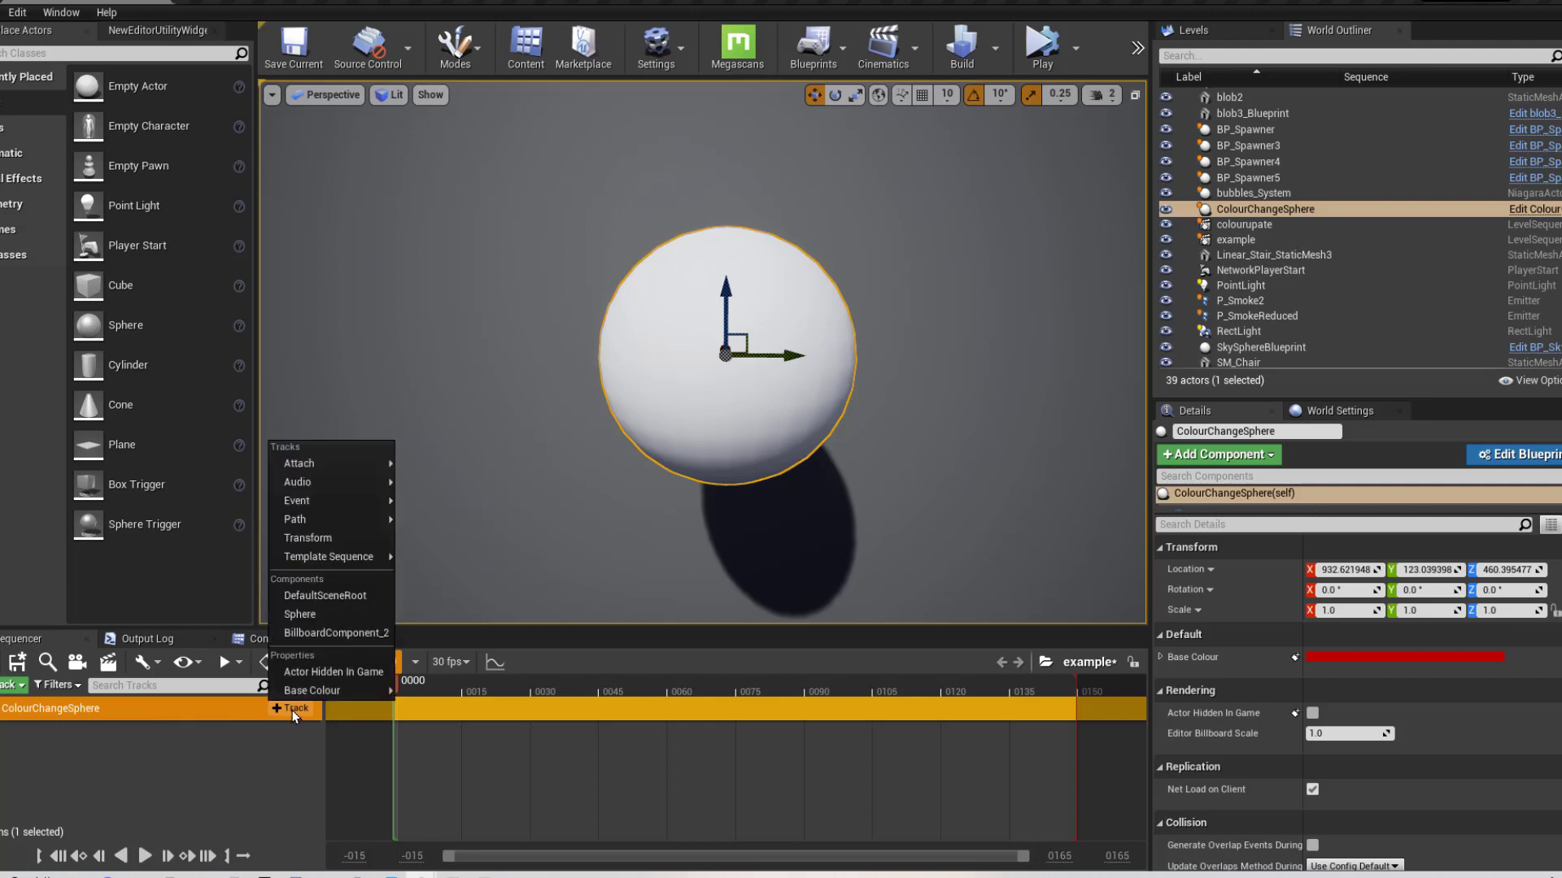
mouse_move(306, 691)
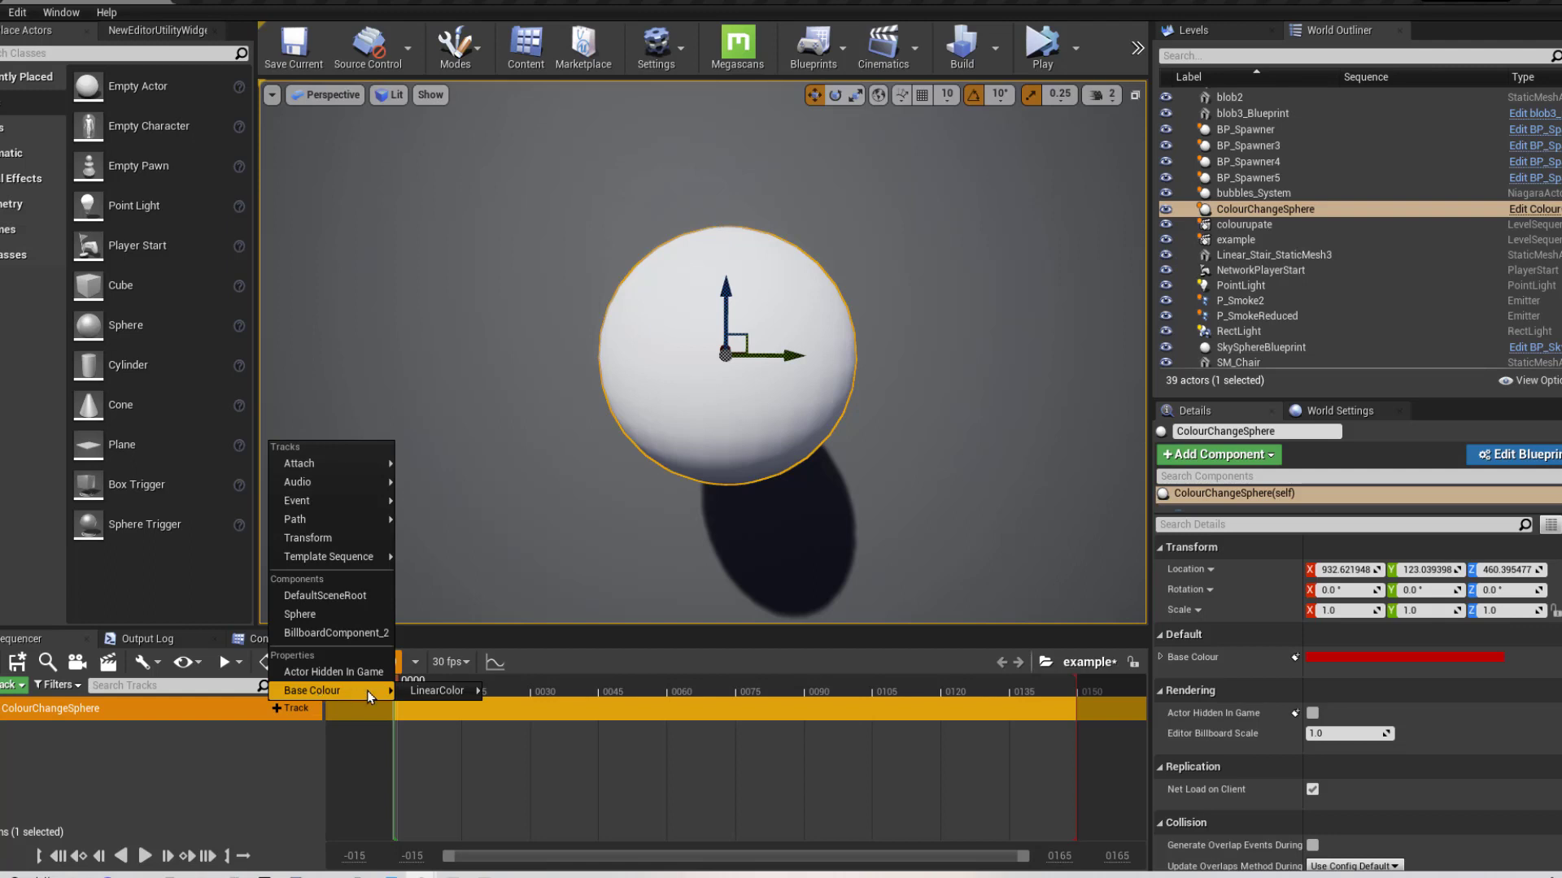
mouse_move(447, 691)
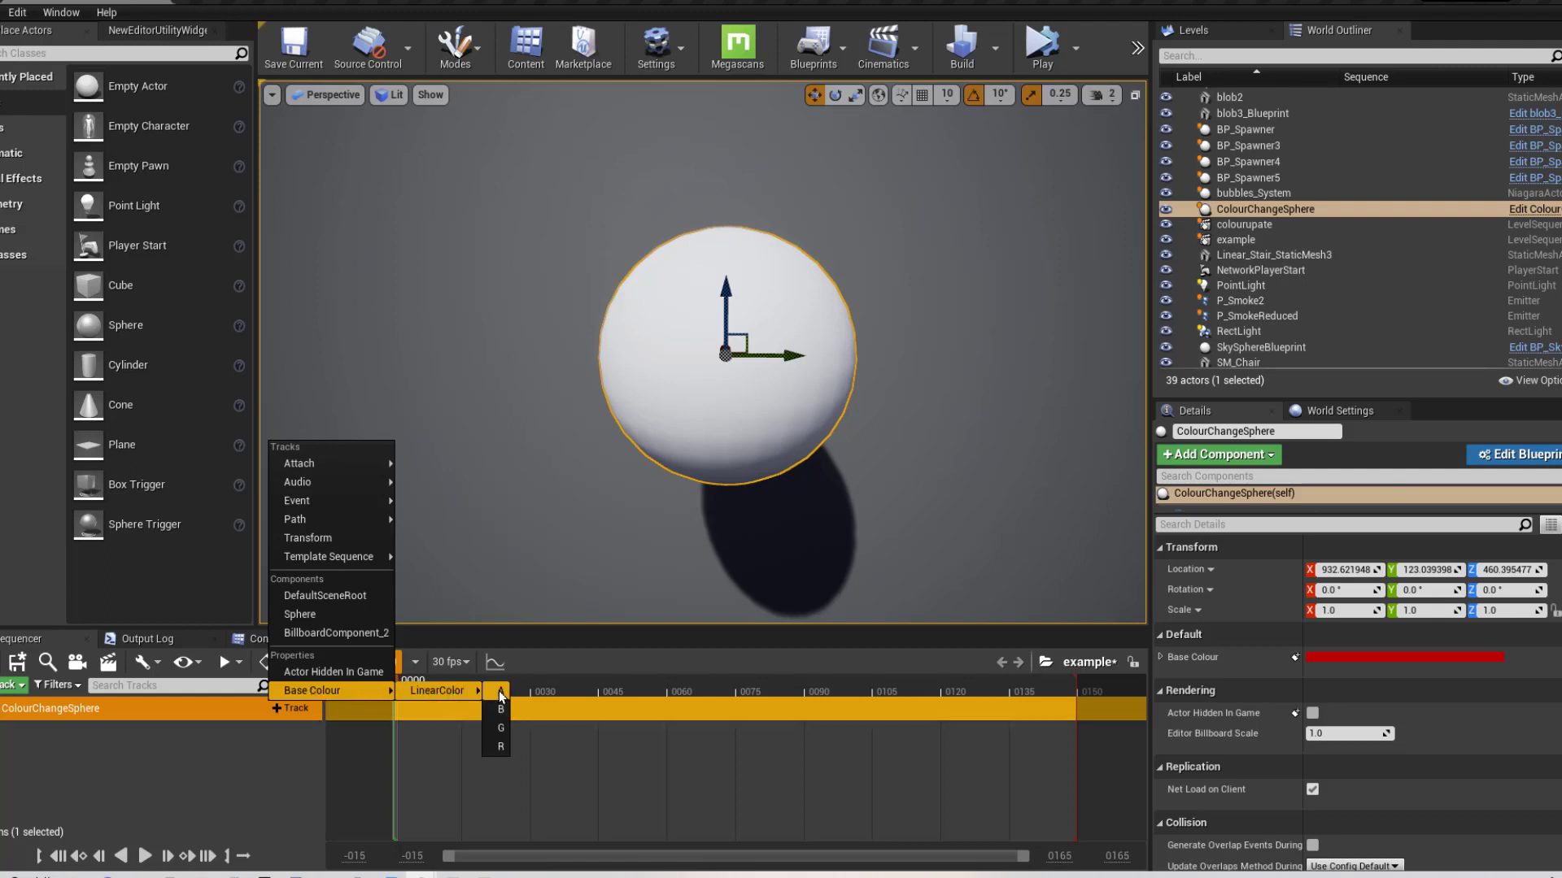
left_click(439, 691)
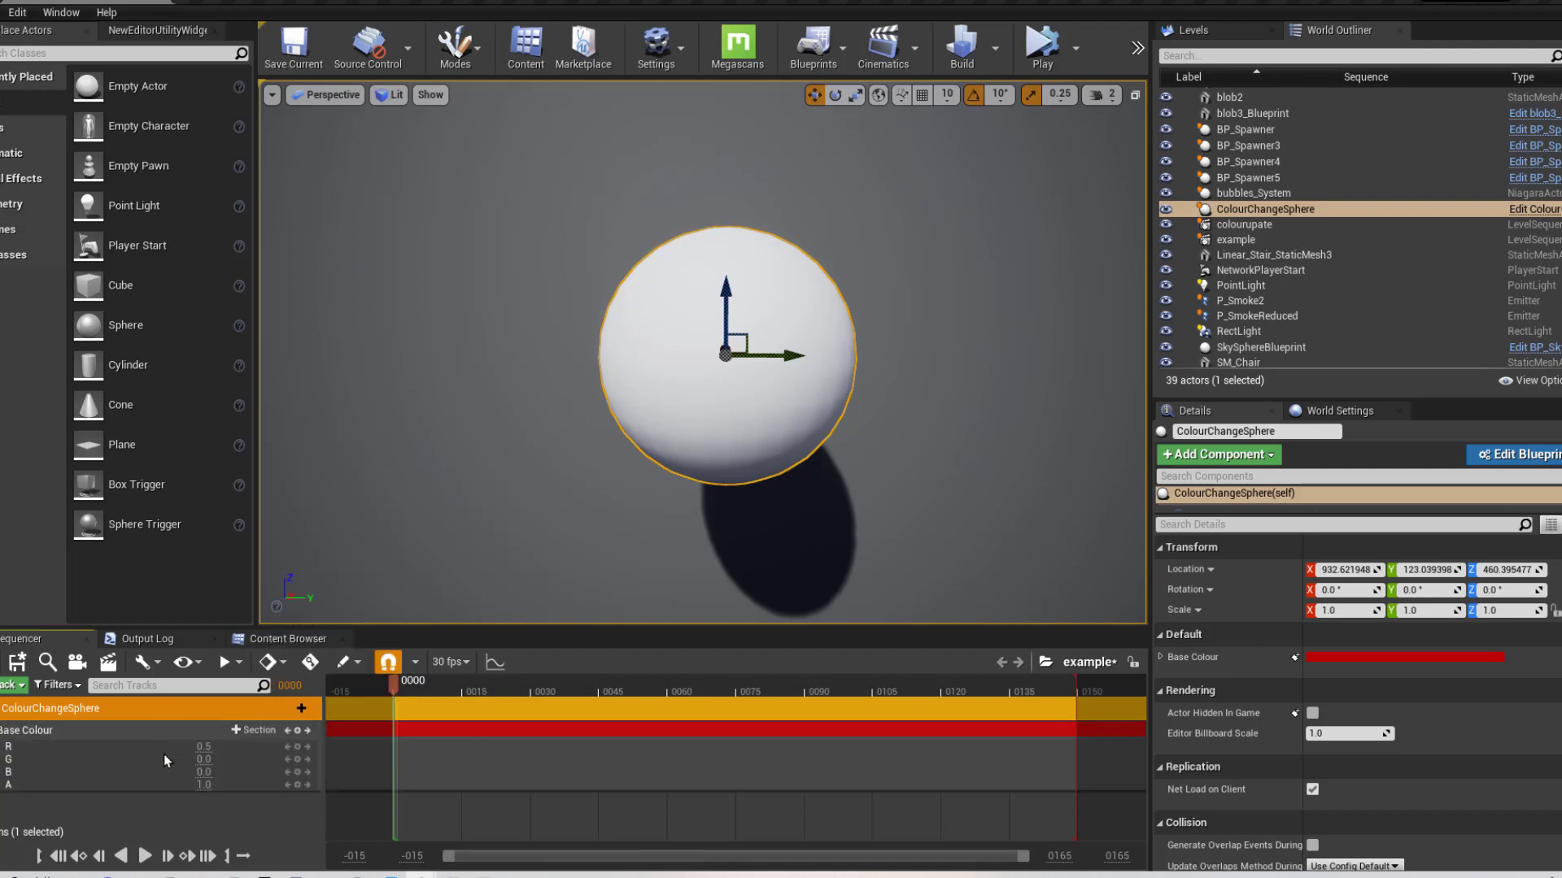
Set Base Colour's G channel to 0.43 and key all its channels at frame 4
left_click(485, 688)
left_click_drag(423, 698, 418, 701)
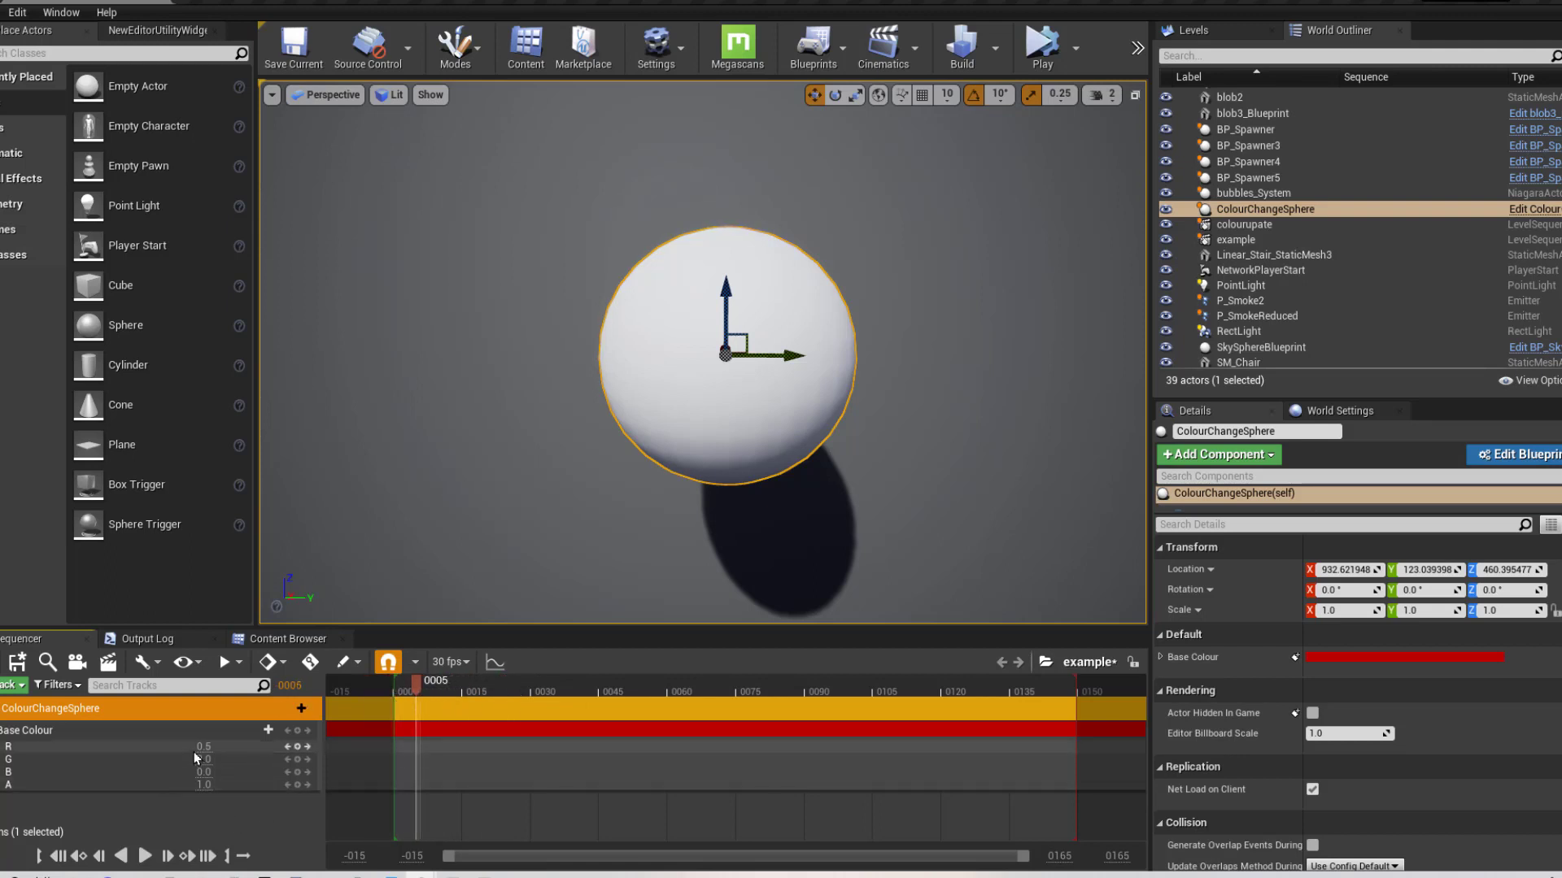
left_click_drag(202, 760, 226, 758)
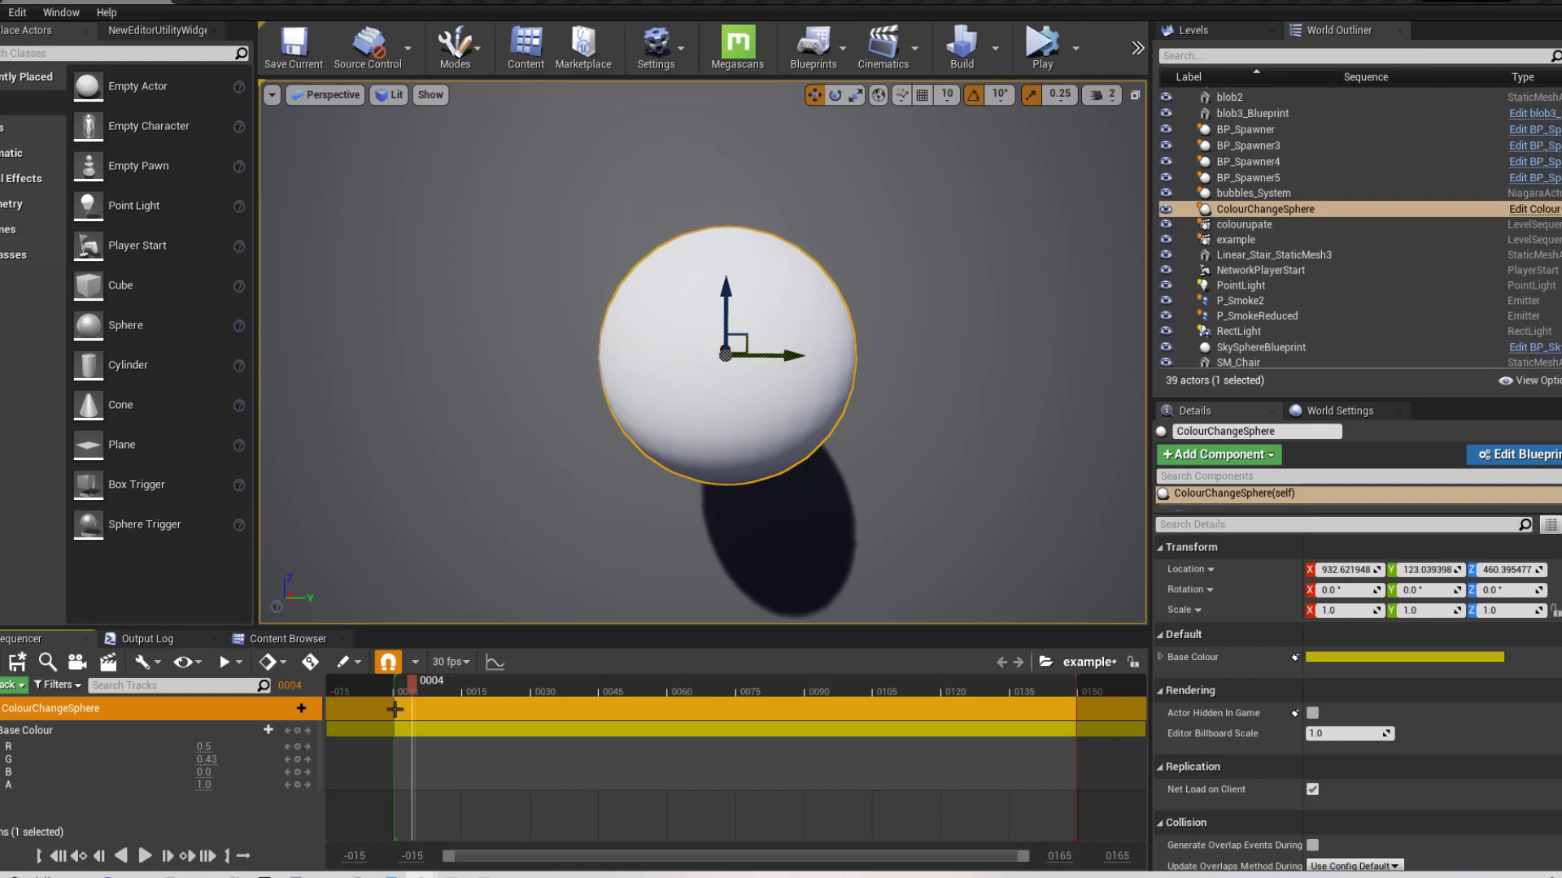
left_click(297, 731)
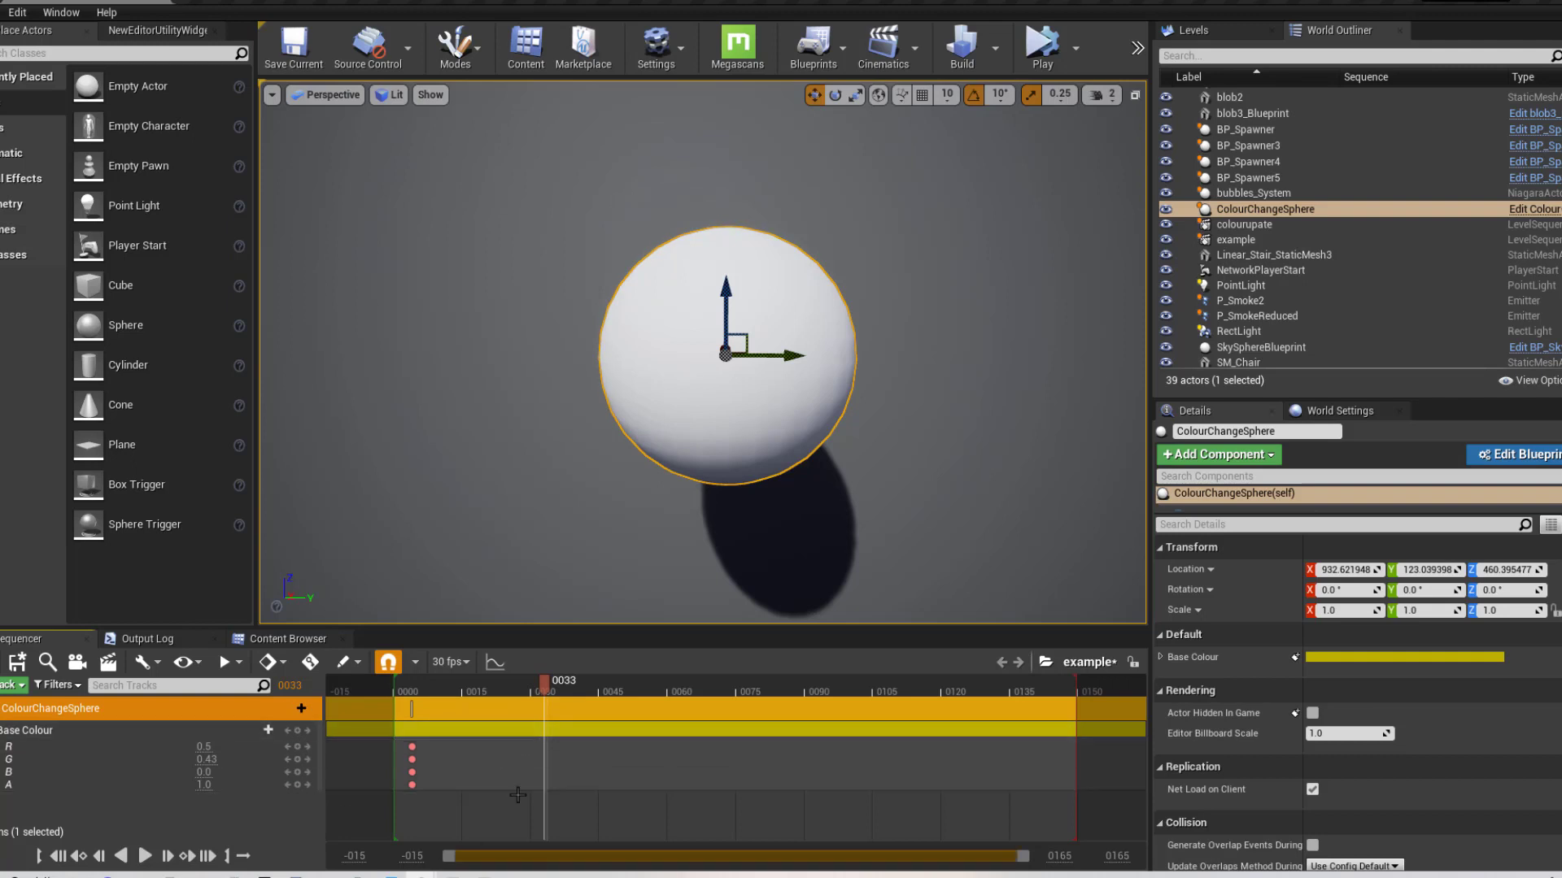
Key Base Colour's B channel at about 1.24 on frame 16 and its G channel at about 2.06 on frame 28
left_click_drag(537, 693, 466, 691)
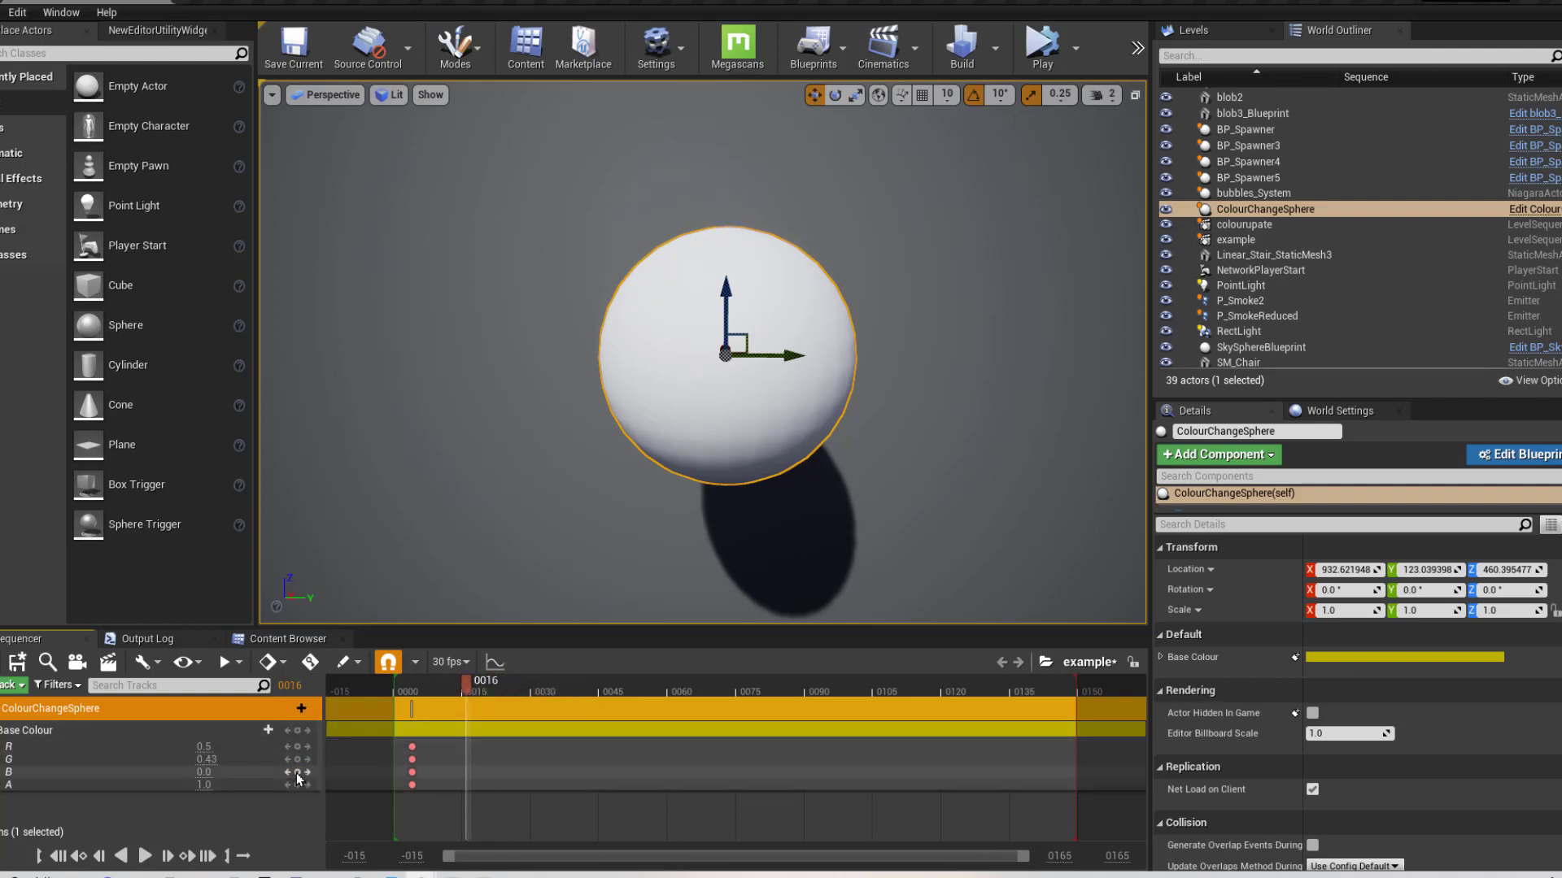
left_click_drag(201, 769, 236, 769)
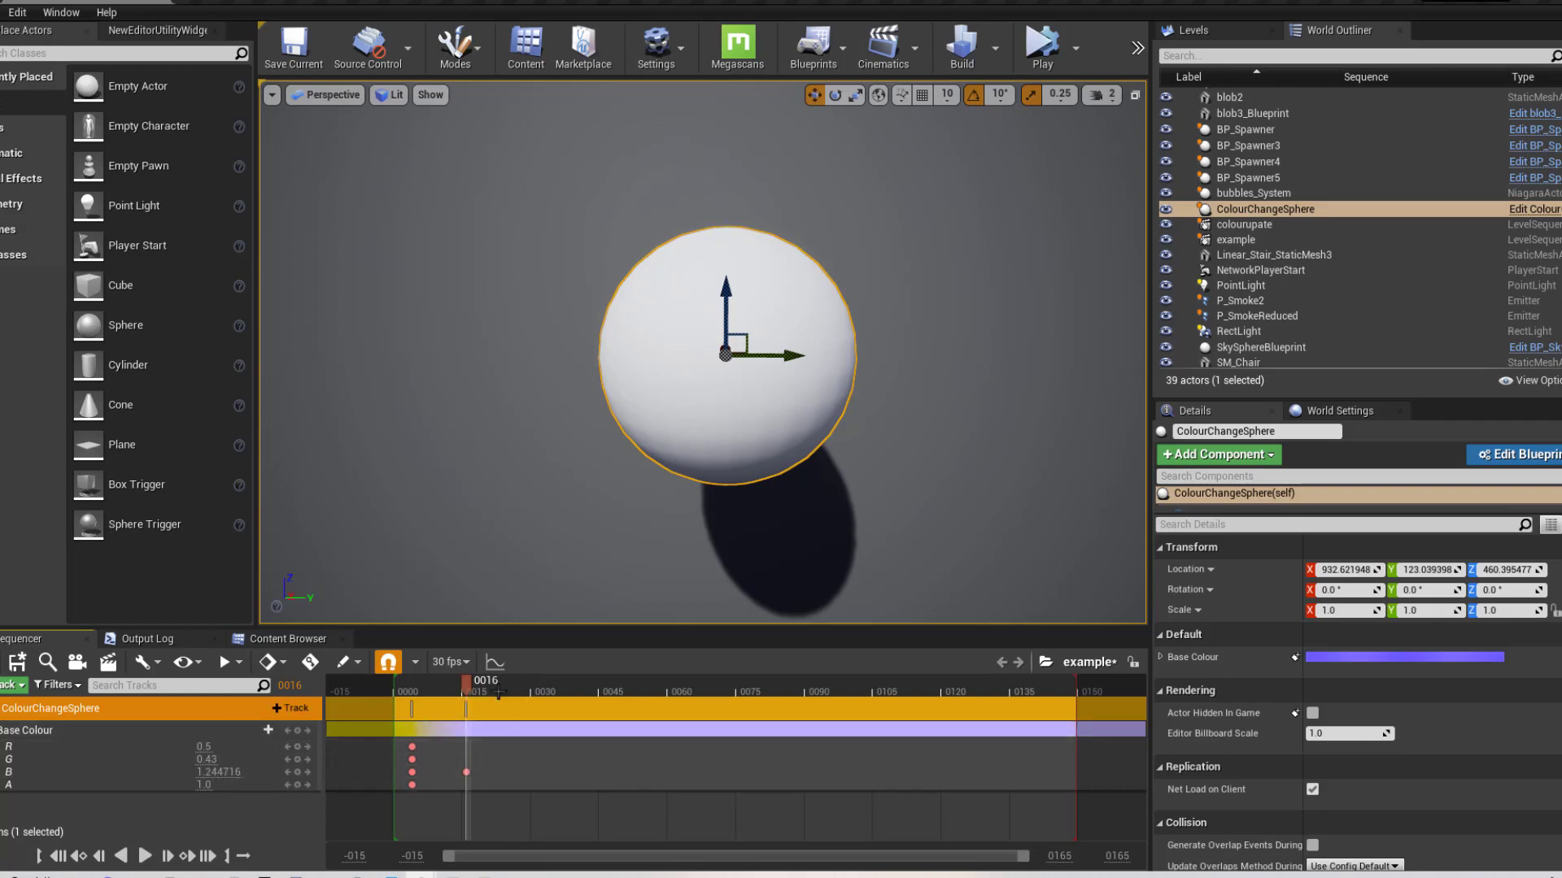
left_click_drag(468, 692, 524, 691)
left_click_drag(201, 758, 213, 759)
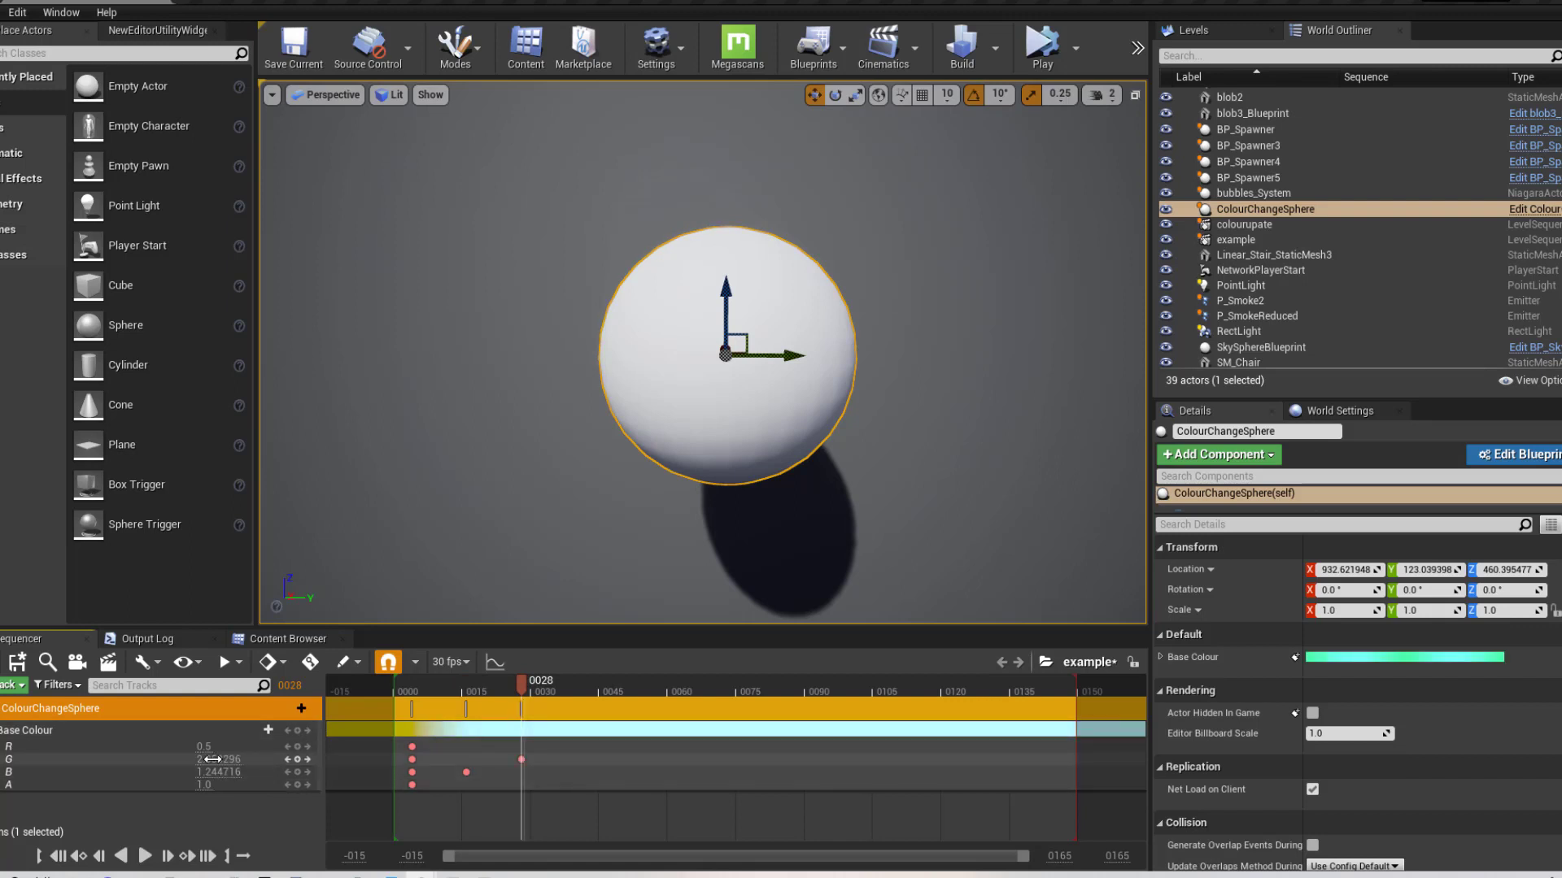
Key Base Colour's R channel at about 4.22 on frame 57 and G at about -0.63 on frame 69, and scrub back to frame 39
left_click(652, 691)
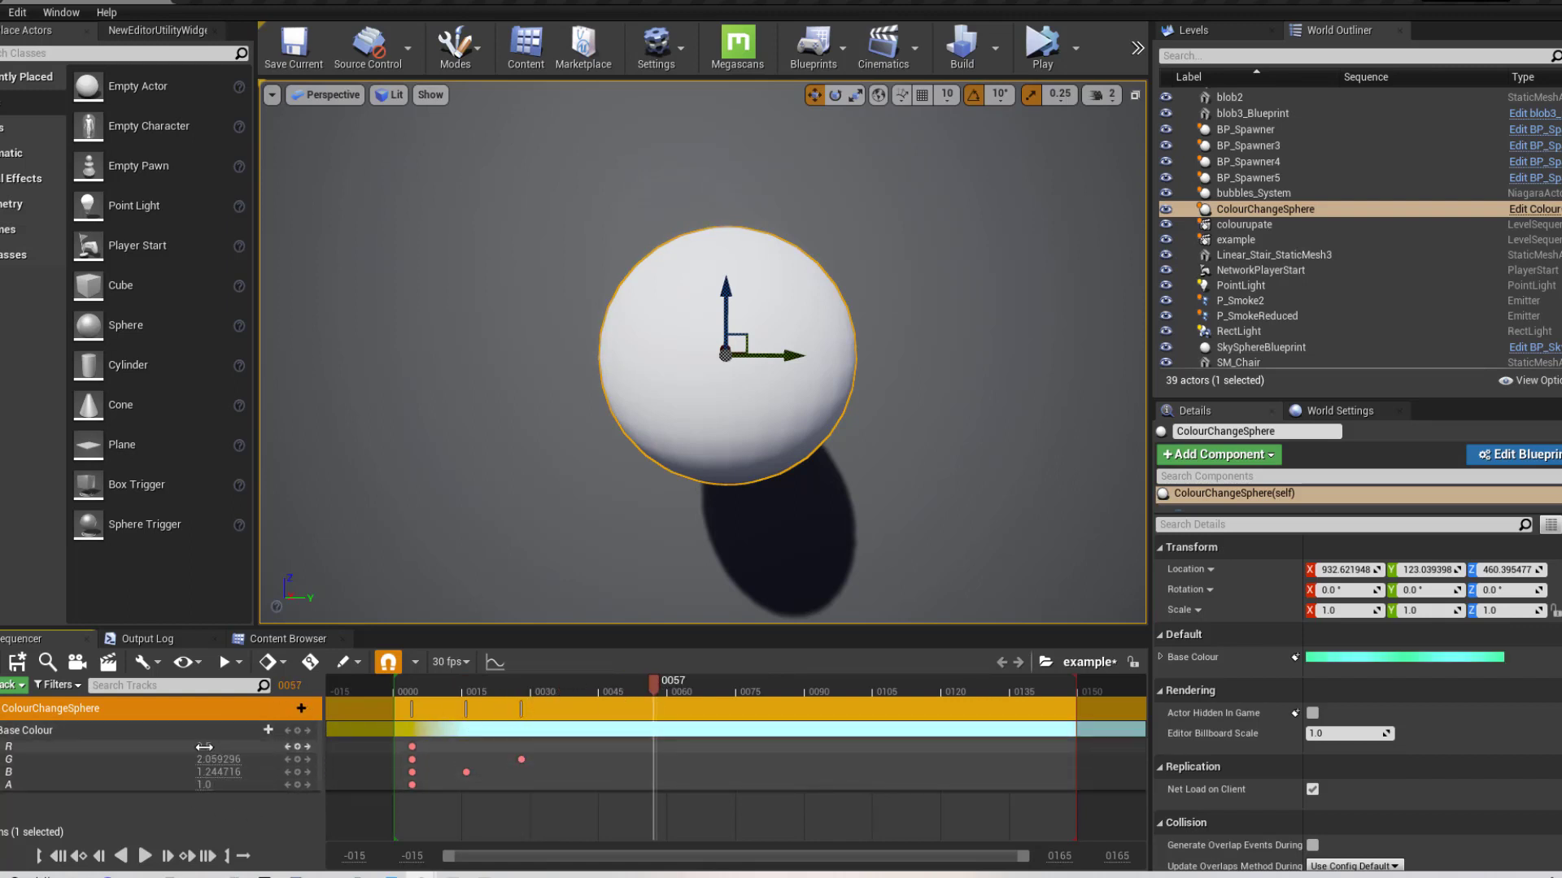
left_click_drag(204, 746, 213, 747)
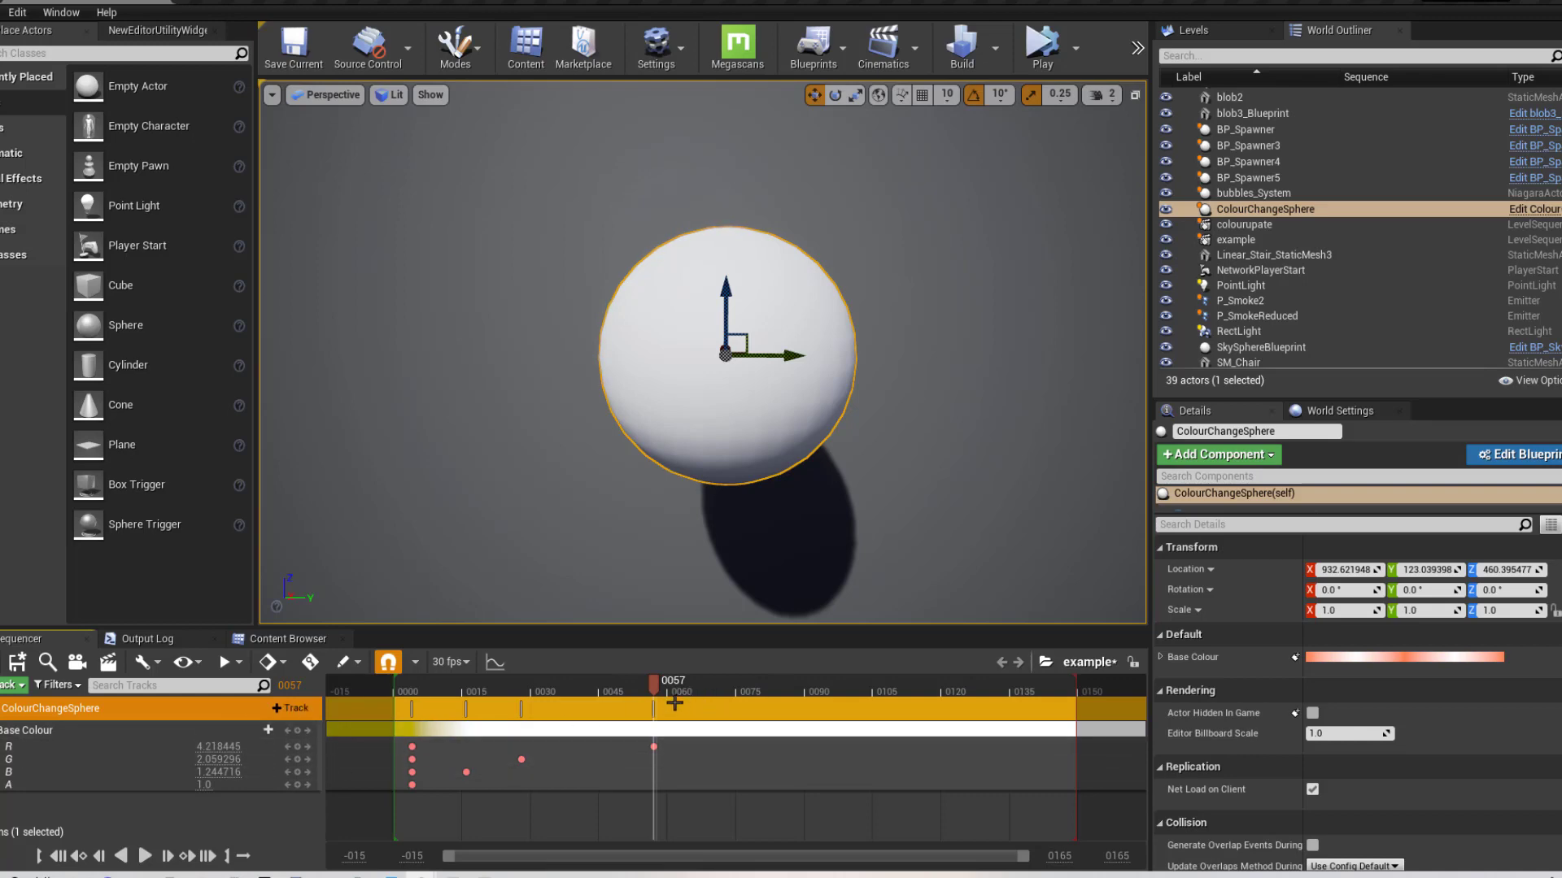
left_click_drag(653, 692, 708, 692)
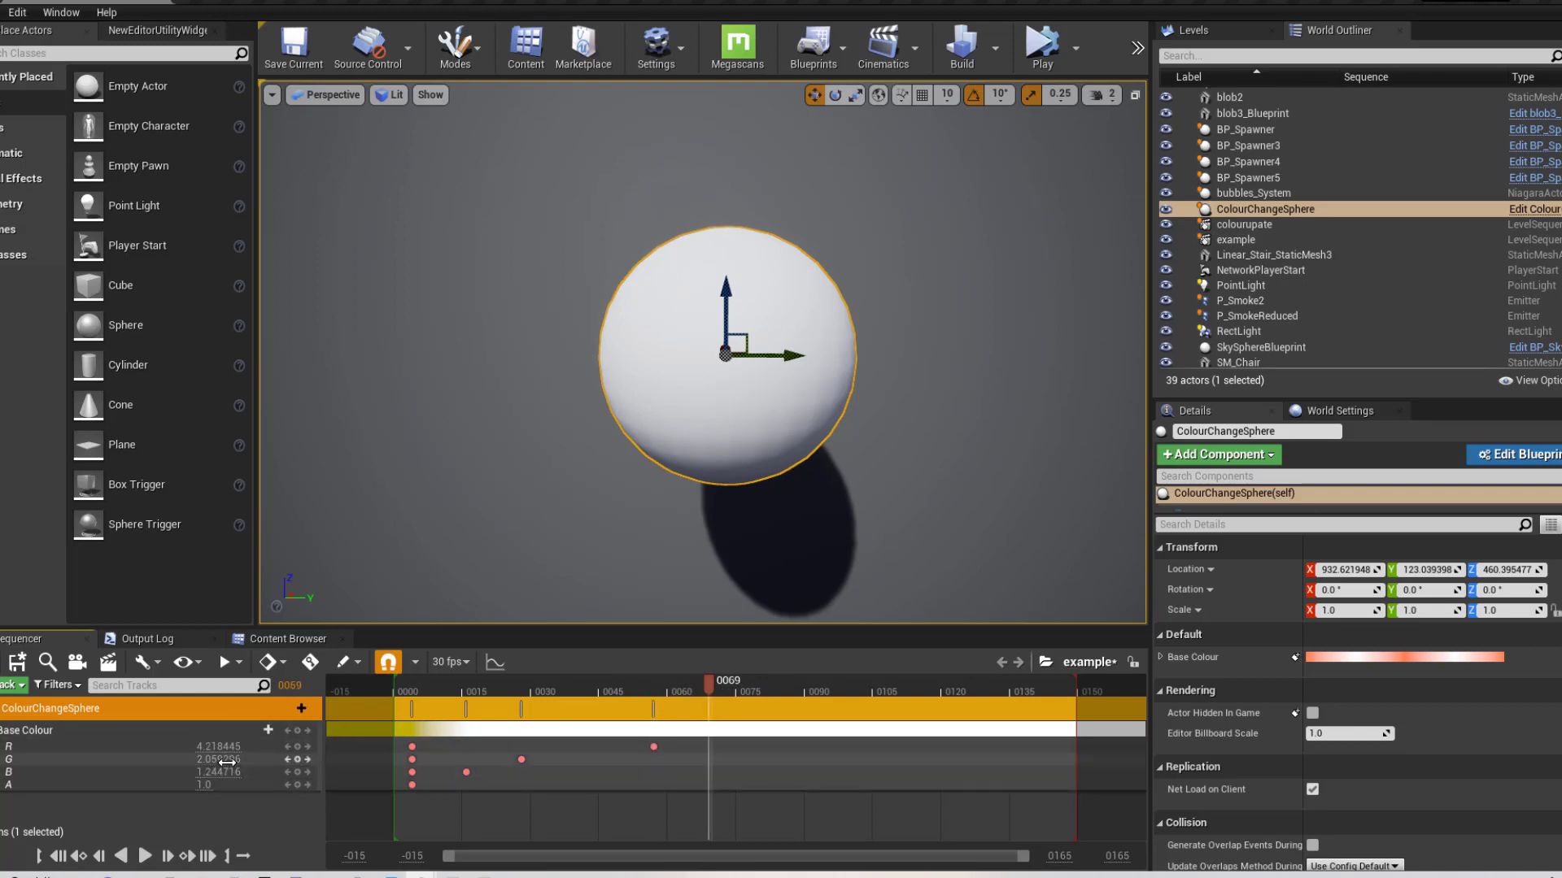
left_click_drag(220, 759, 208, 759)
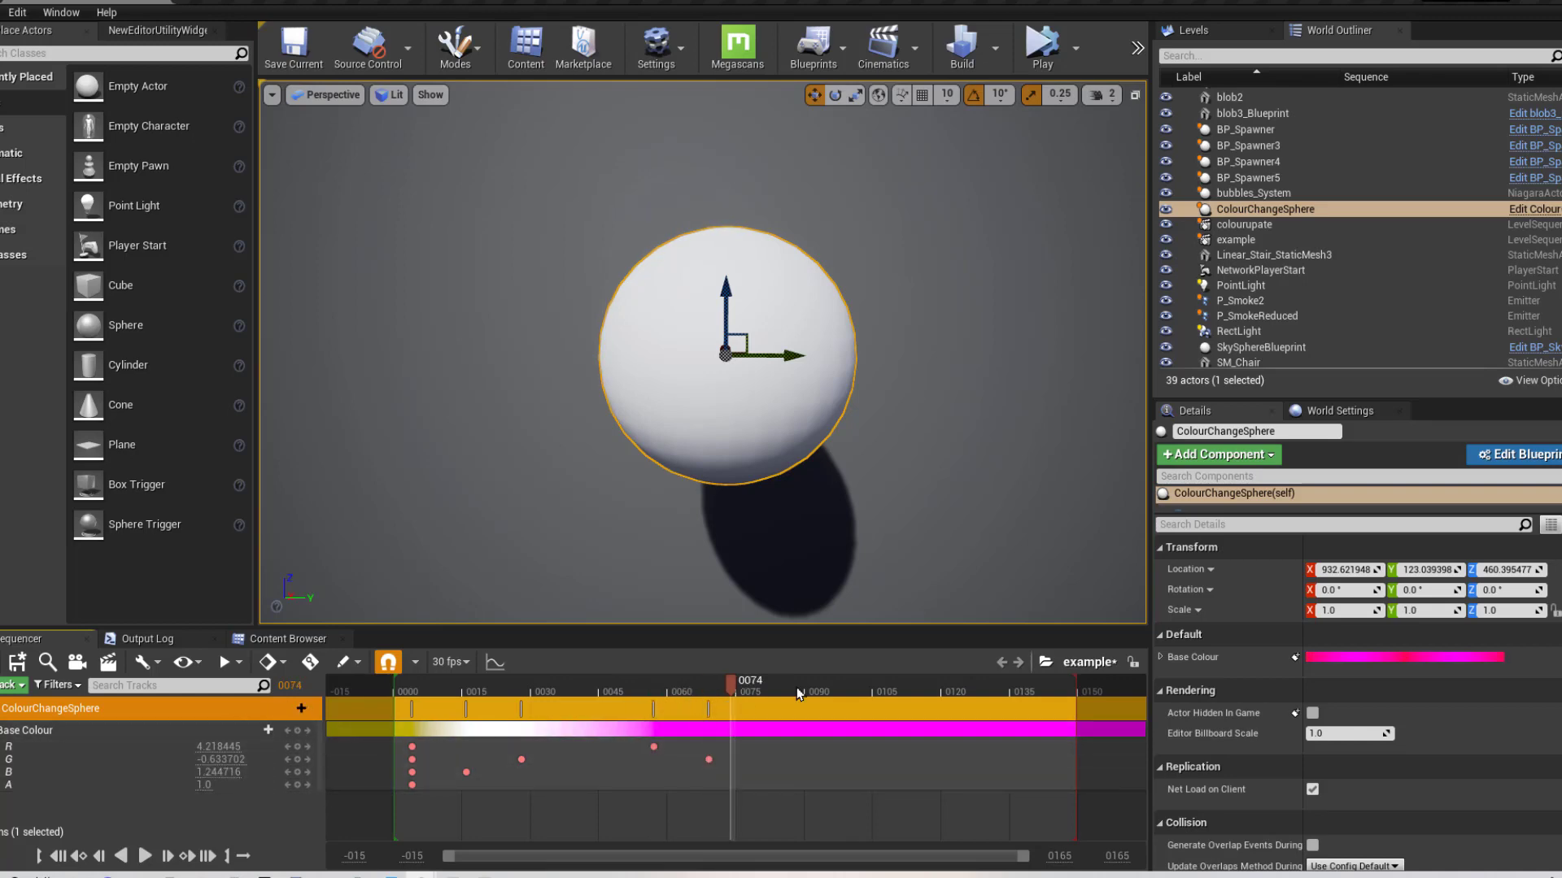
left_click_drag(660, 702, 574, 689)
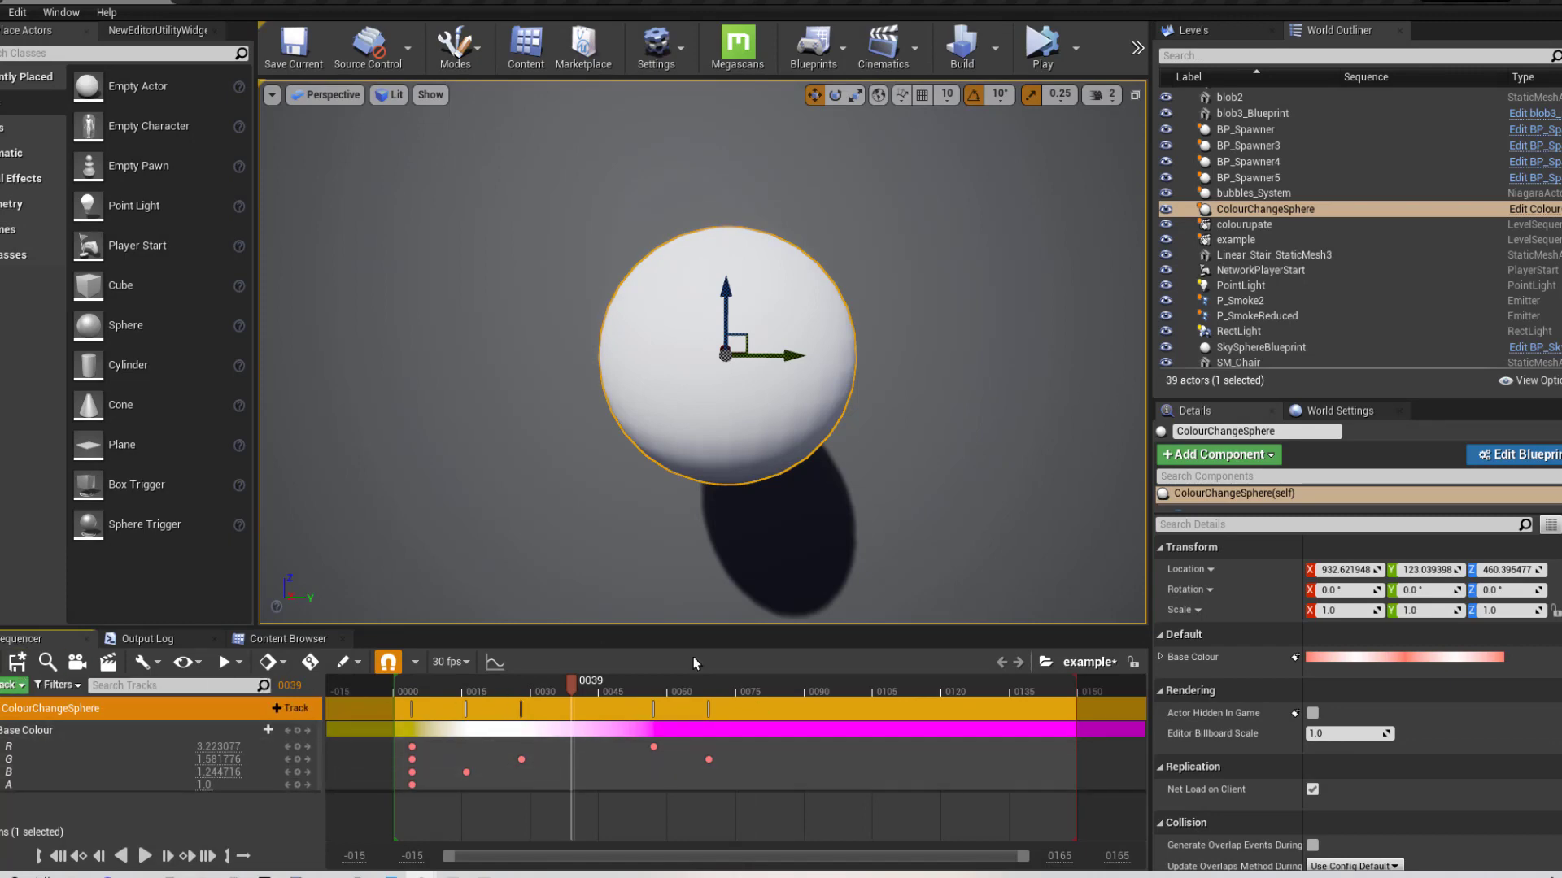
Delete the old colourupate level sequence actor from the level
left_click(1244, 227)
right_click(1244, 230)
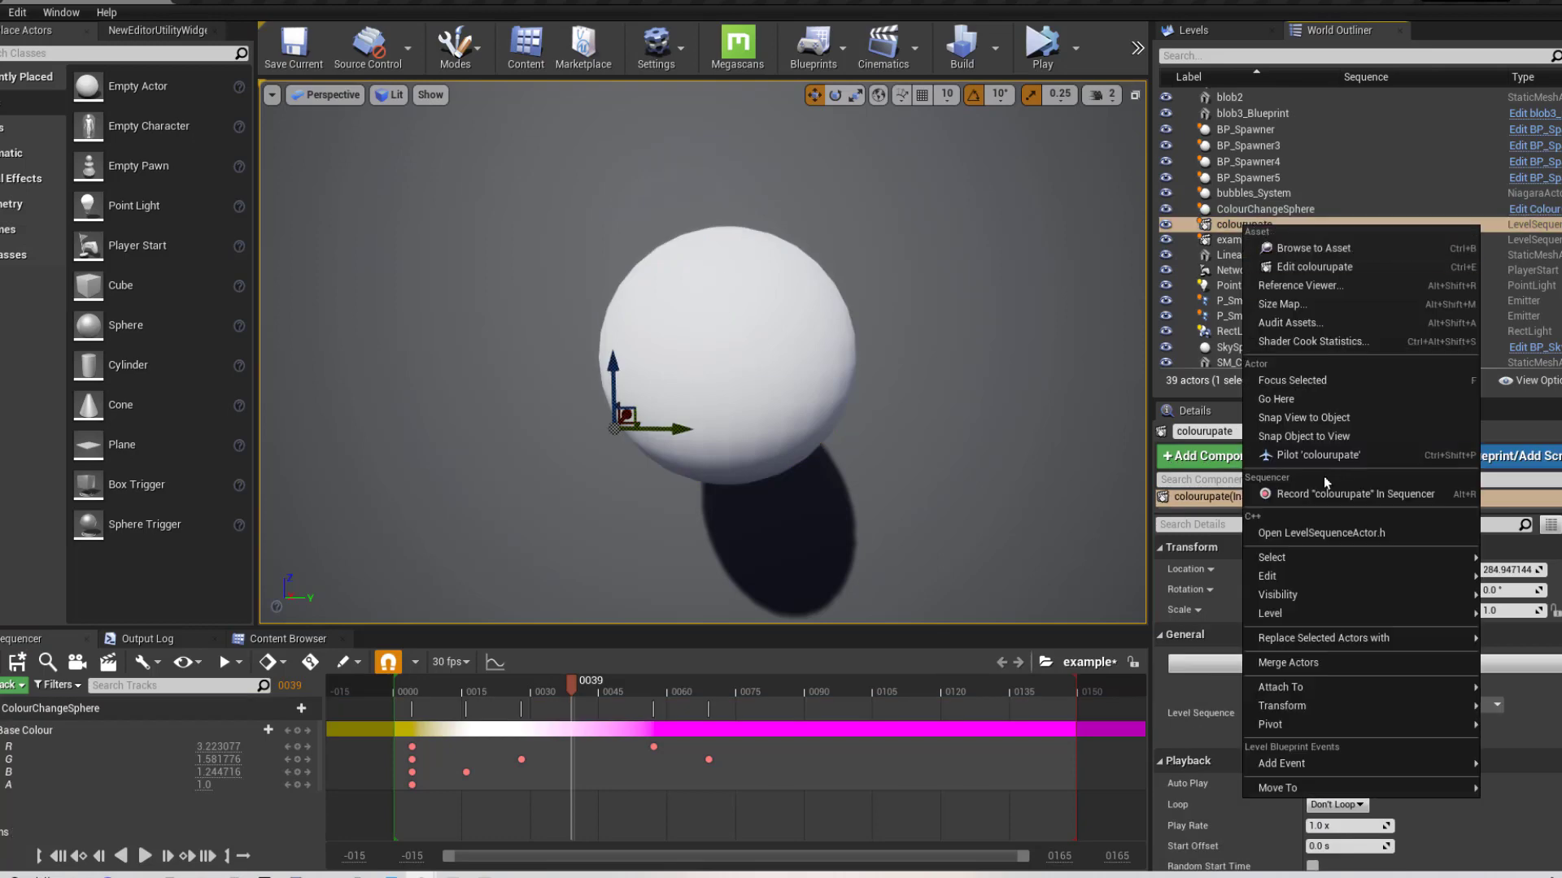
mouse_move(1324, 578)
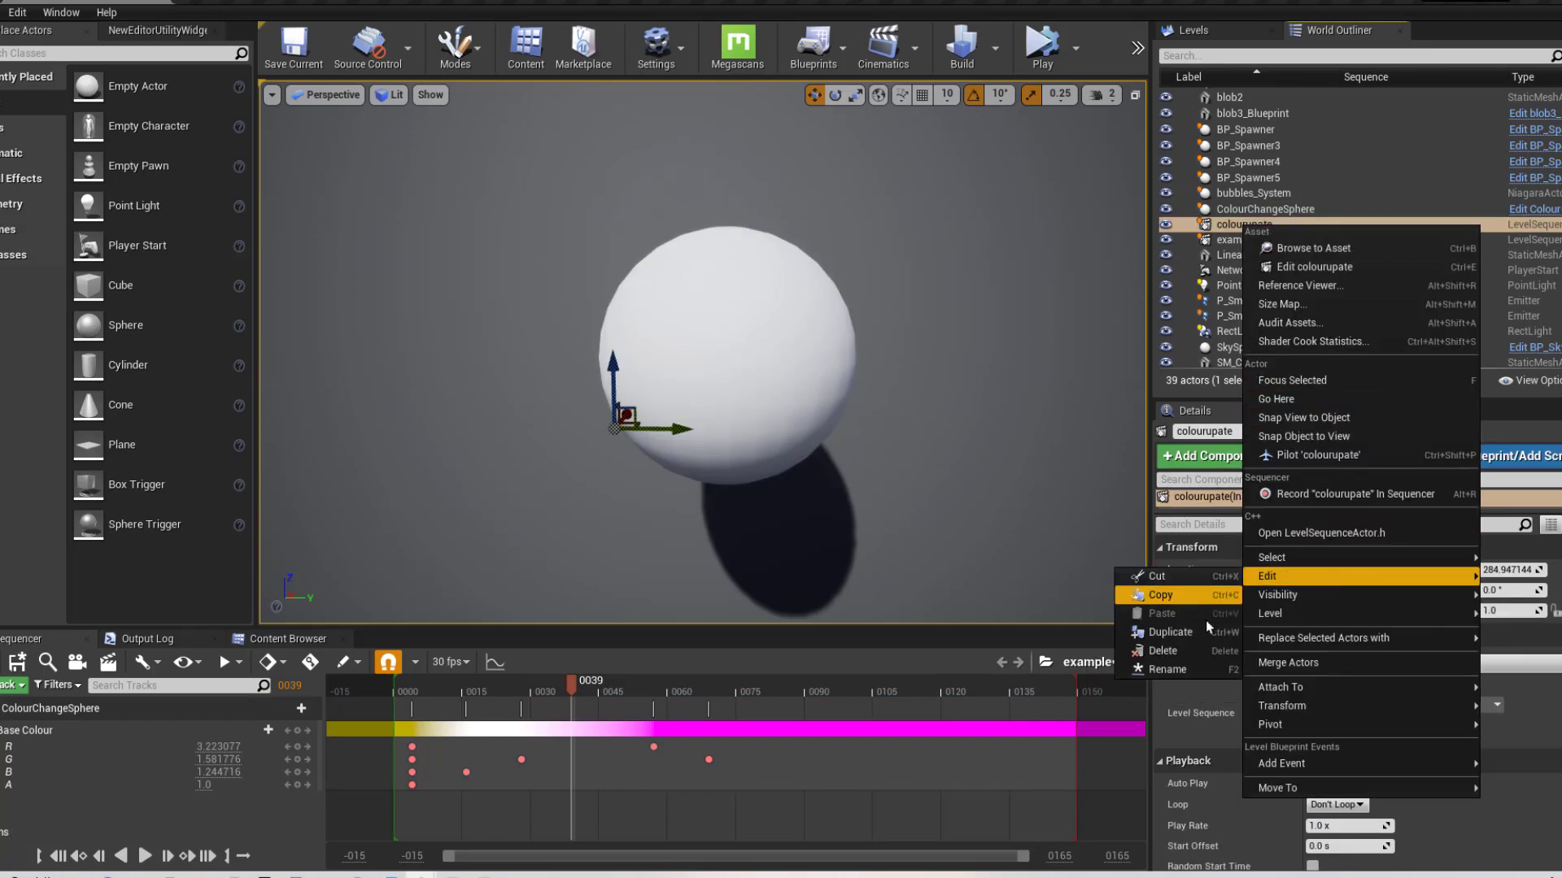
left_click(1163, 651)
Enable Auto Play on the example sequence actor and set it to Loop Indefinitely
left_click(1261, 231)
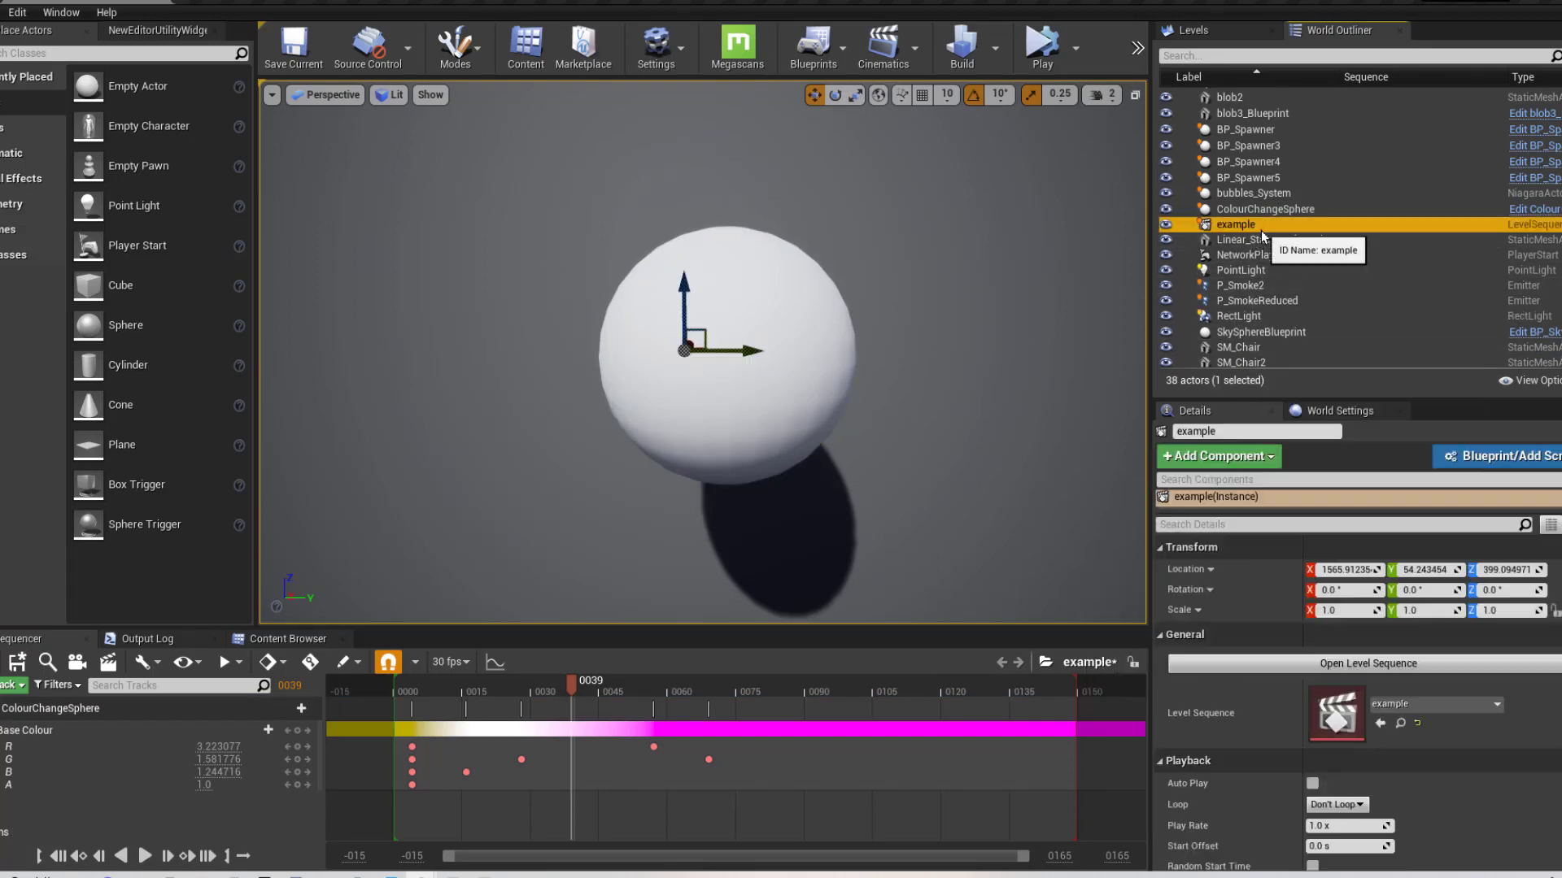
scroll(1261, 706, "down", 2)
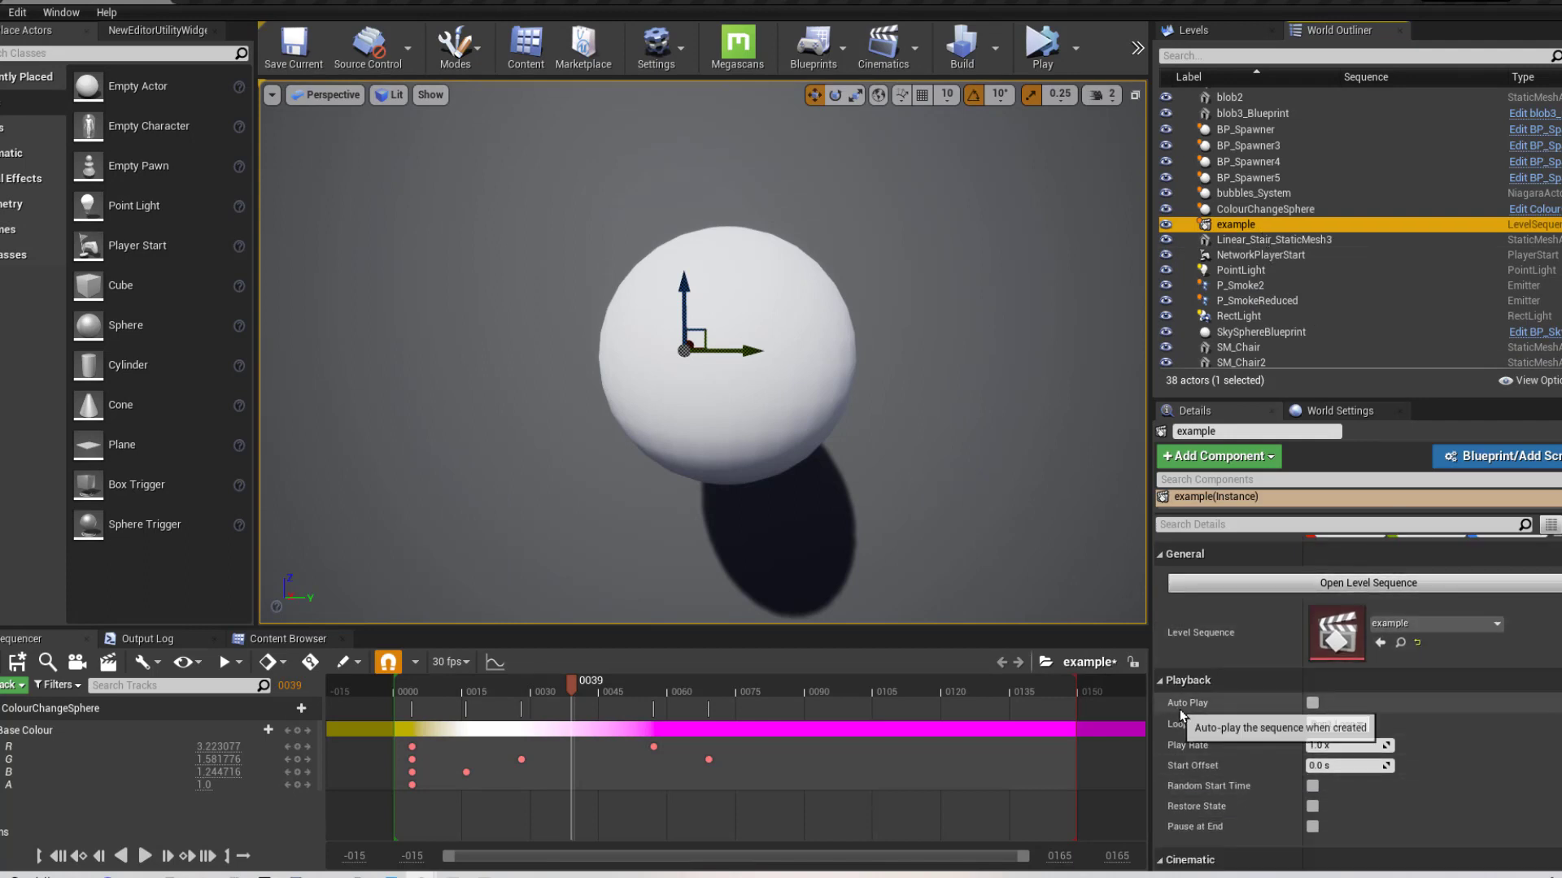
left_click(1312, 703)
left_click(1336, 724)
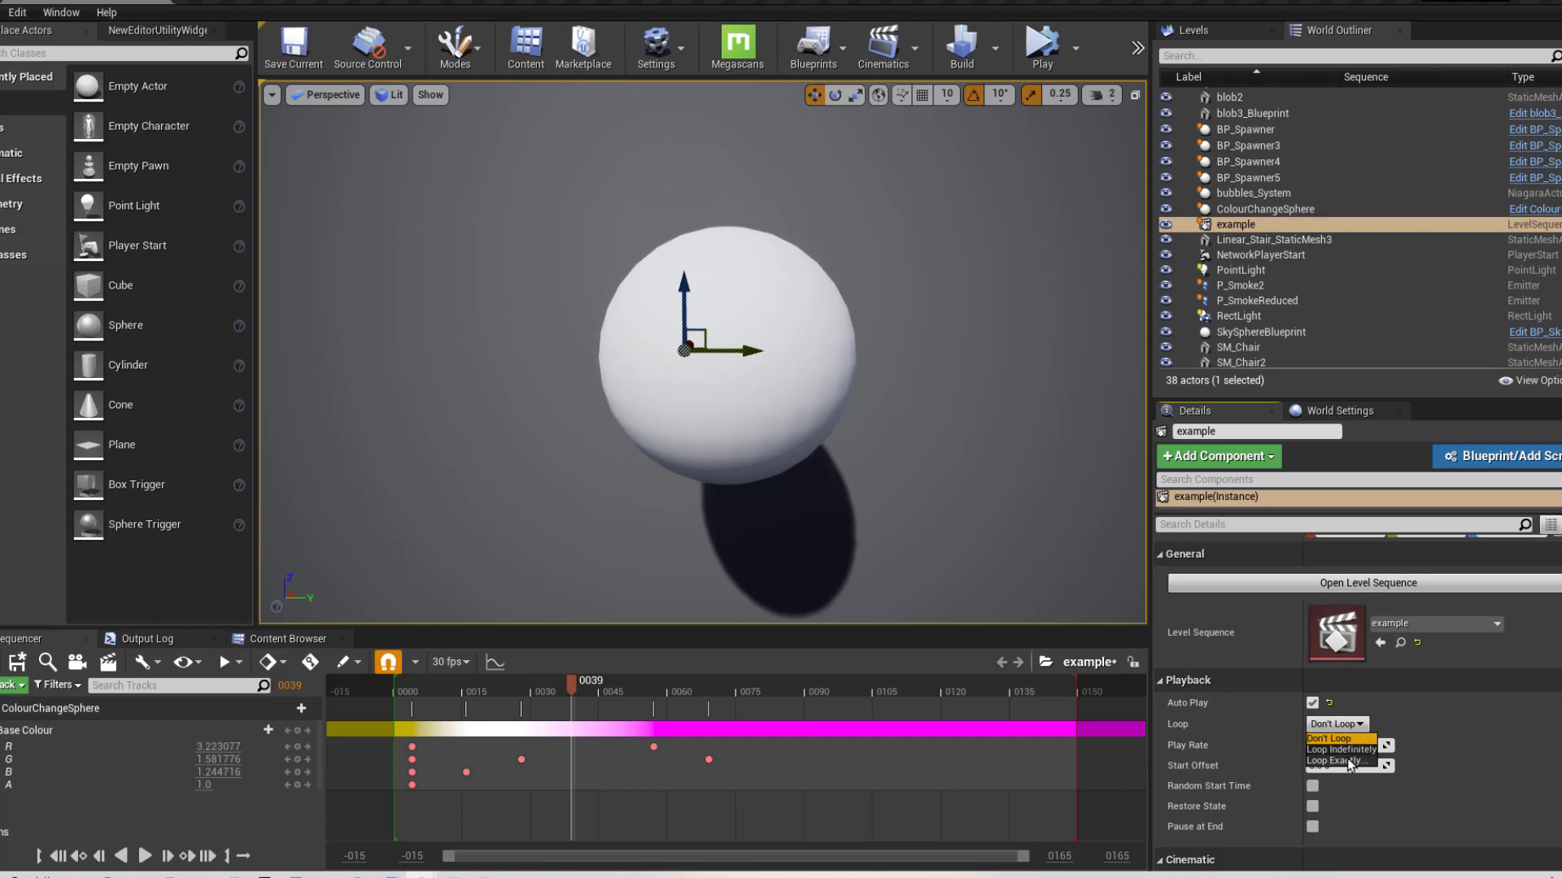
left_click(1342, 749)
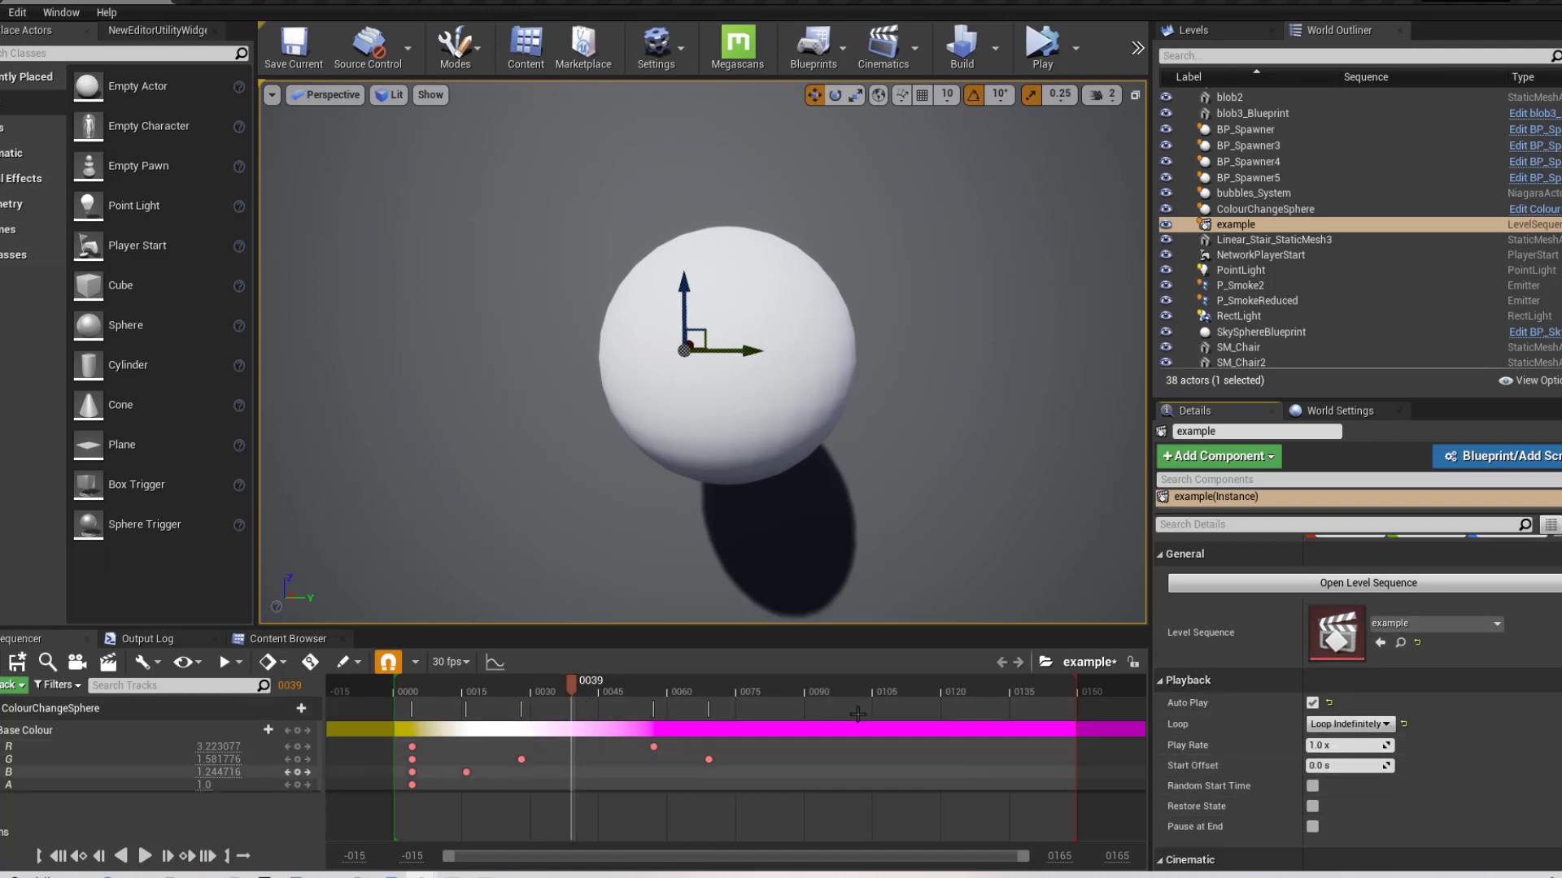
Shorten the example sequence's playback range to end just after the last keyframe, at about frame 76
left_click_drag(747, 783, 480, 742)
left_click_drag(630, 751, 833, 768)
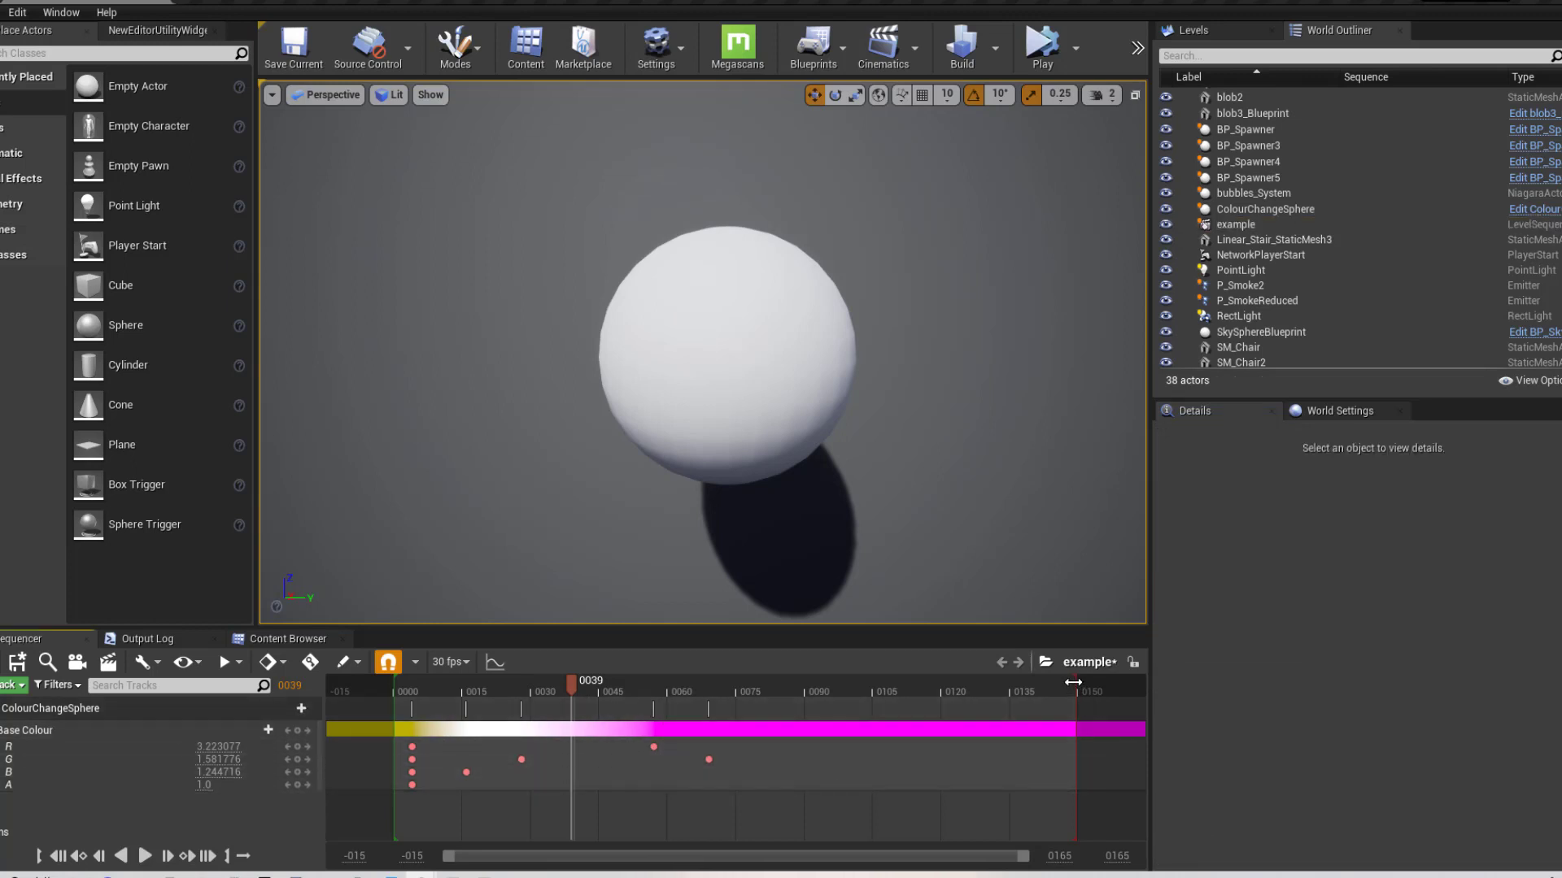
left_click_drag(1075, 689, 743, 689)
Play the level to watch the sphere's looping colour animation, and stop the play session
mouse_move(784, 529)
right_mouse_down()
mouse_move(773, 566)
mouse_move(846, 545)
mouse_move(773, 541)
right_mouse_up()
left_click_drag(732, 357, 732, 407)
left_click(1042, 45)
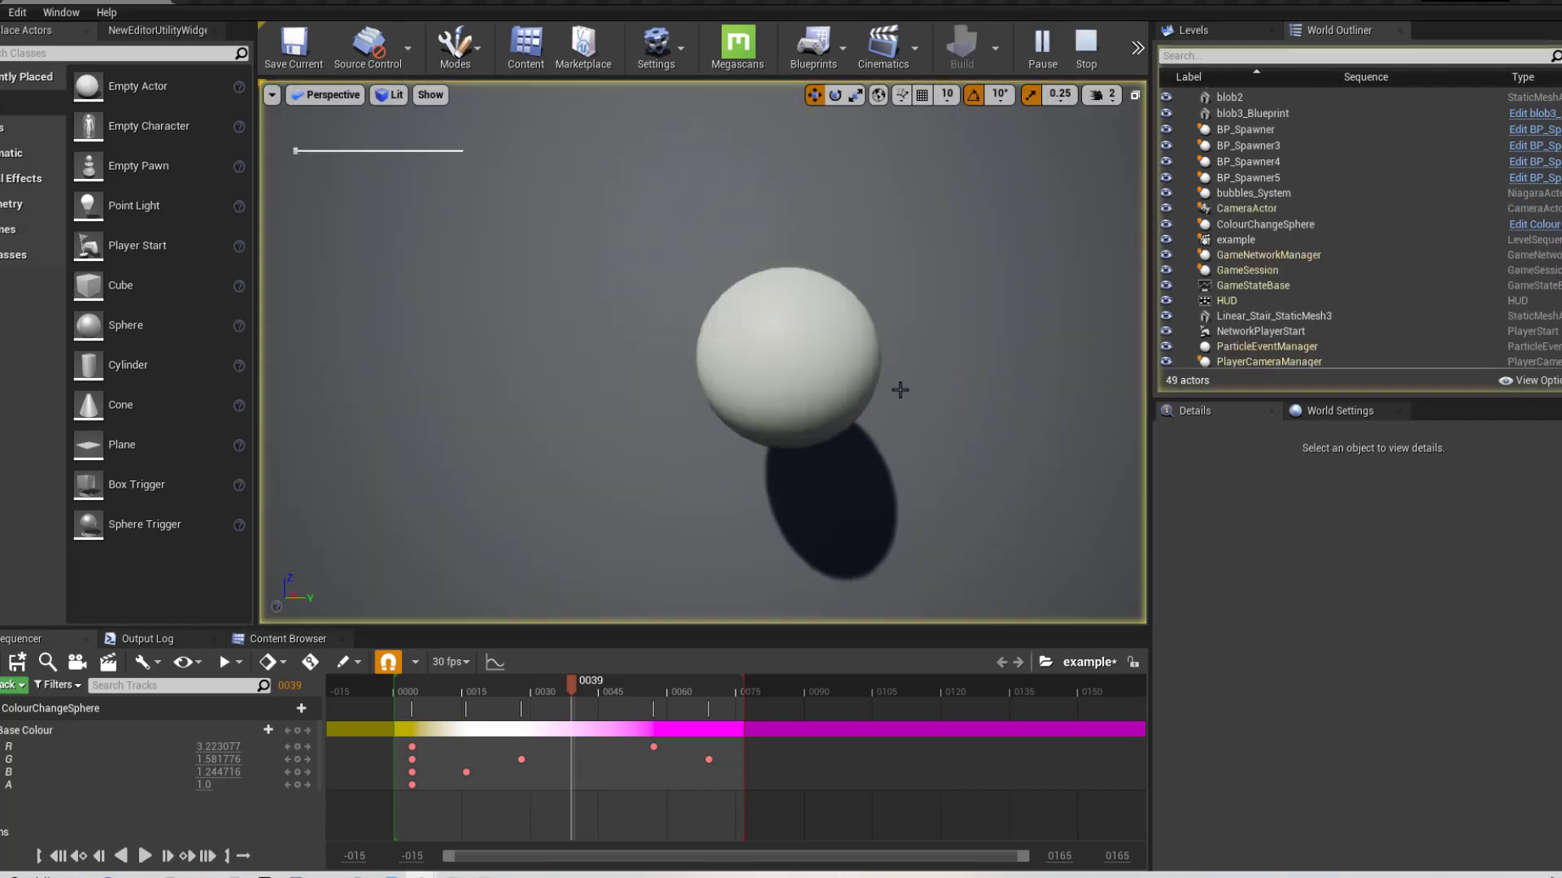
right_click_drag(894, 393, 862, 395)
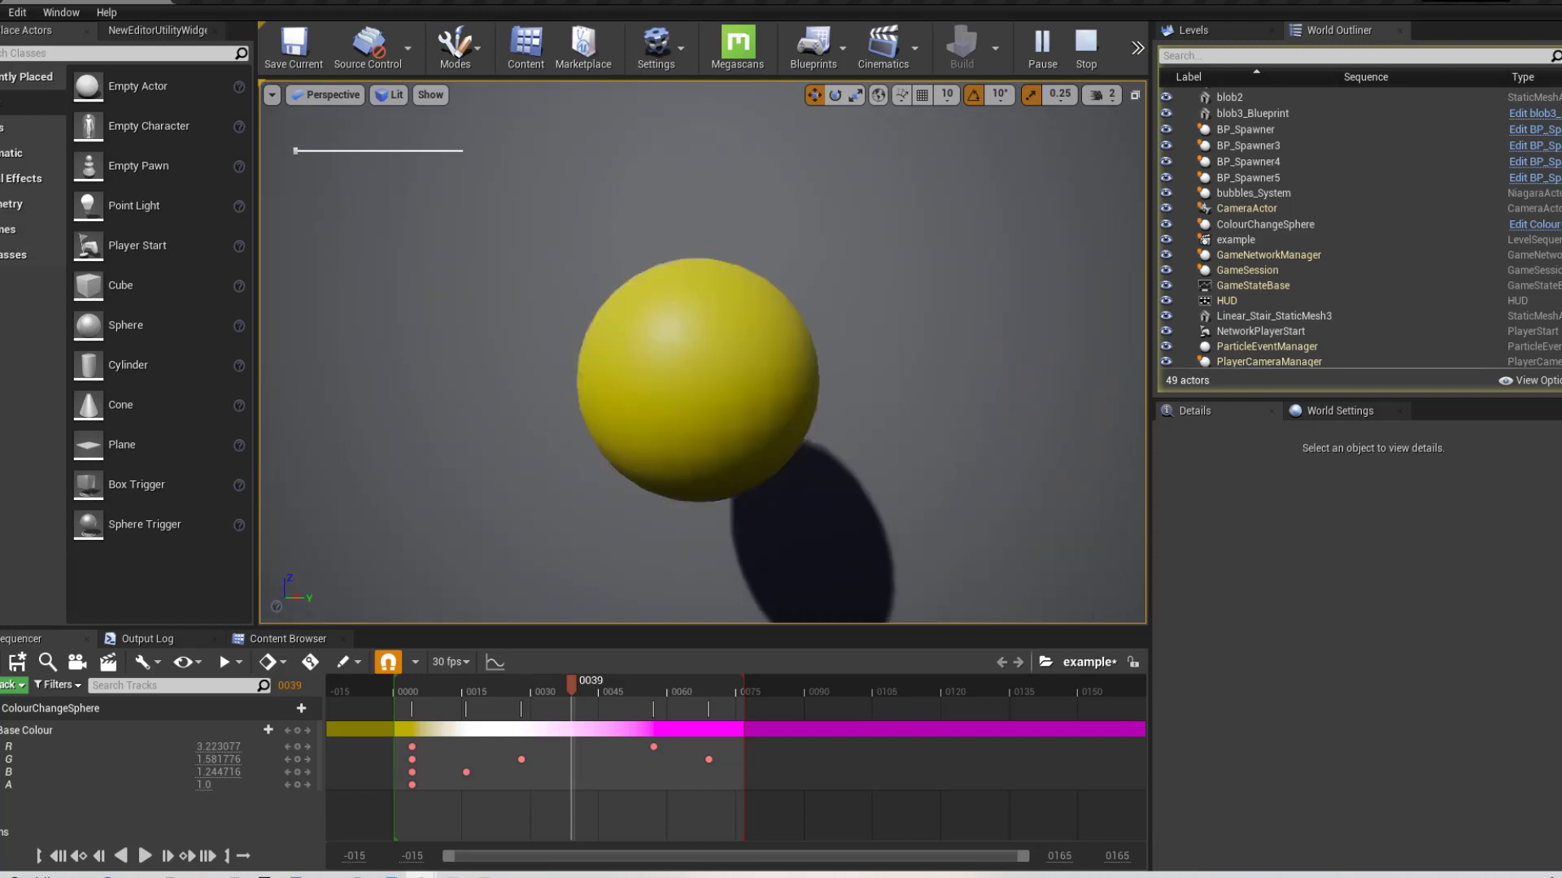
key("Escape")
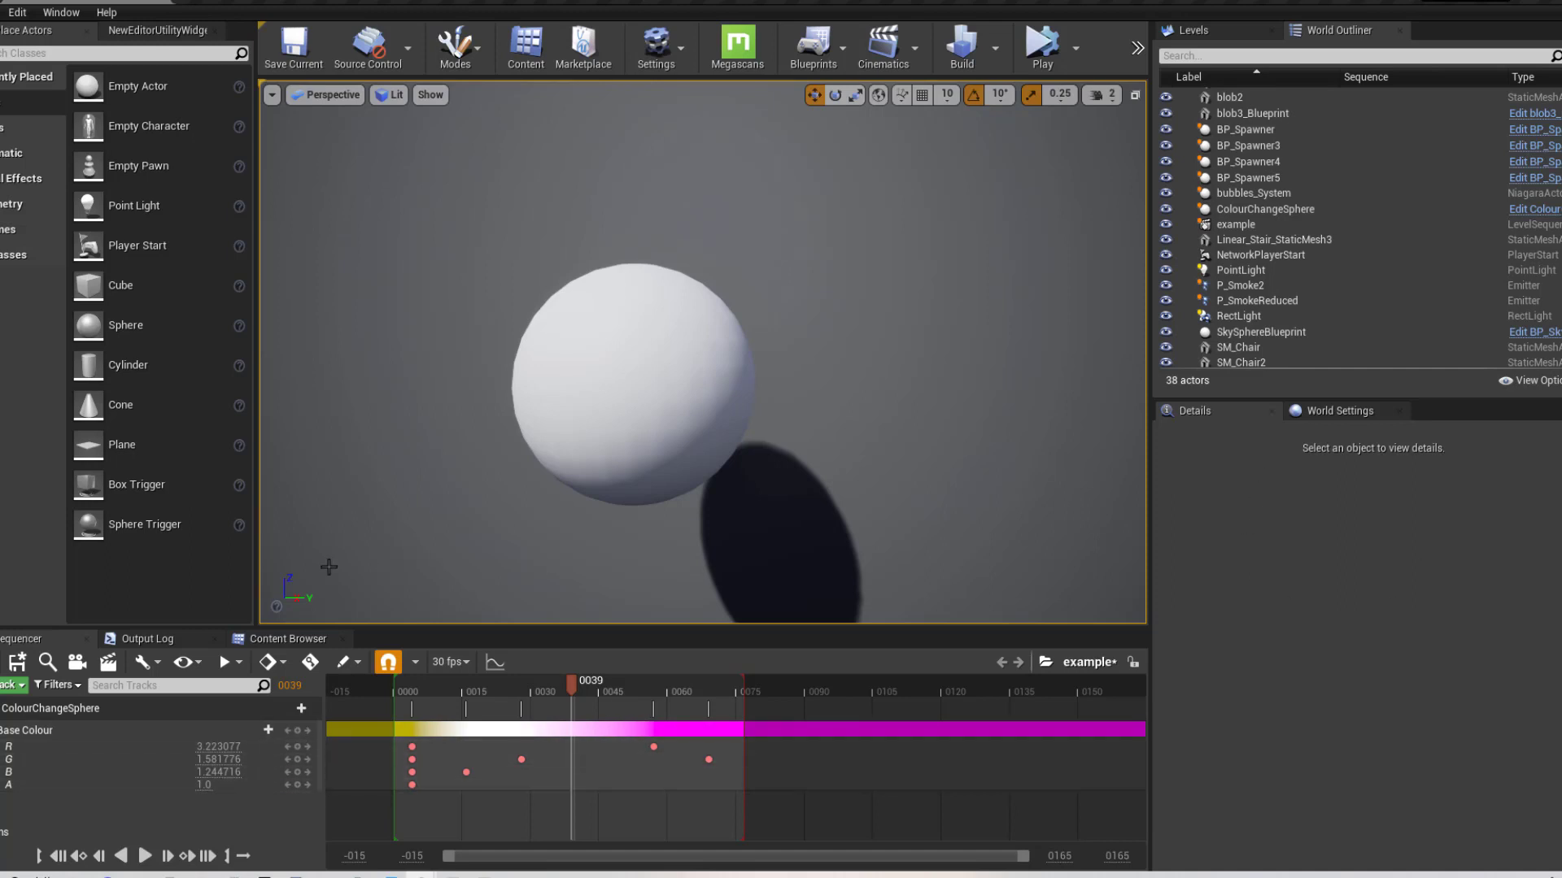
mouse_move(624, 489)
right_mouse_down()
mouse_move(545, 487)
mouse_move(625, 488)
right_mouse_up()
key("d")
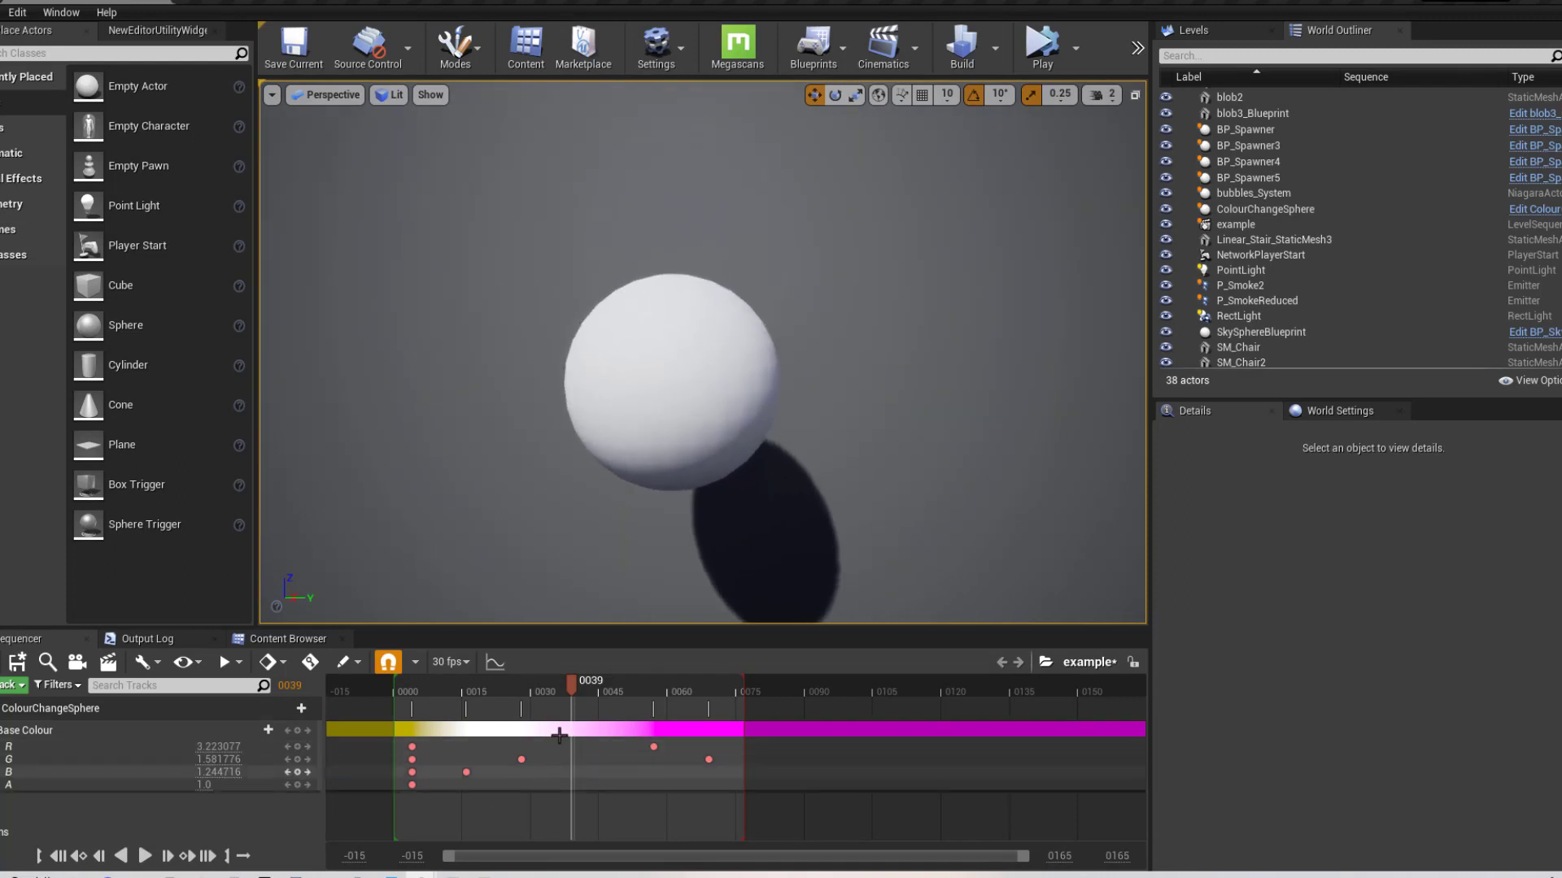
right_click_drag(771, 355, 770, 355)
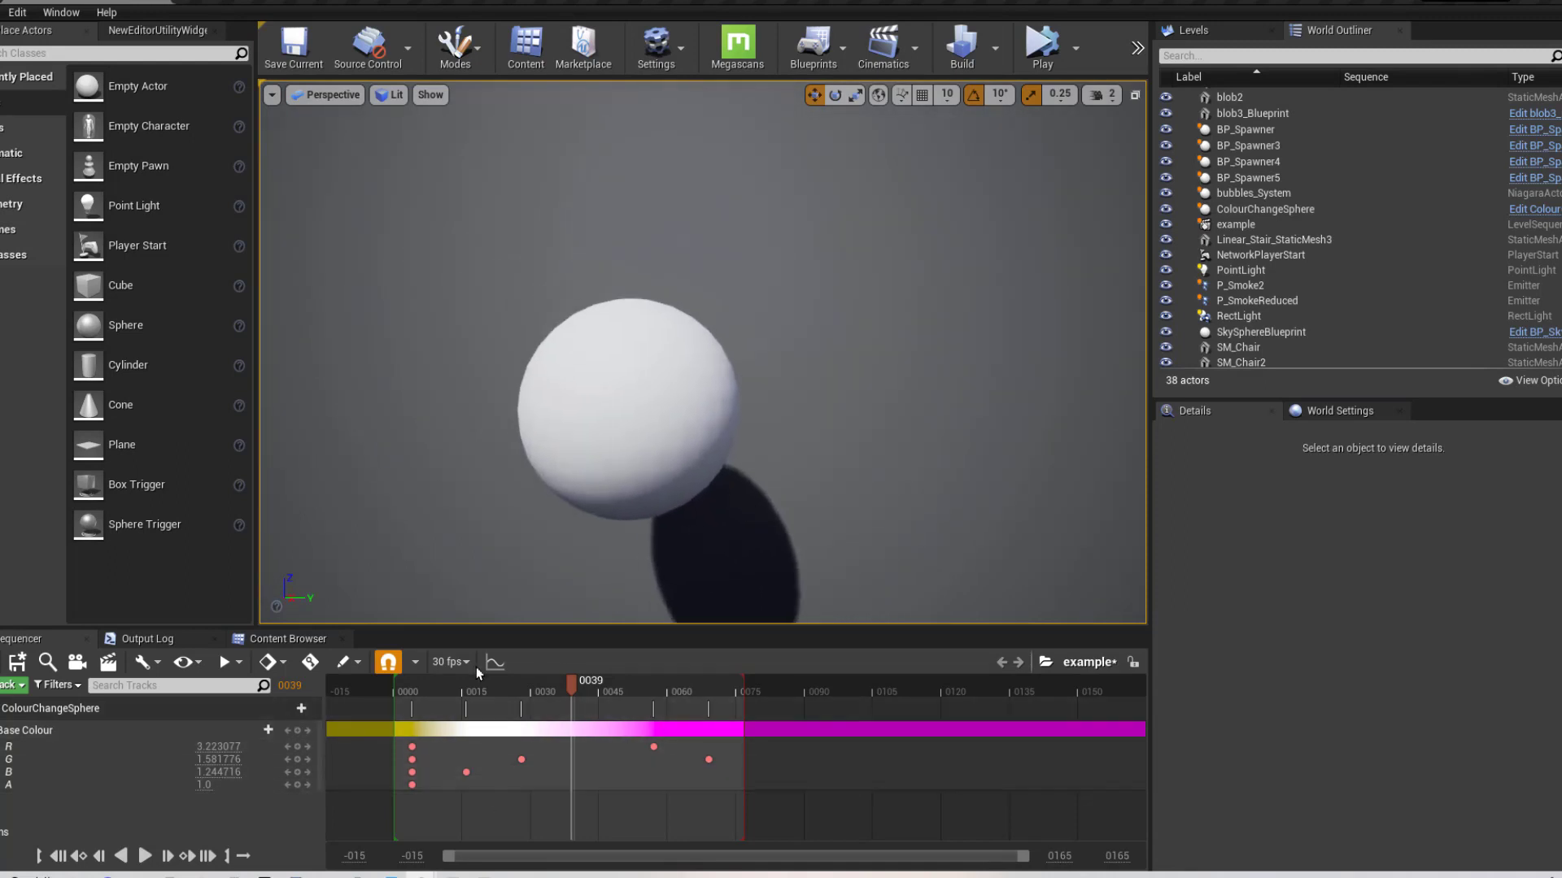
right_click_drag(837, 461, 881, 388)
right_click_drag(720, 428, 720, 428)
right_click_drag(881, 388, 881, 388)
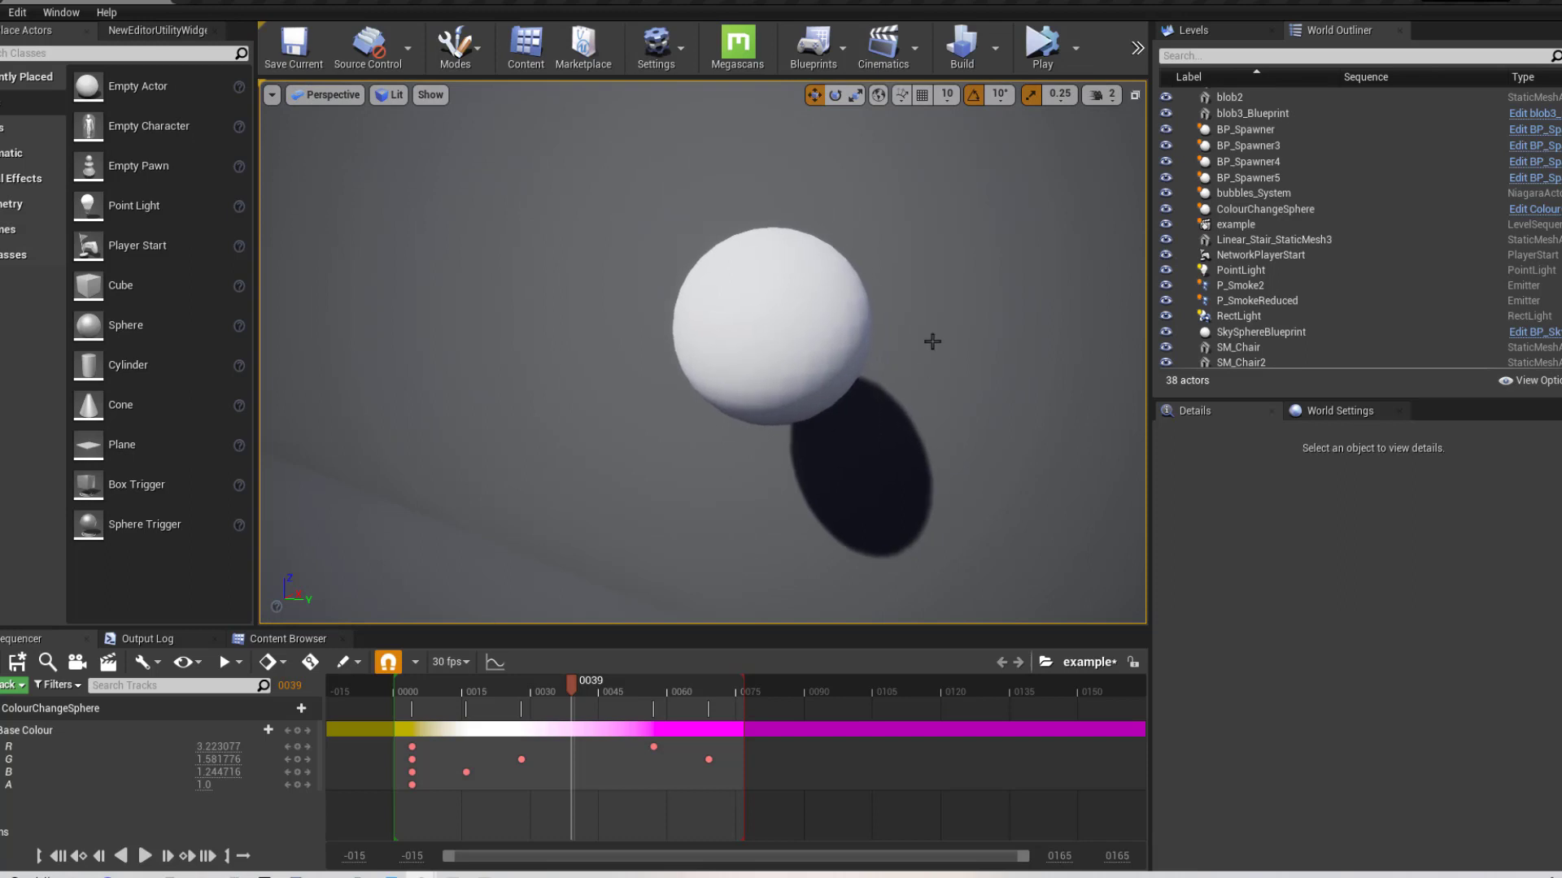